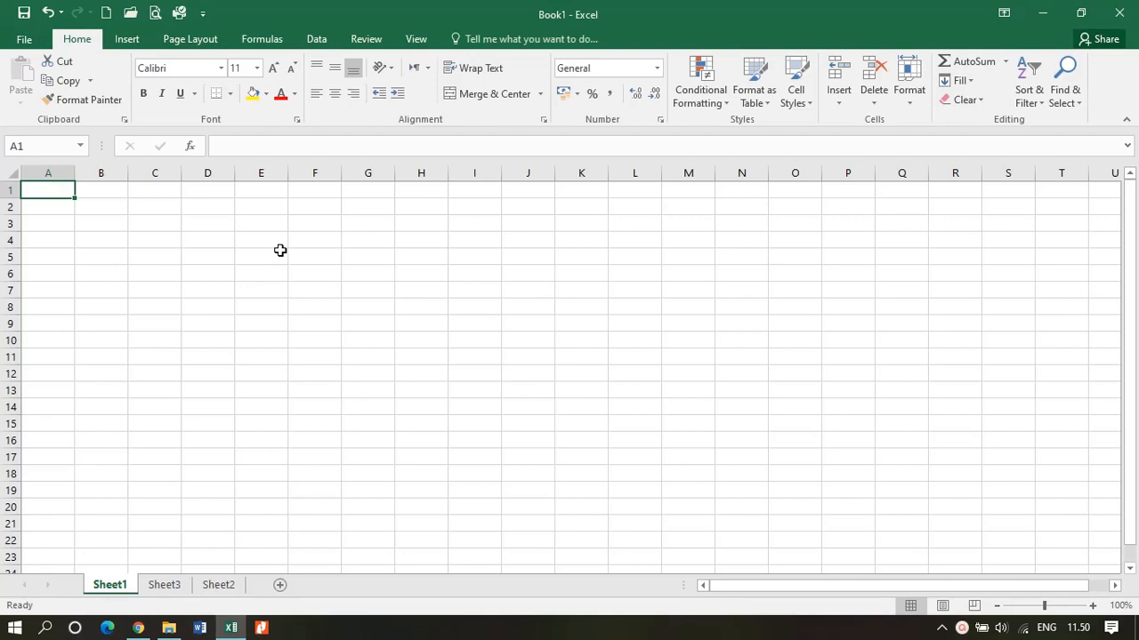
Step: Enter the row label siswa in B3 and the subject headings ipa, ips and matematika in C2:E2
{"action": "left_click", "coordinate": [105, 227]}
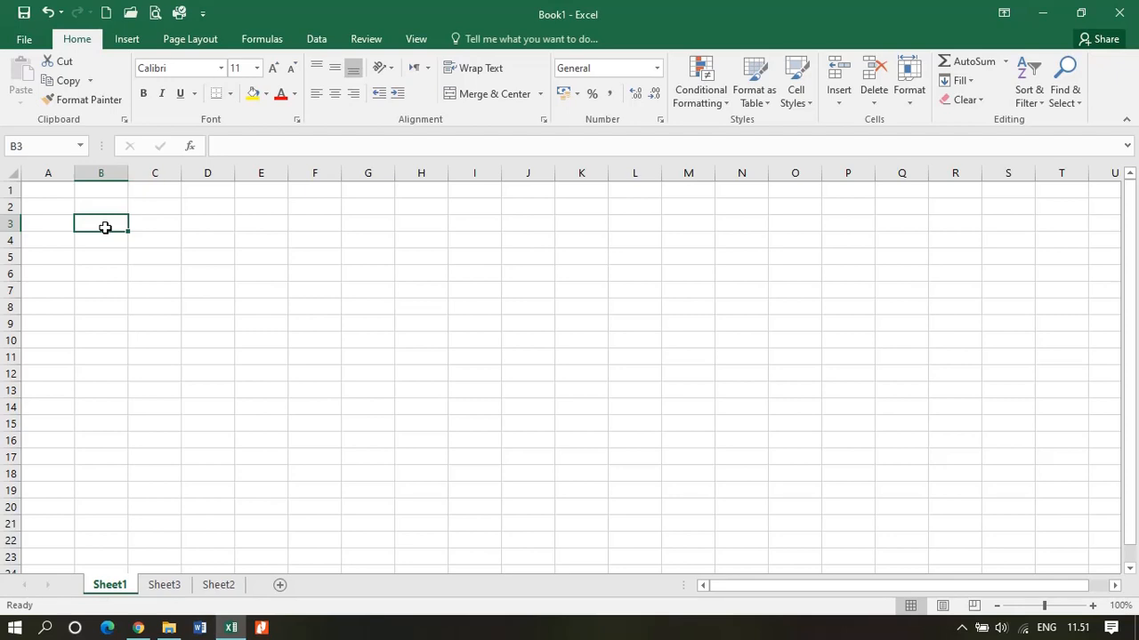
{"action": "type", "text": "siswa"}
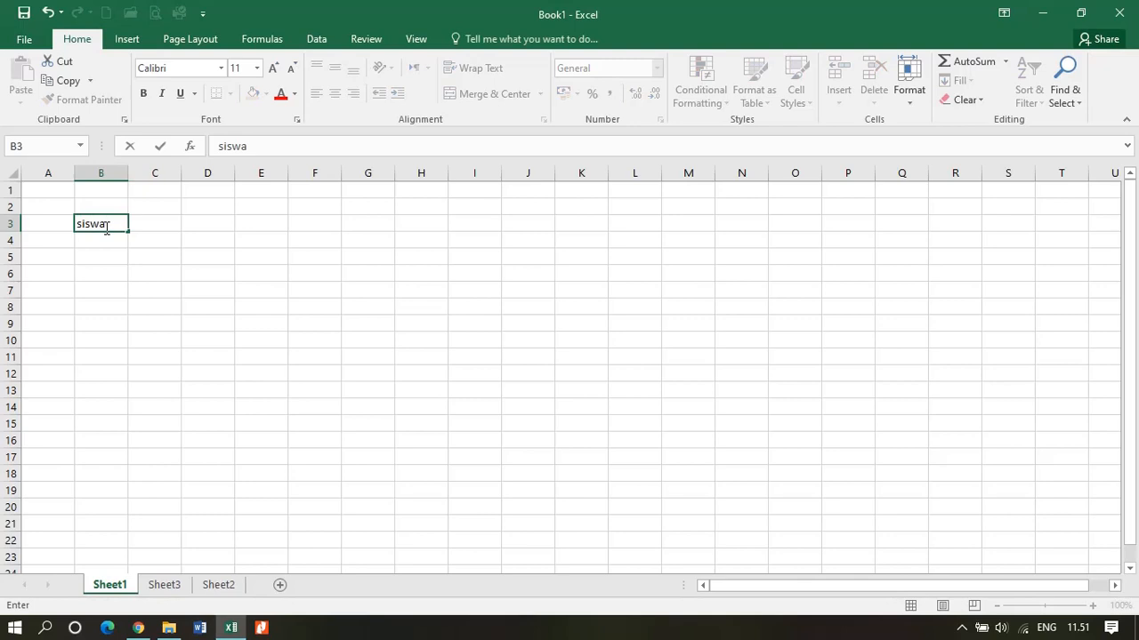
{"action": "left_click", "coordinate": [174, 224]}
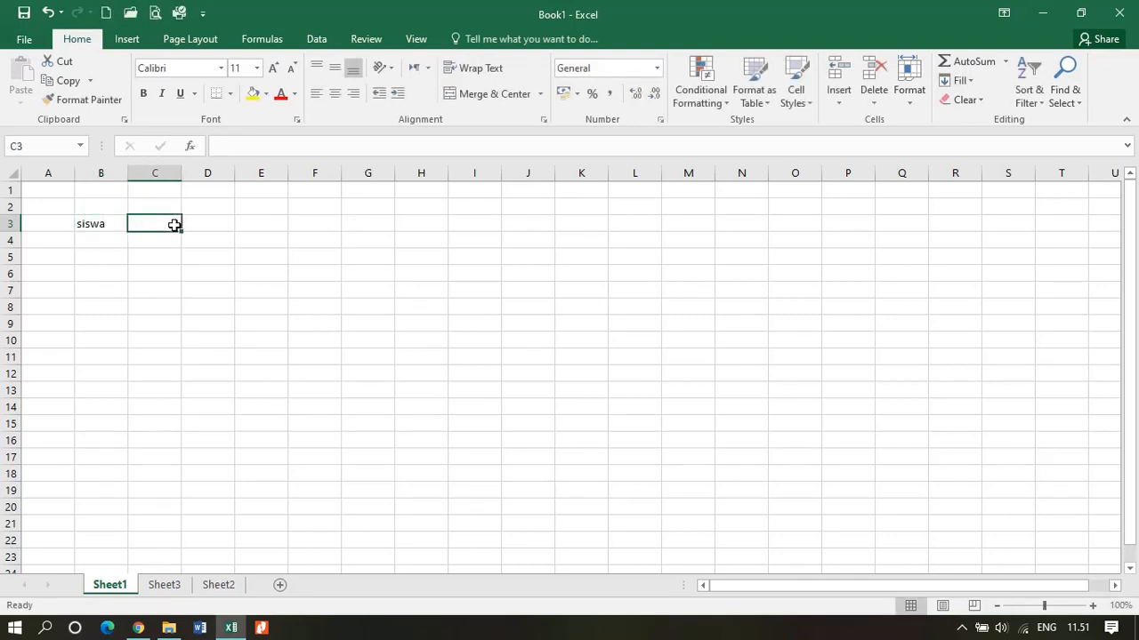
{"action": "key", "text": "Up"}
{"action": "type", "text": "ipa"}
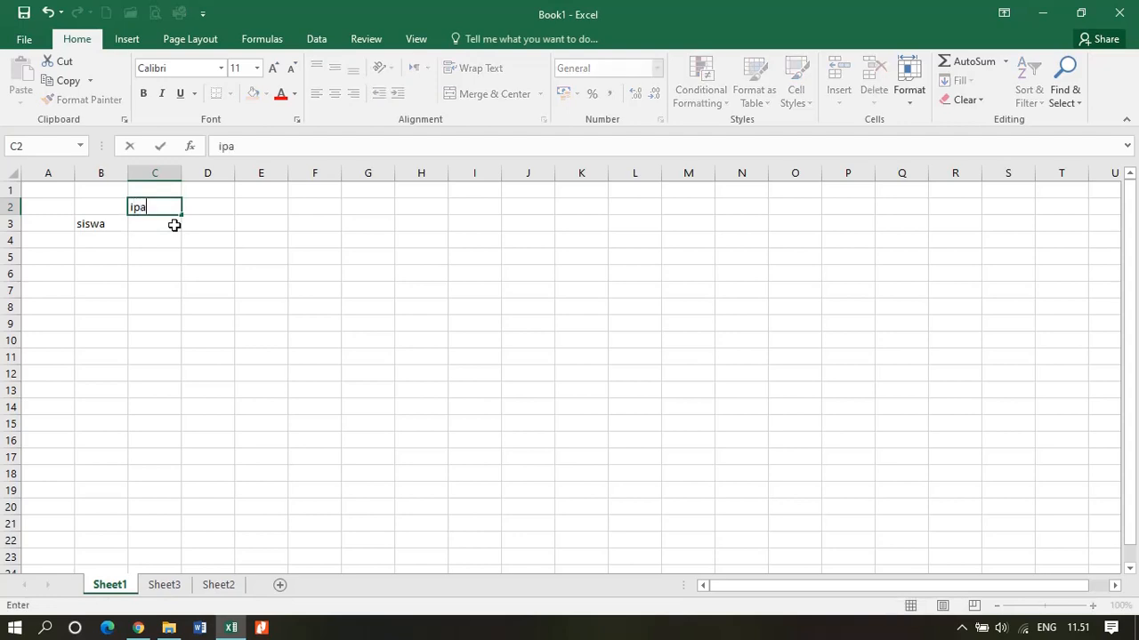
{"action": "key", "text": "Tab"}
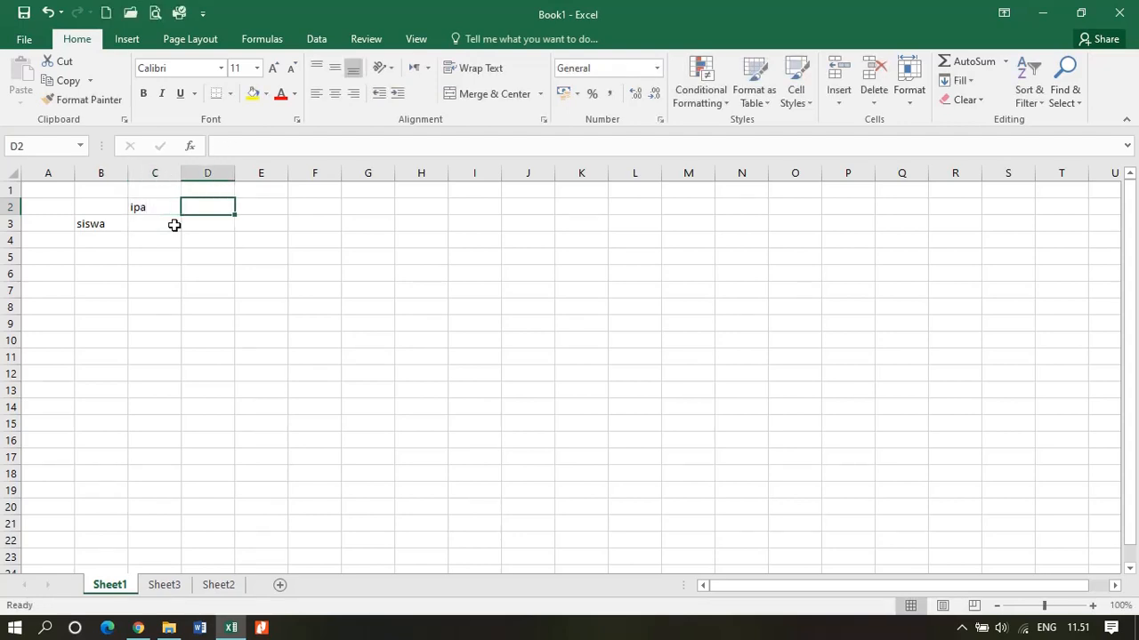
{"action": "type", "text": "ips"}
{"action": "key", "text": "Tab"}
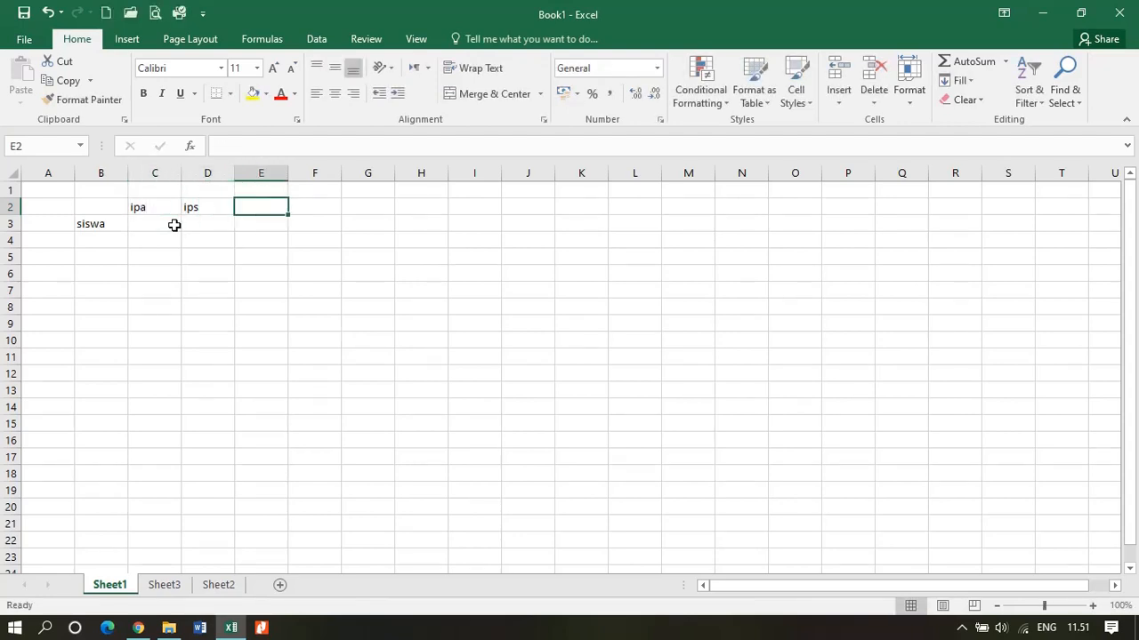
{"action": "type", "text": "matem"}
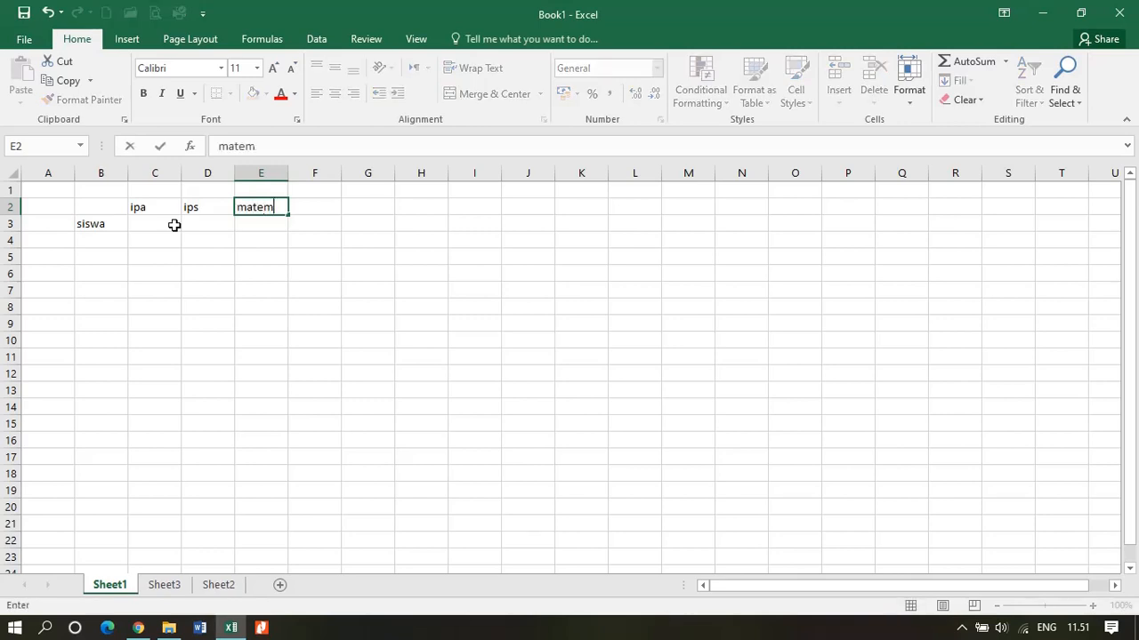
{"action": "type", "text": "atika"}
{"action": "key", "text": "Tab"}
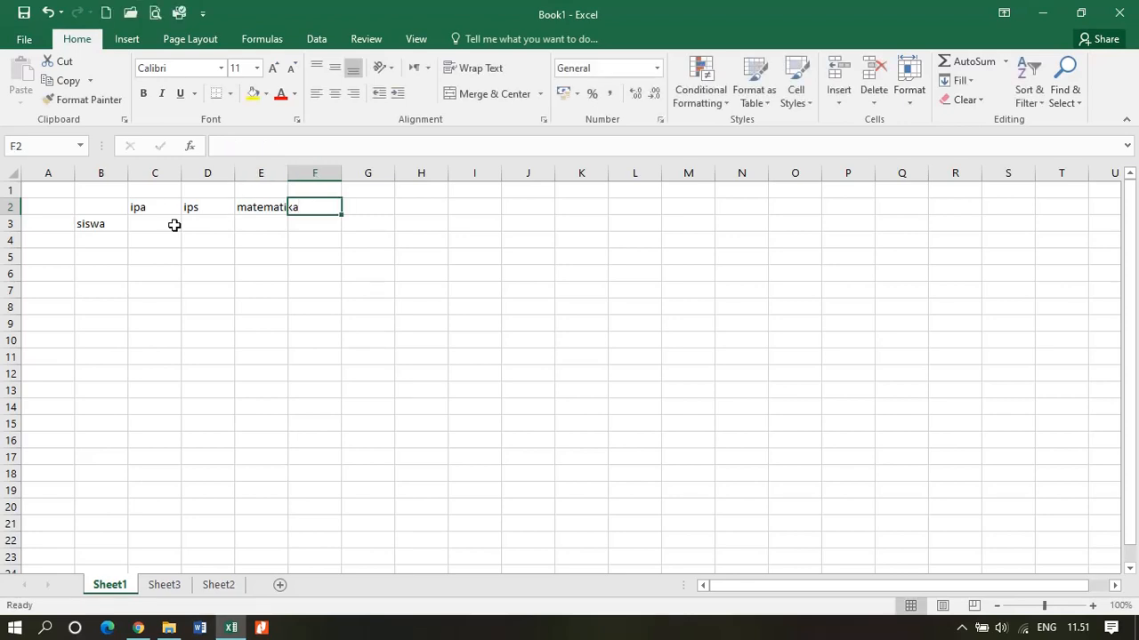
Step: Fill in the siswa row's scores with 60 for ipa, 80 for ips and 90 for matematika
{"action": "key", "text": "Down"}
{"action": "key", "text": "Left"}
{"action": "key", "text": "Left"}
{"action": "key", "text": "Left"}
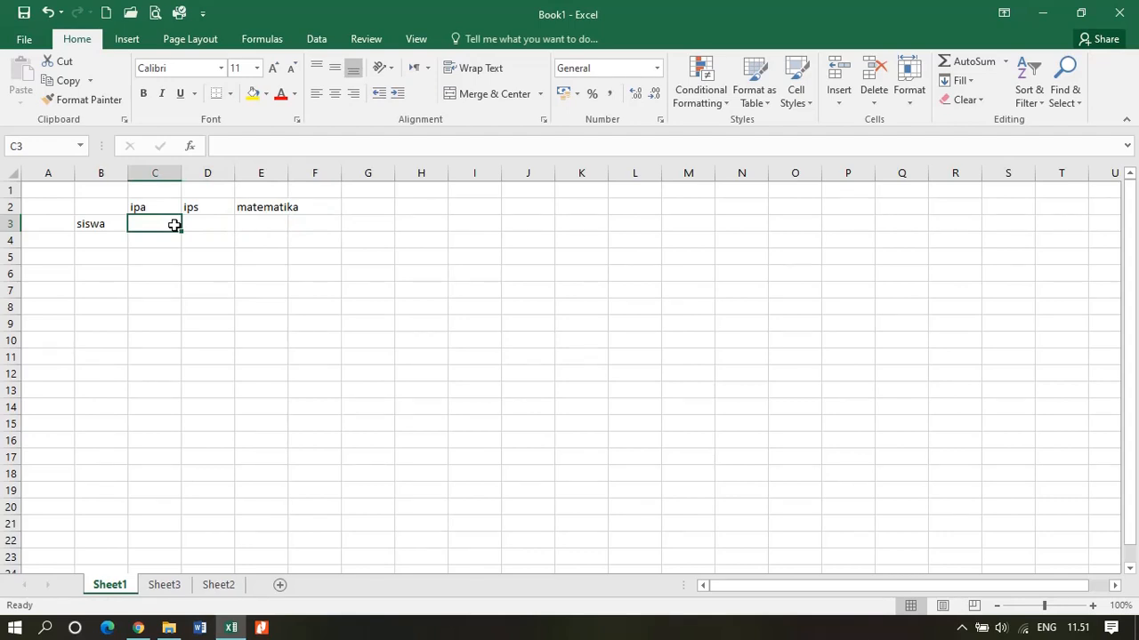
{"action": "type", "text": "60"}
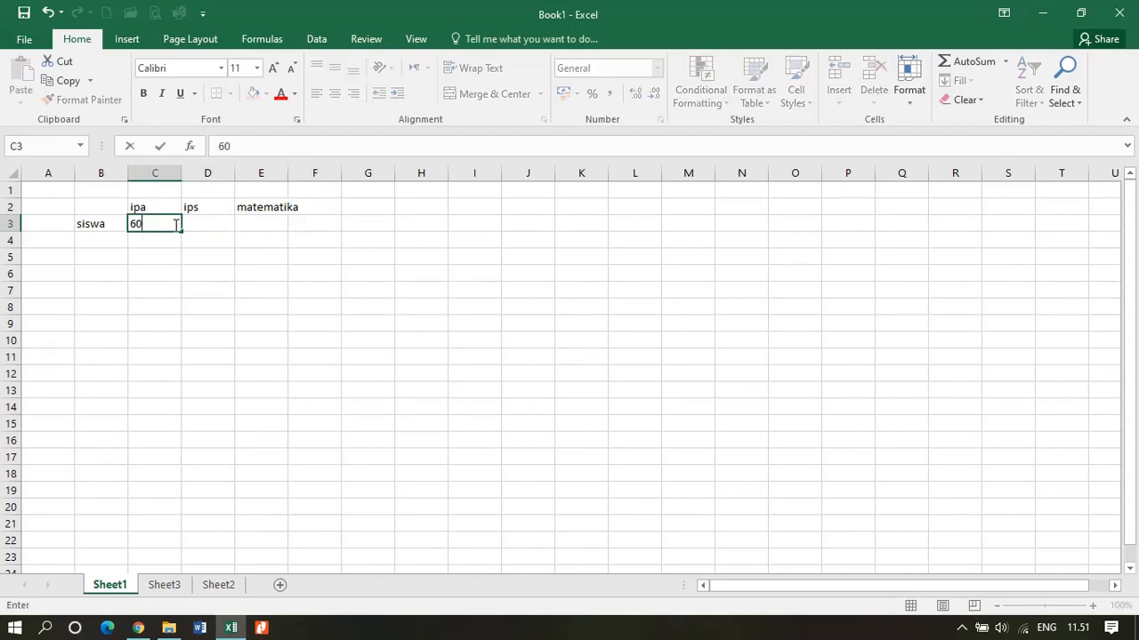
{"action": "key", "text": "Tab"}
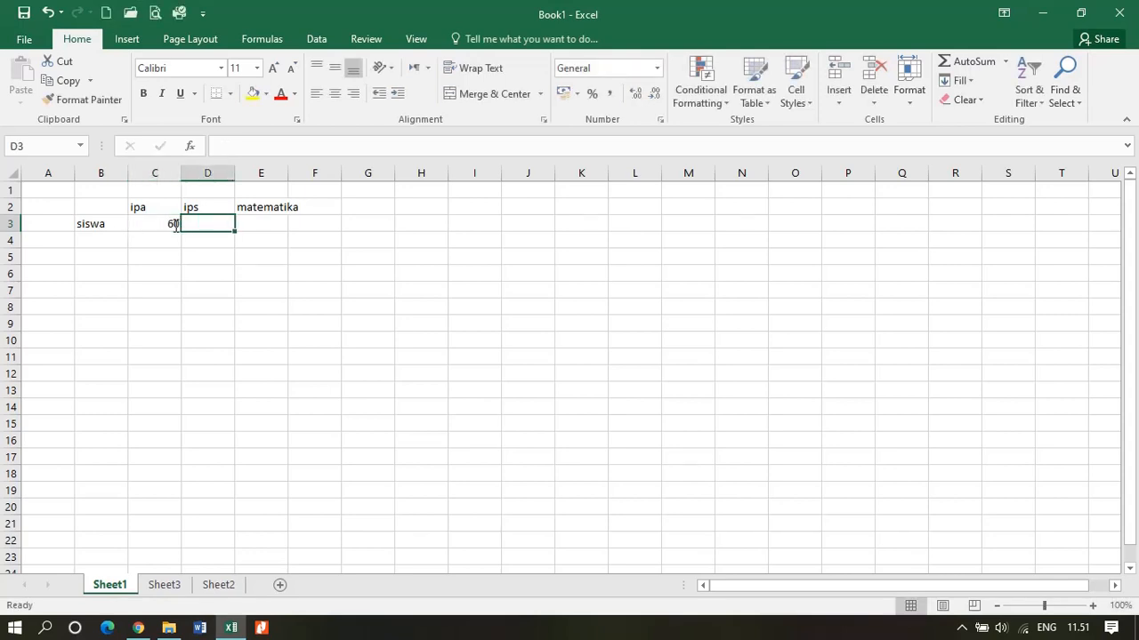
{"action": "type", "text": "80"}
{"action": "key", "text": "Tab"}
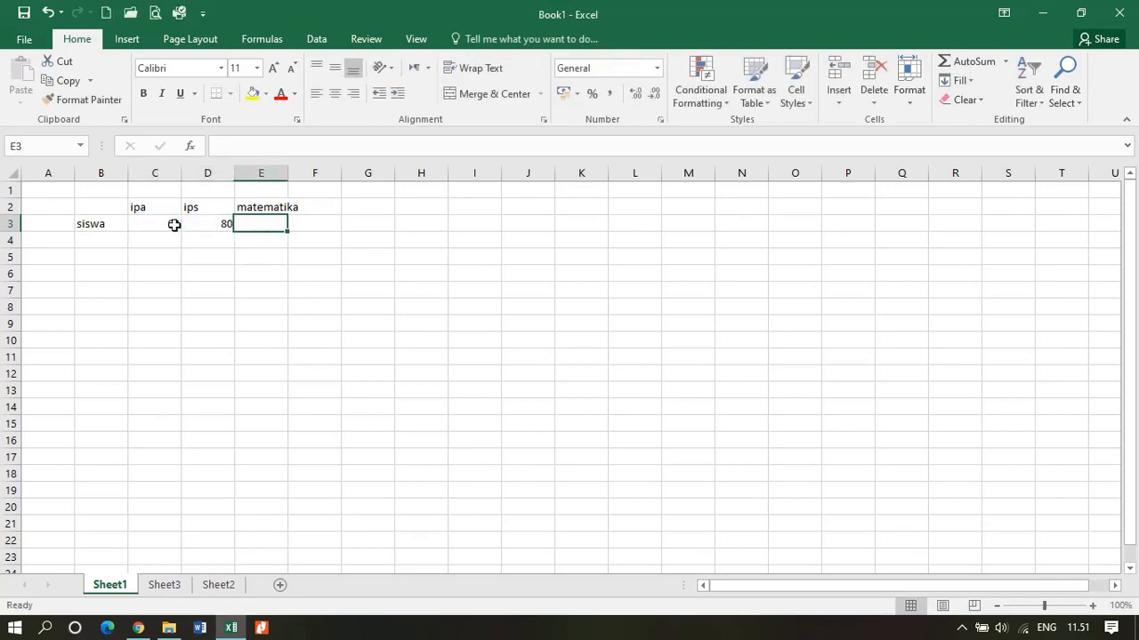
{"action": "type", "text": "90"}
{"action": "key", "text": "Tab"}
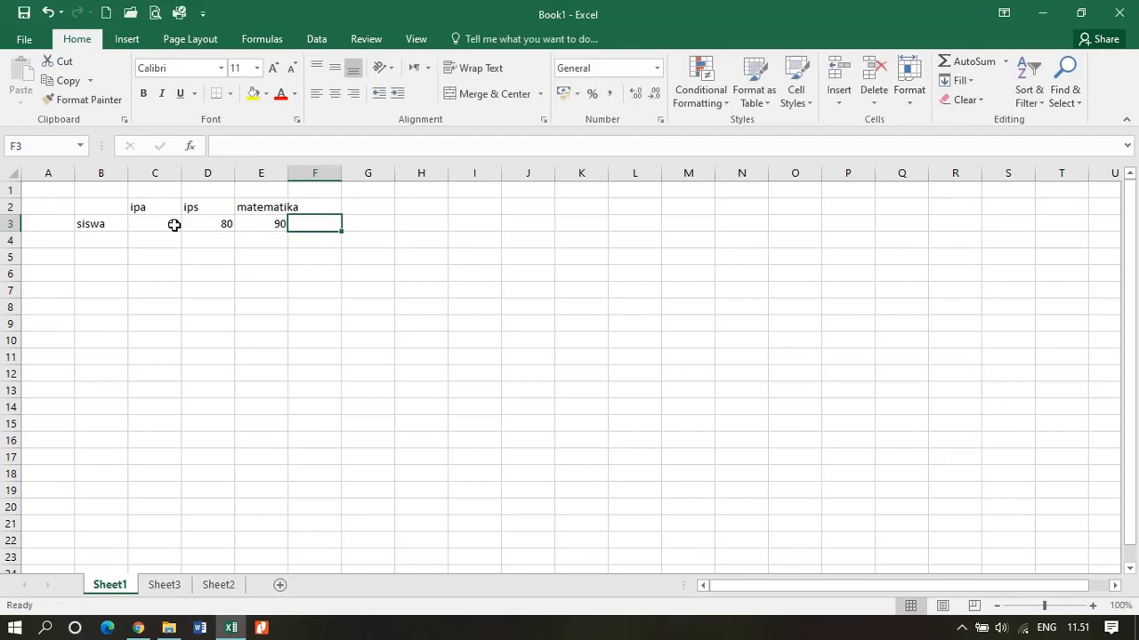
{"action": "key", "text": "Tab"}
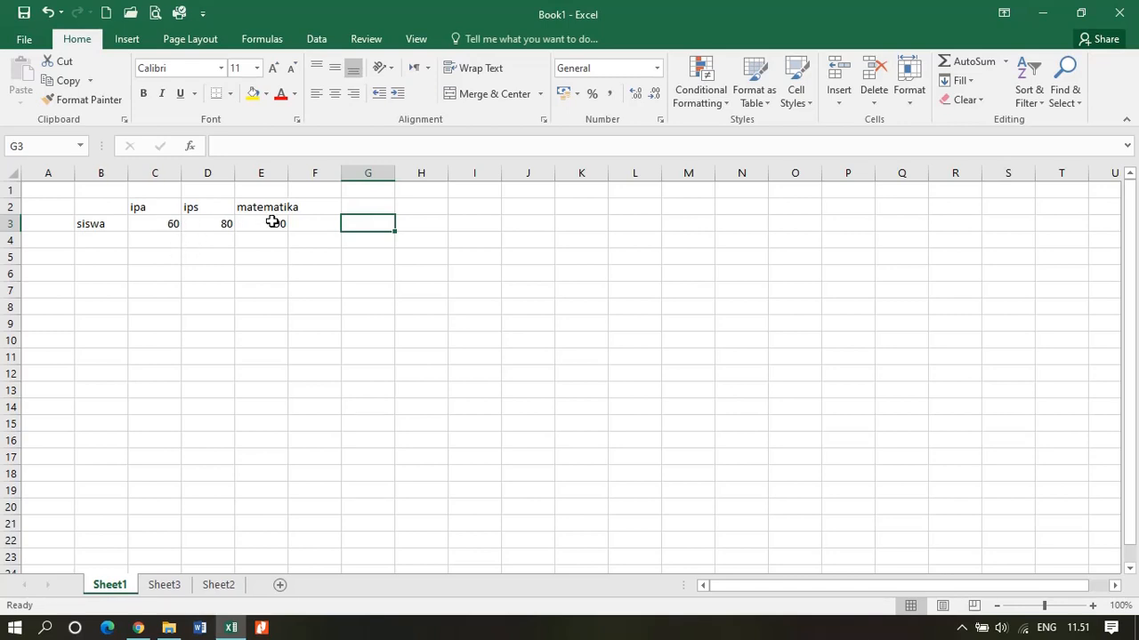
Step: Calculate the average of the three scores in F3 with =AVERAGE(C3:E3)
{"action": "left_click", "coordinate": [322, 223]}
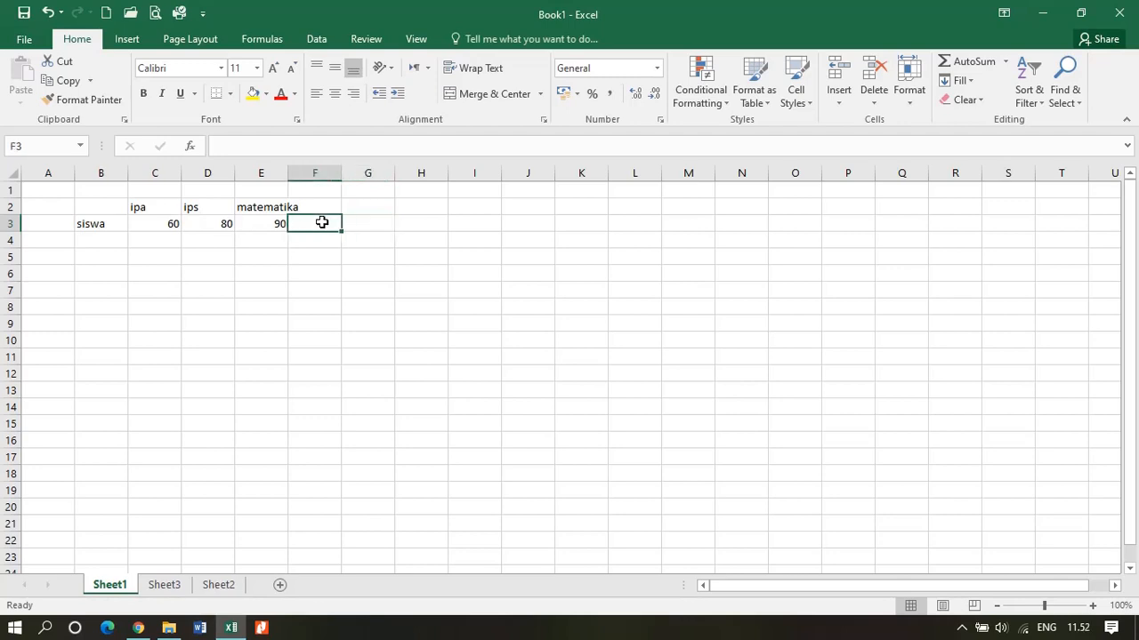
{"action": "type", "text": "="}
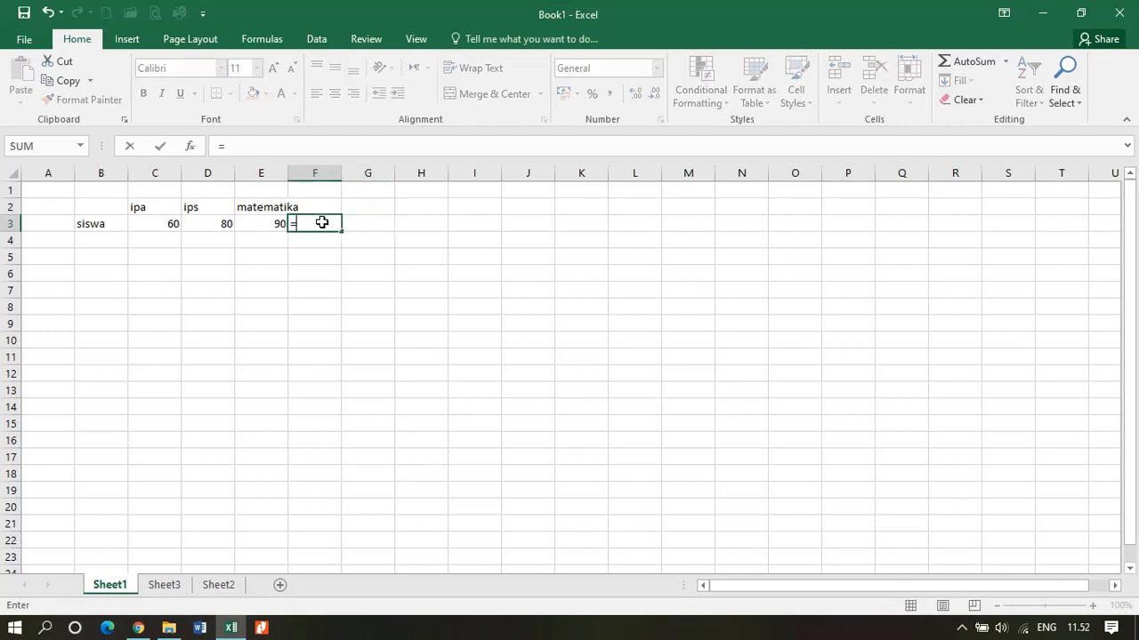
{"action": "type", "text": "avera"}
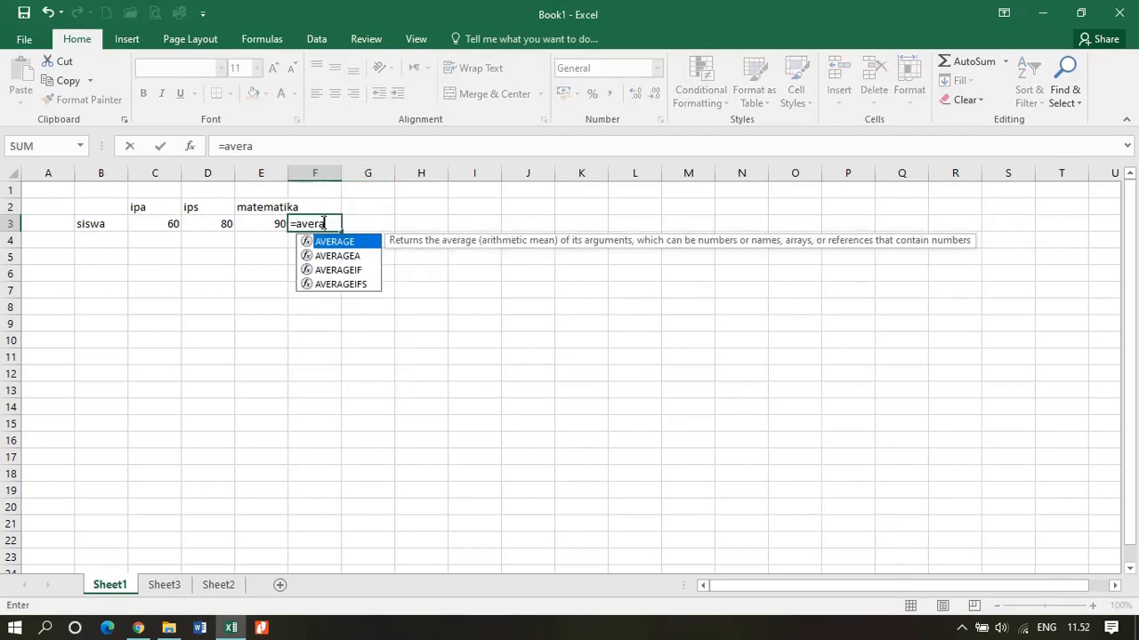
{"action": "key", "text": "Tab"}
{"action": "key", "text": "Left"}
{"action": "key", "text": "Left"}
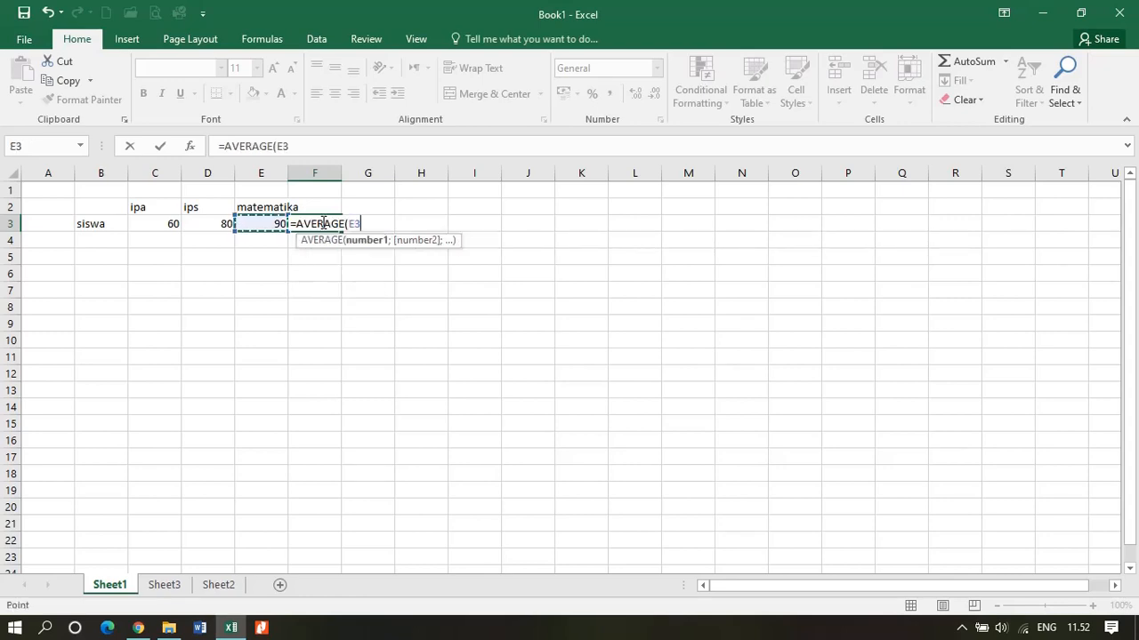
{"action": "key", "text": "Left"}
{"action": "key", "text": "shift+Right"}
{"action": "key", "text": "shift+Right"}
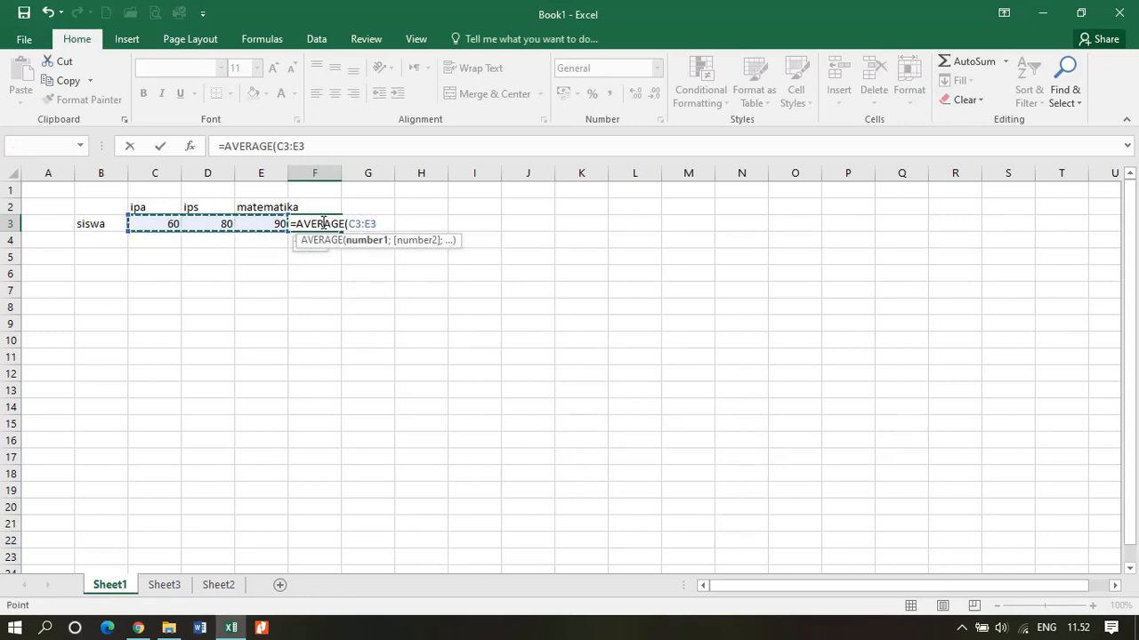
{"action": "type", "text": ")"}
{"action": "key", "text": "Tab"}
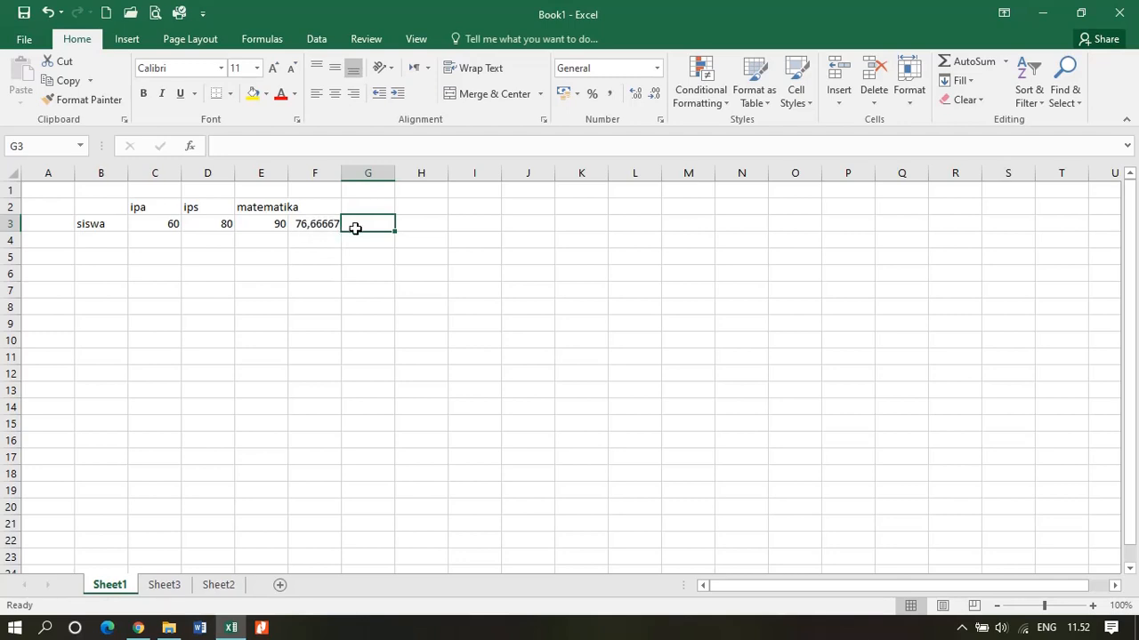
Step: Add the label KKM in I2 with the value 75 beside it in J2
{"action": "left_click", "coordinate": [461, 204]}
{"action": "type", "text": "KKM"}
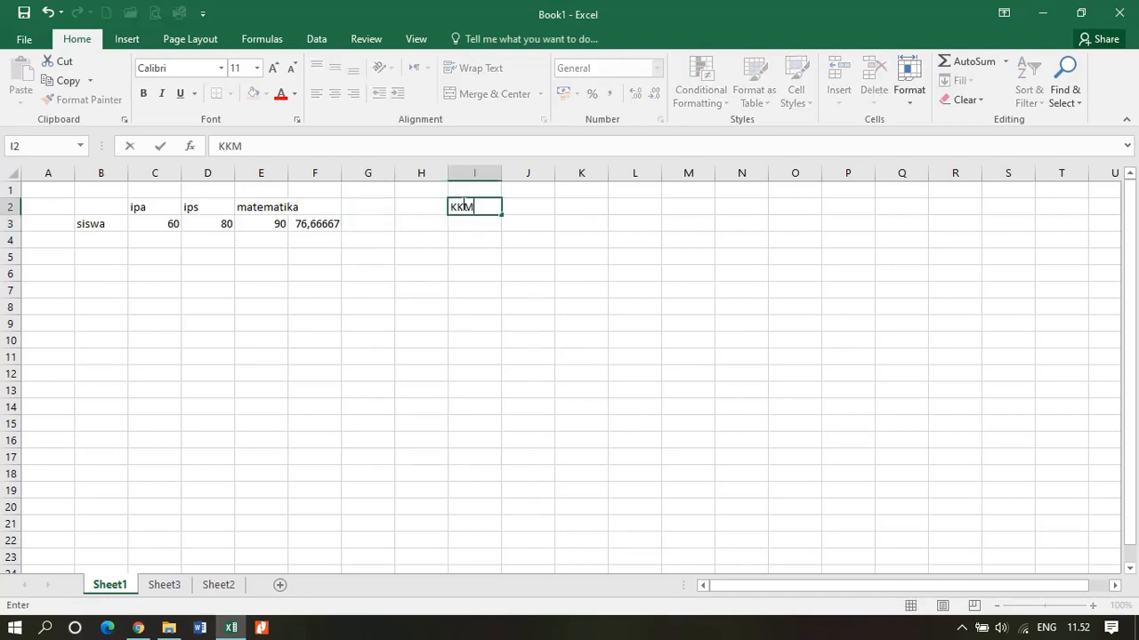
{"action": "key", "text": "Tab"}
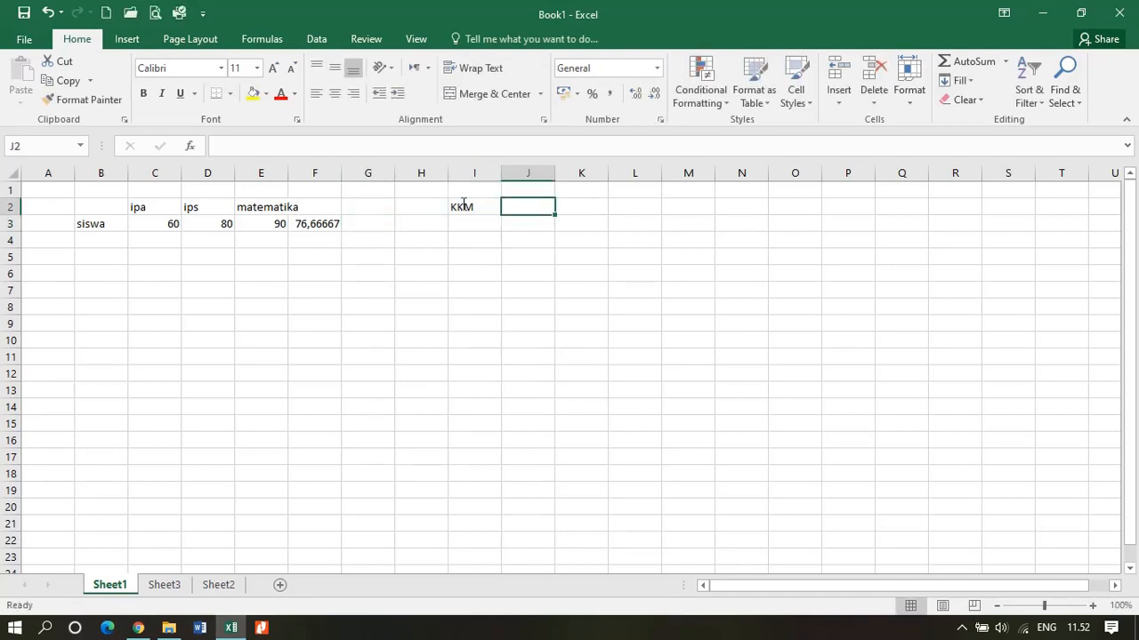
{"action": "type", "text": "75"}
{"action": "key", "text": "Tab"}
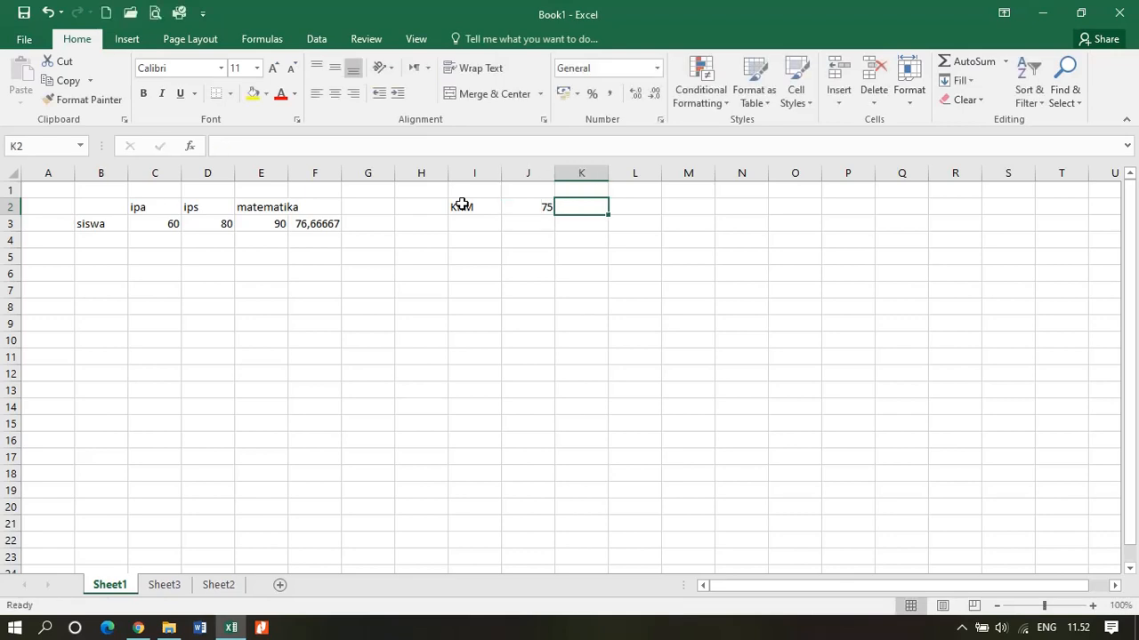
{"action": "key", "text": "Left"}
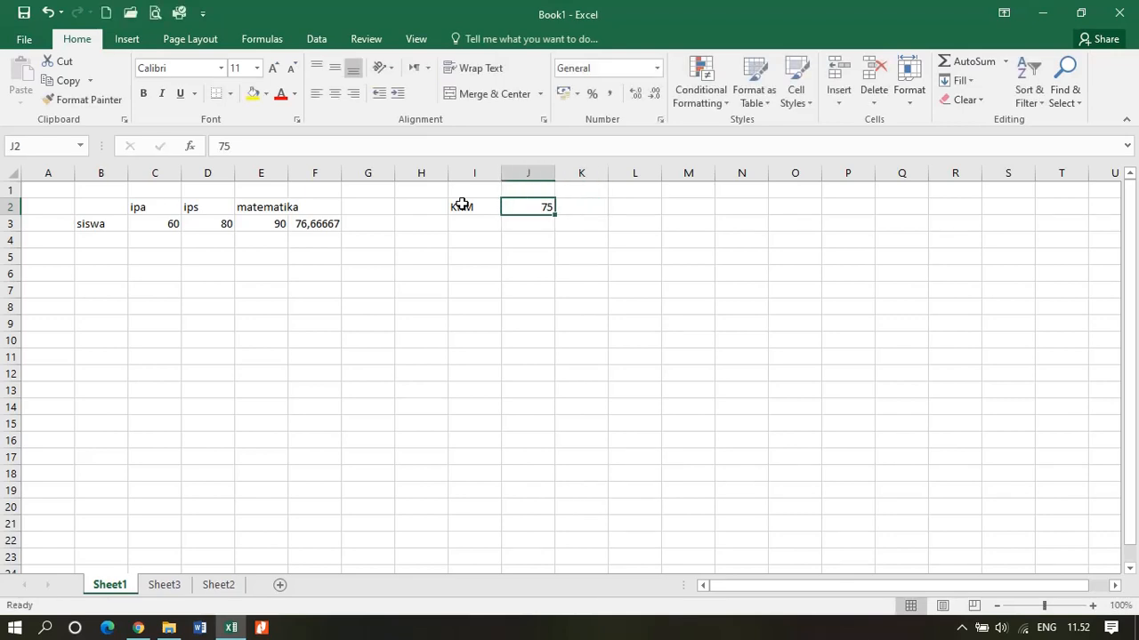
{"action": "key", "text": "Down"}
{"action": "key", "text": "Left"}
{"action": "key", "text": "Left"}
{"action": "key", "text": "Left"}
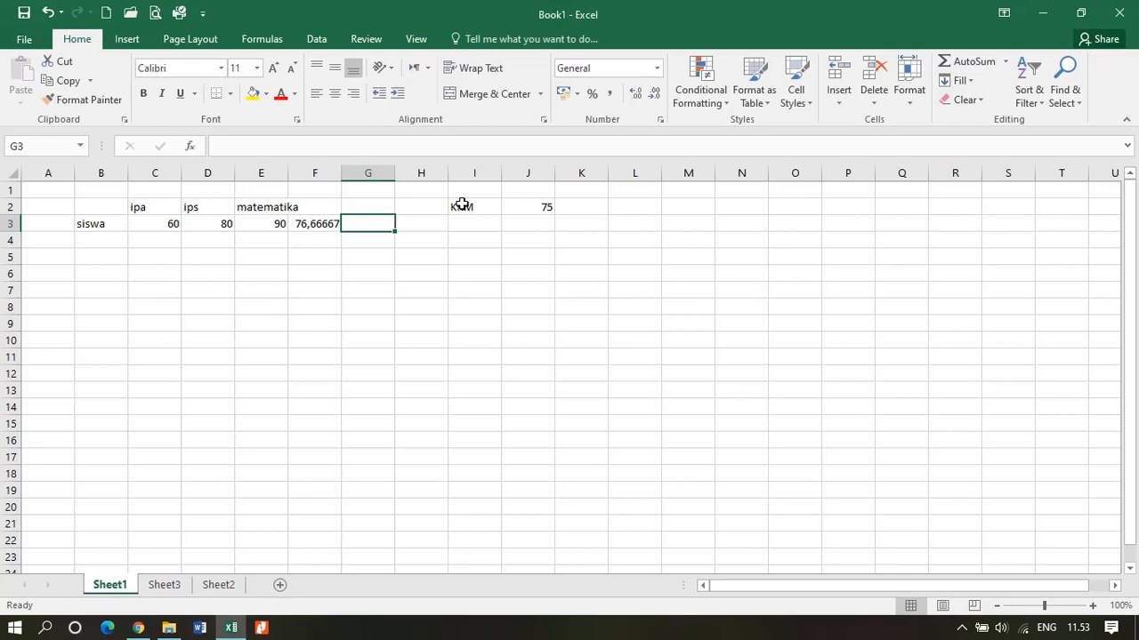
Step: Write the IF syntax note if(logikaltest;nilai_benar;nilai_salah) as plain text in C6
{"action": "left_click", "coordinate": [147, 270]}
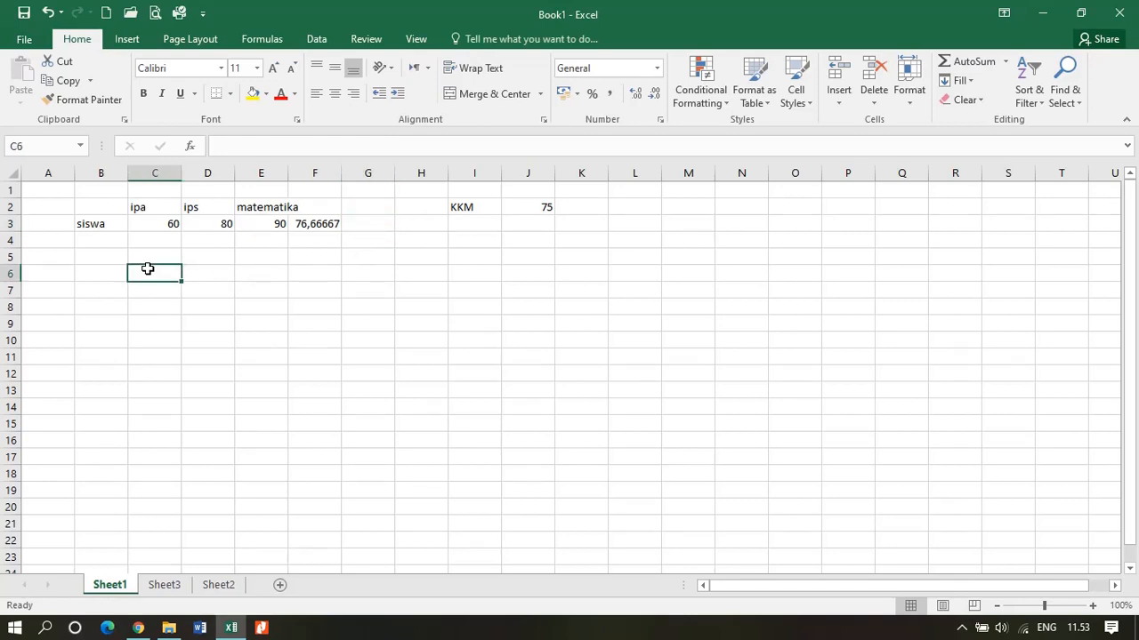
{"action": "type", "text": "if"}
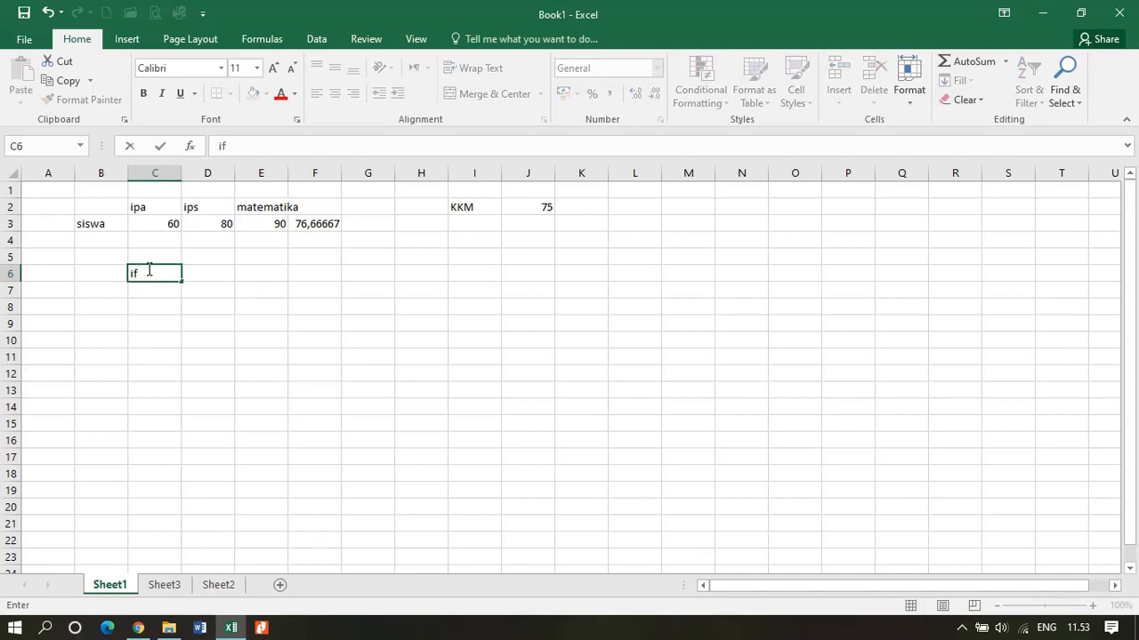
{"action": "type", "text": "(logikaltest;"}
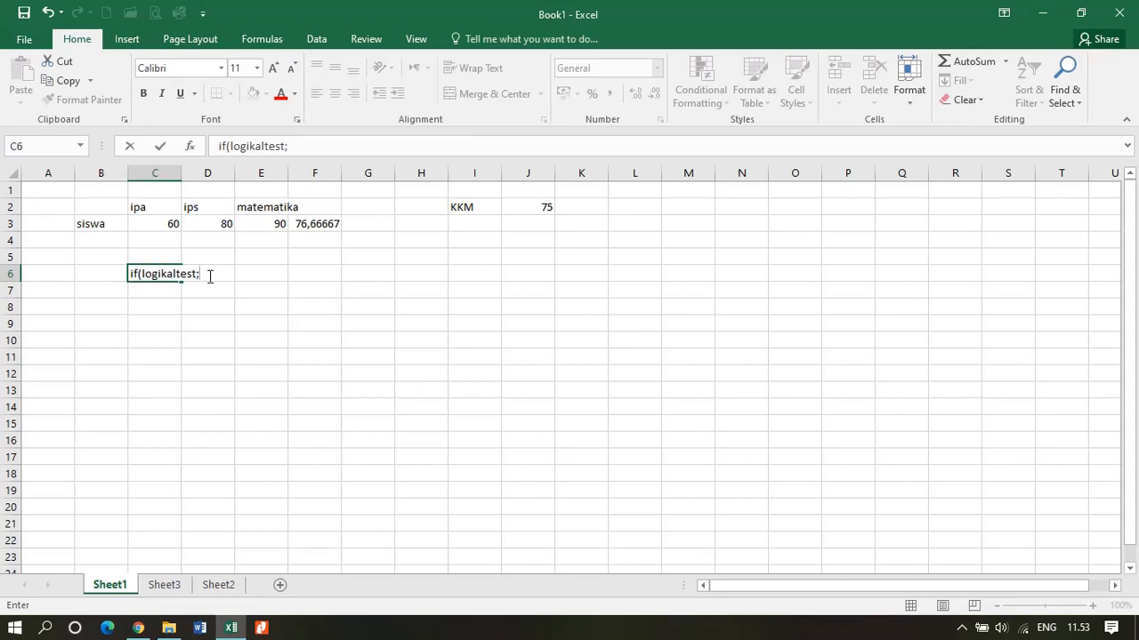
{"action": "type", "text": "nilai"}
{"action": "type", "text": "_benar"}
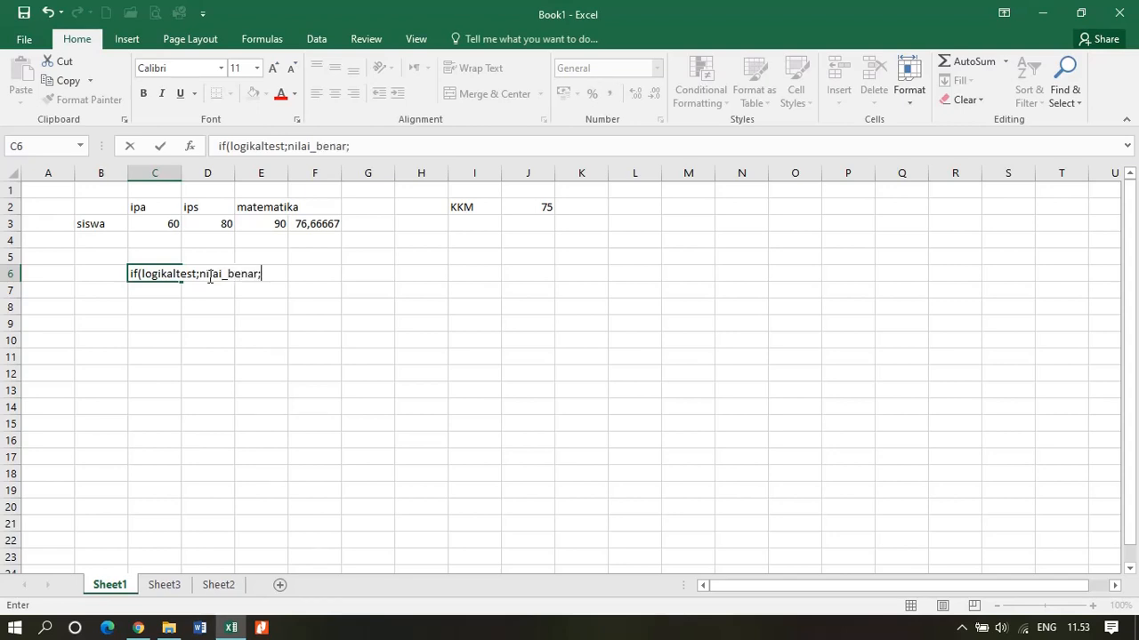
{"action": "type", "text": ";nilai_salah)"}
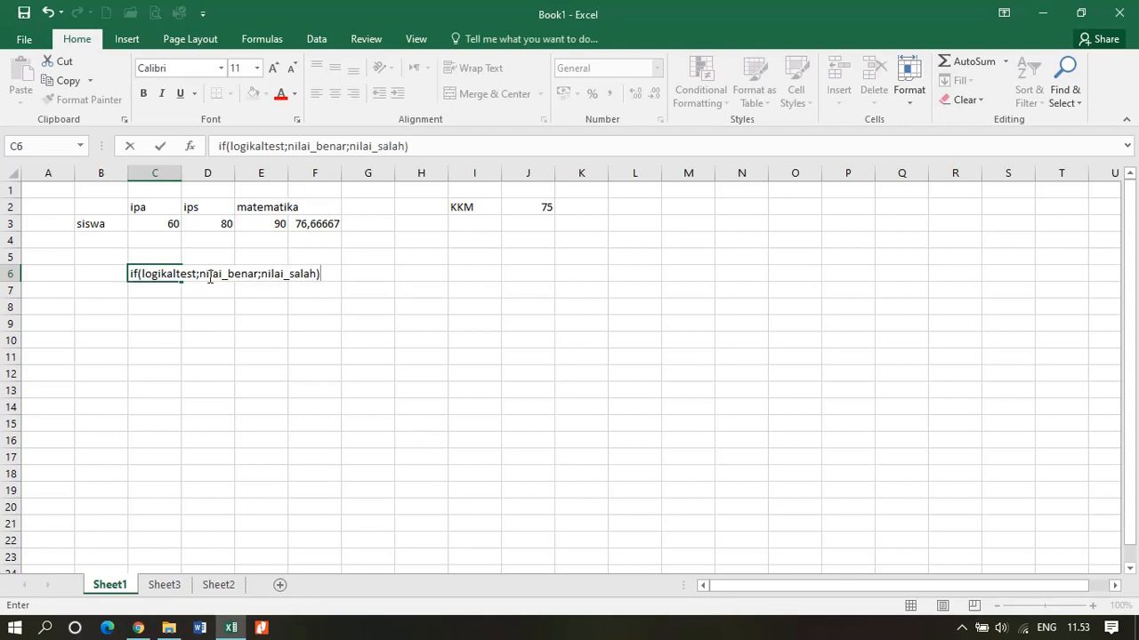
{"action": "key", "text": "Return"}
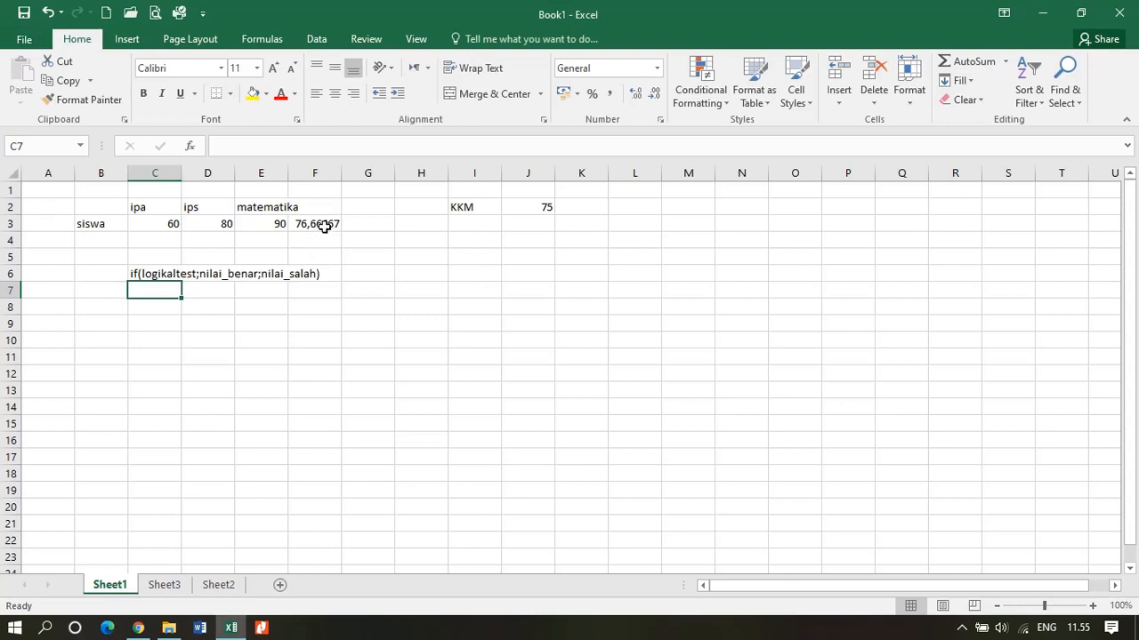
Step: Begin an IF formula in G3 whose logical test checks whether the average is at least the KKM, F3>=J2
{"action": "left_click", "coordinate": [375, 224]}
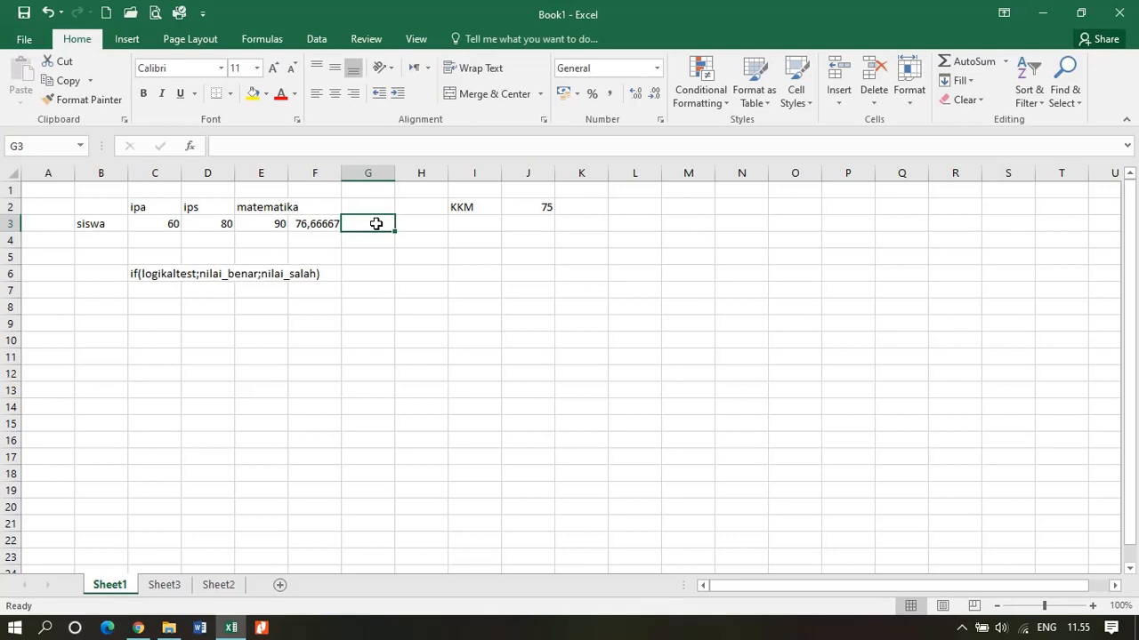
{"action": "type", "text": "="}
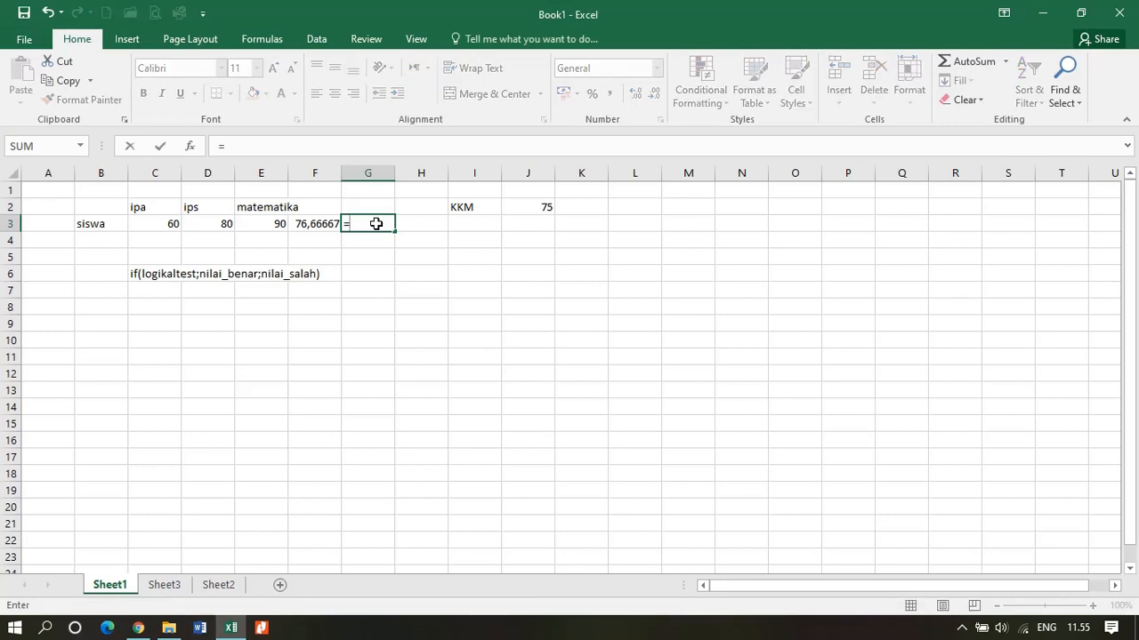
{"action": "type", "text": "if"}
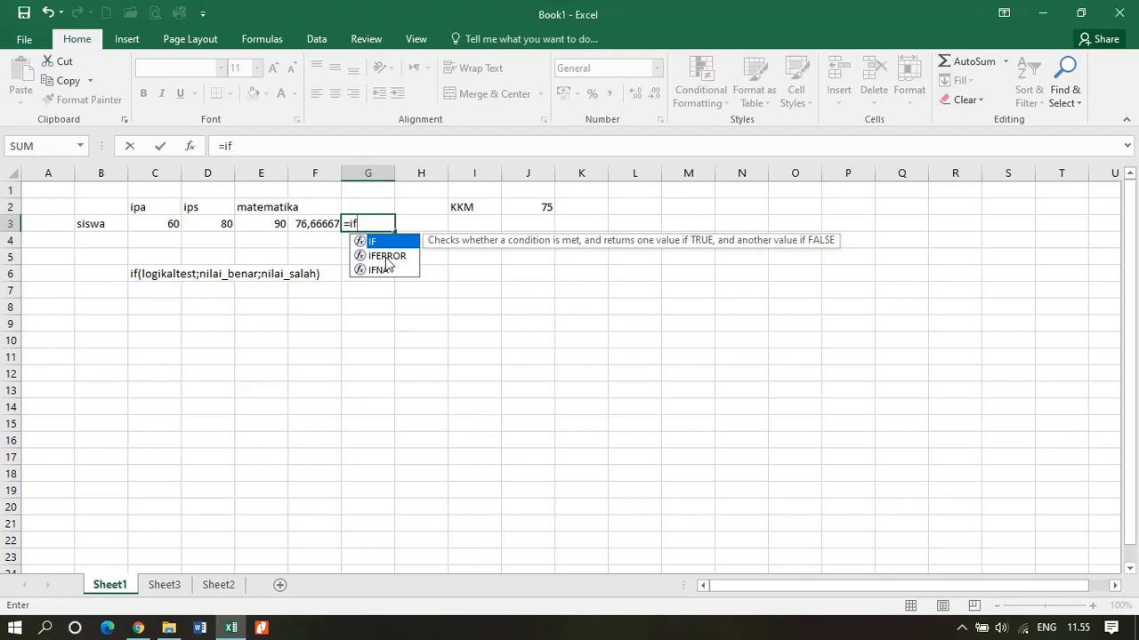
{"action": "left_click", "coordinate": [388, 257]}
{"action": "left_click", "coordinate": [383, 268]}
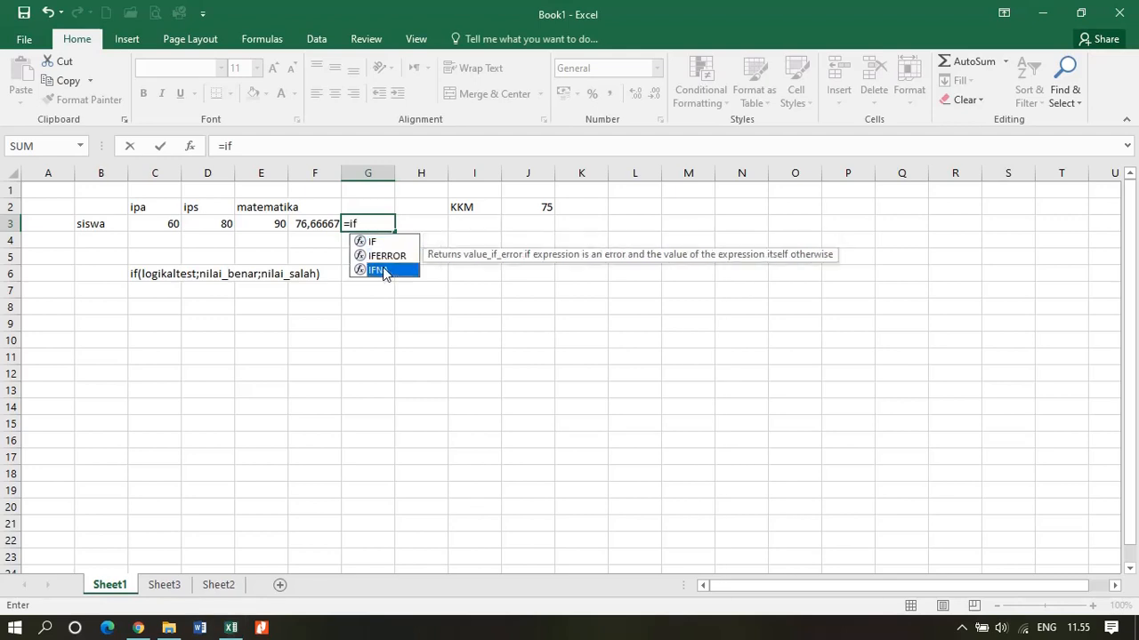
{"action": "left_click", "coordinate": [378, 242]}
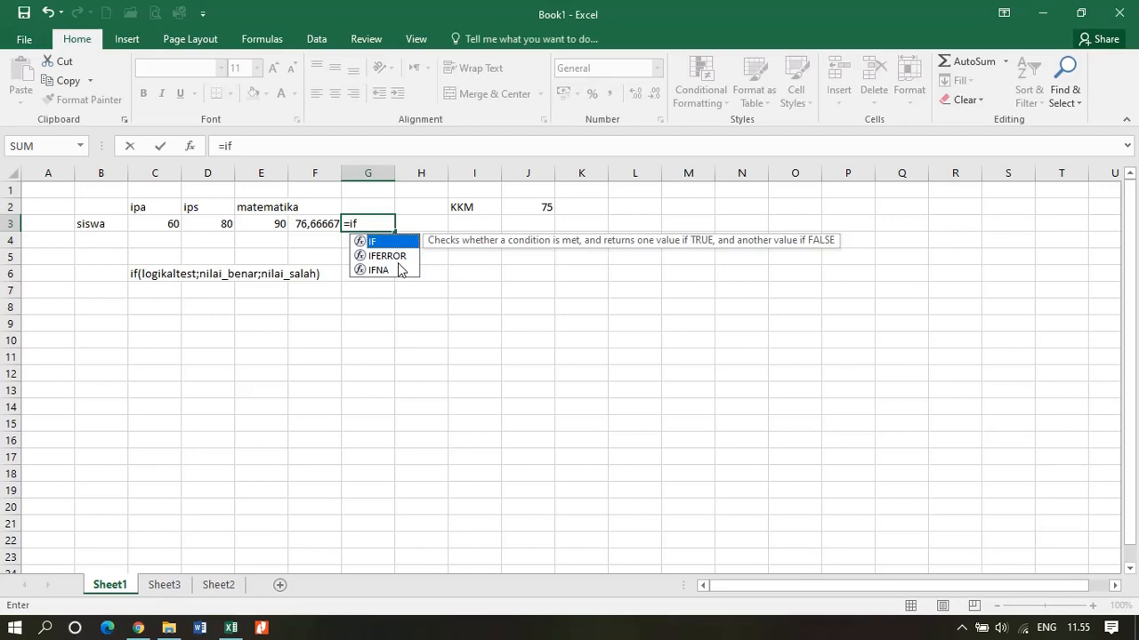
{"action": "key", "text": "Tab"}
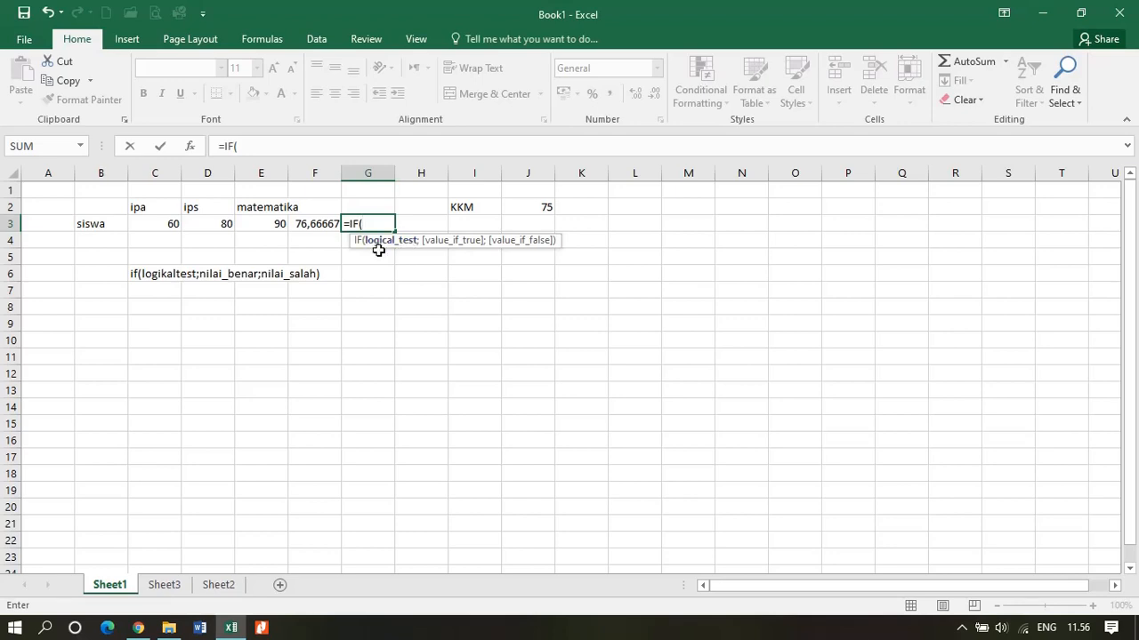
{"action": "left_click", "coordinate": [307, 226]}
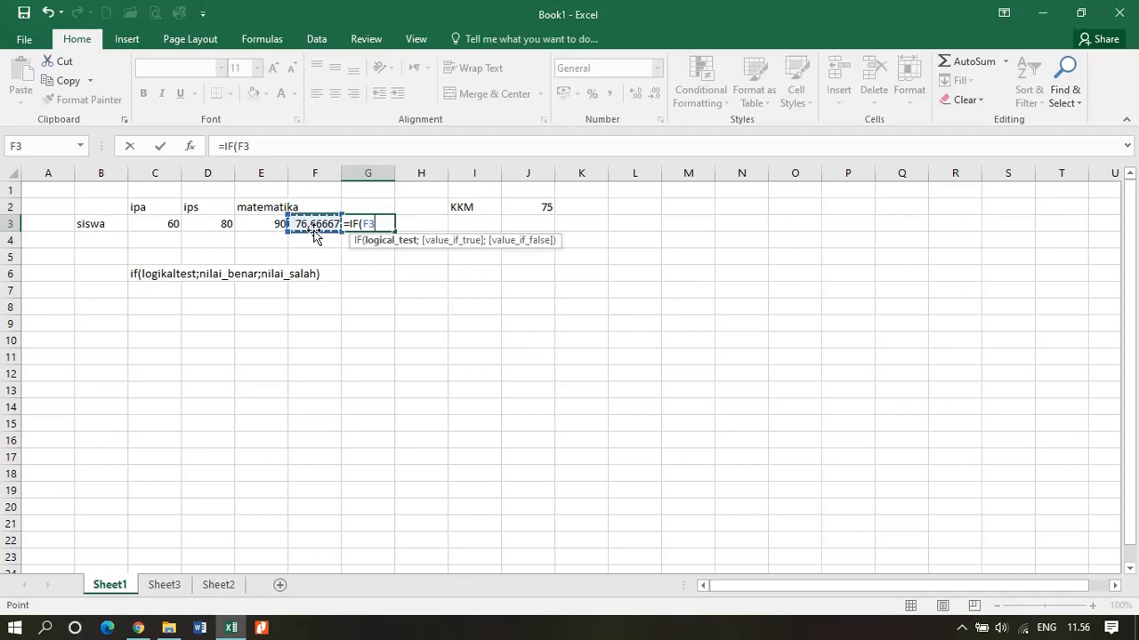
{"action": "type", "text": ">"}
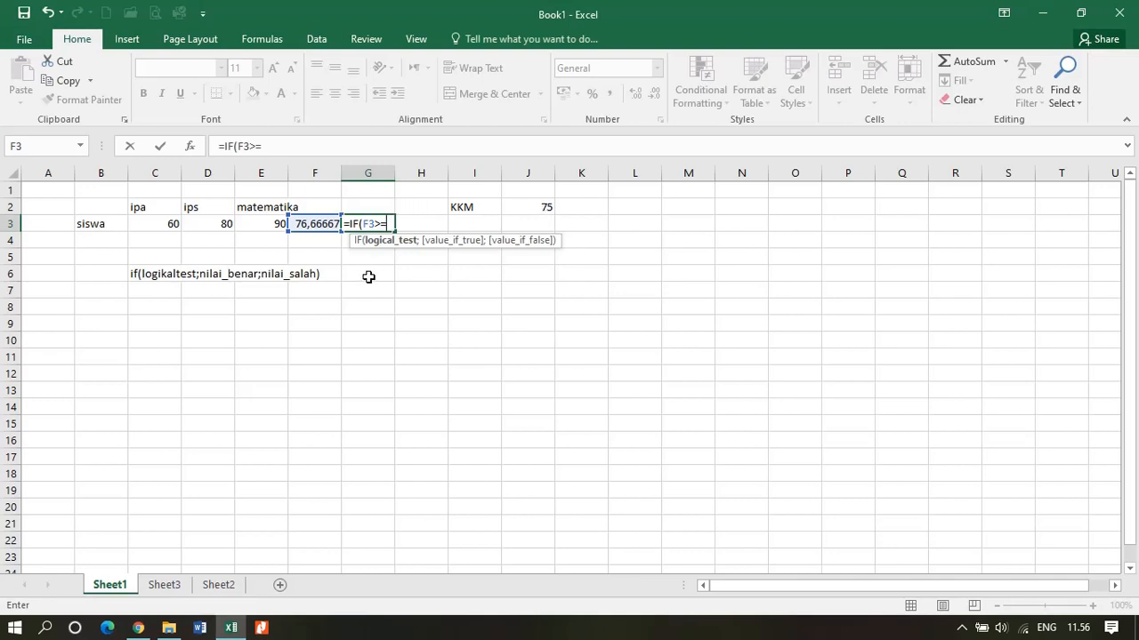
{"action": "key", "text": "BackSpace"}
{"action": "type", "text": "="}
{"action": "left_click", "coordinate": [545, 207]}
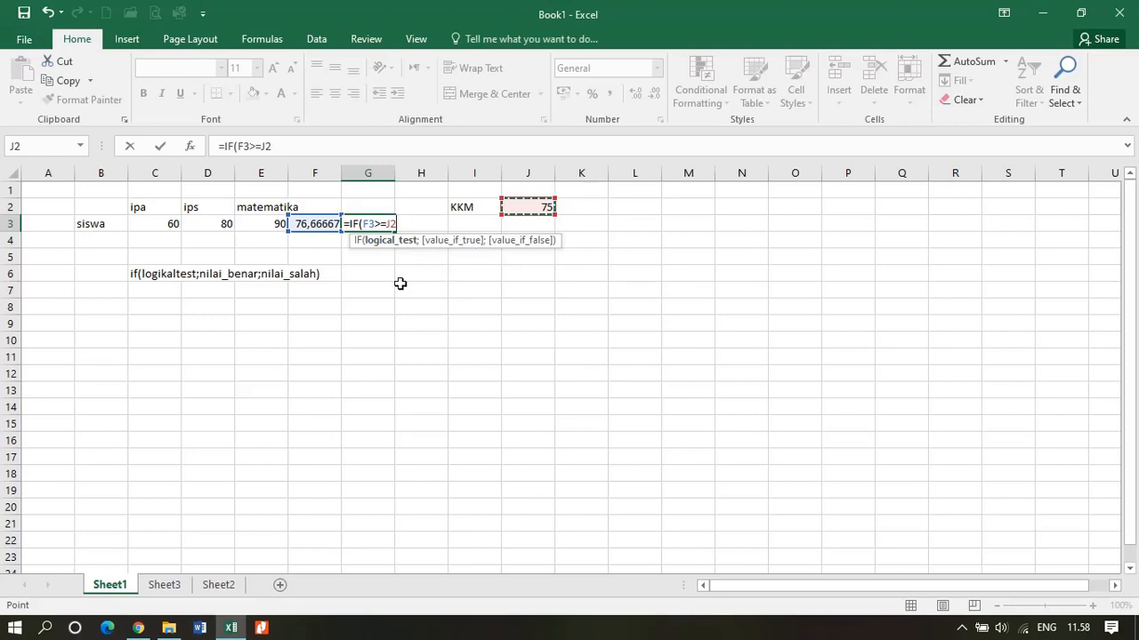
Step: Complete the G3 formula with "Lulus" as the true value and "Tidak Lulus" as the false value: =IF(F3>=J2;"Lulus";"Tidak Lulus")
{"action": "type", "text": ";"}
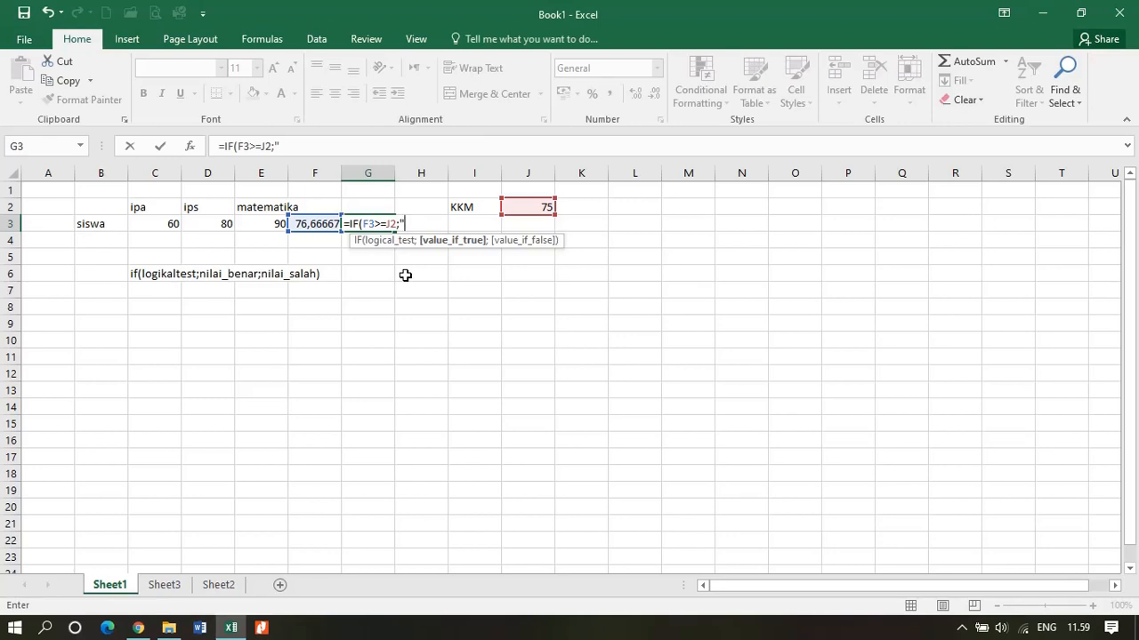
{"action": "type", "text": "Lulus\";"}
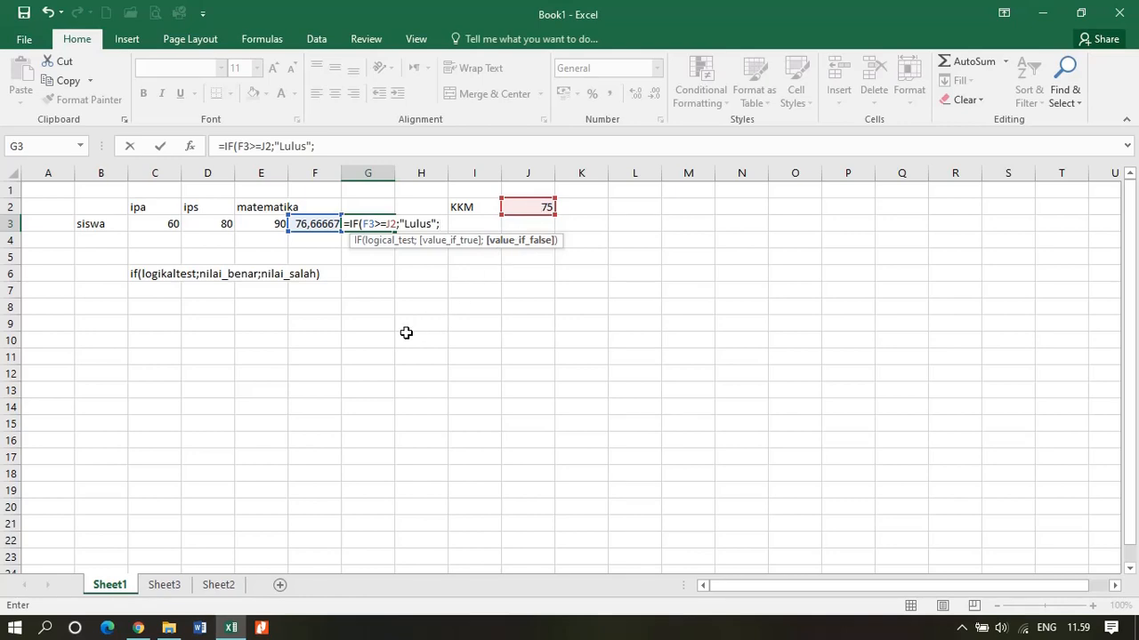
{"action": "type", "text": "\"Tidak Lulus"}
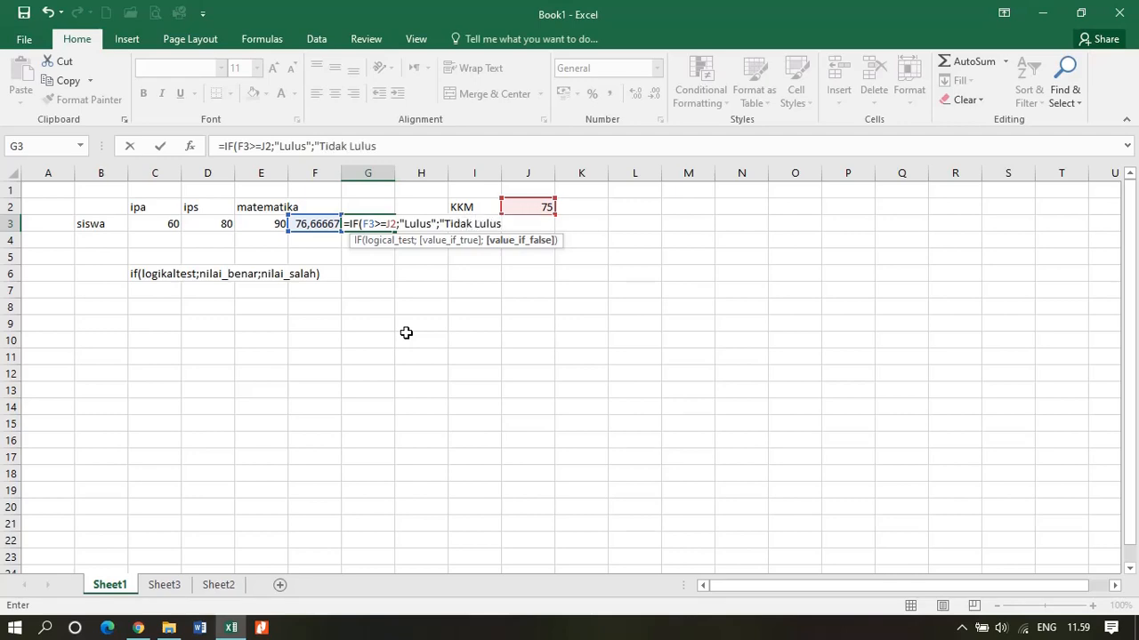
{"action": "type", "text": "\")"}
{"action": "key", "text": "Return"}
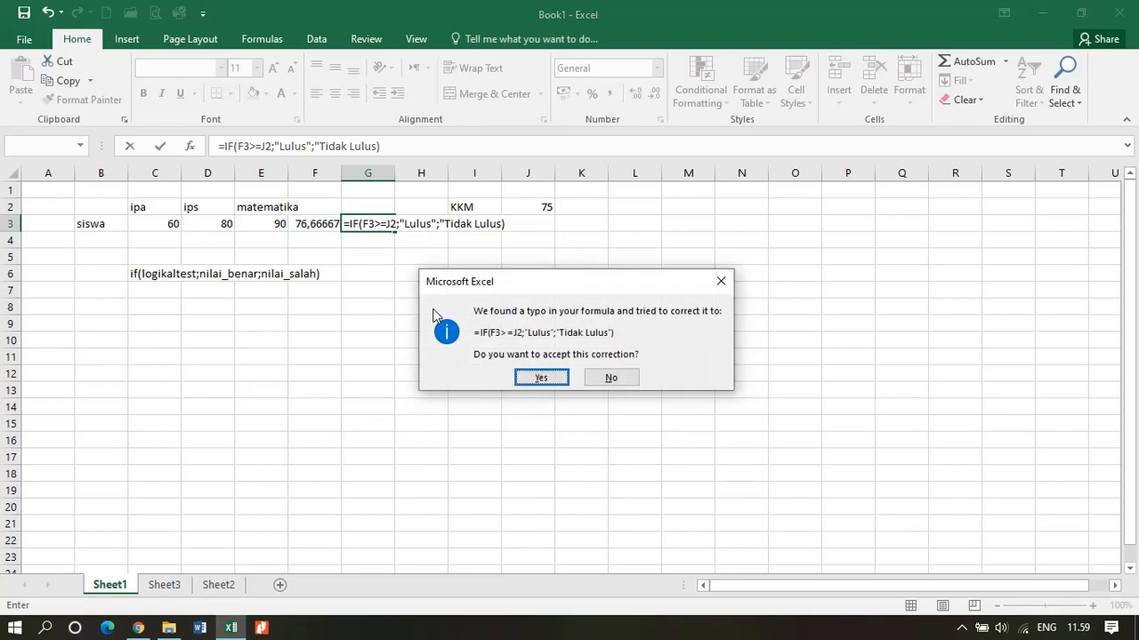
{"action": "key", "text": "Return"}
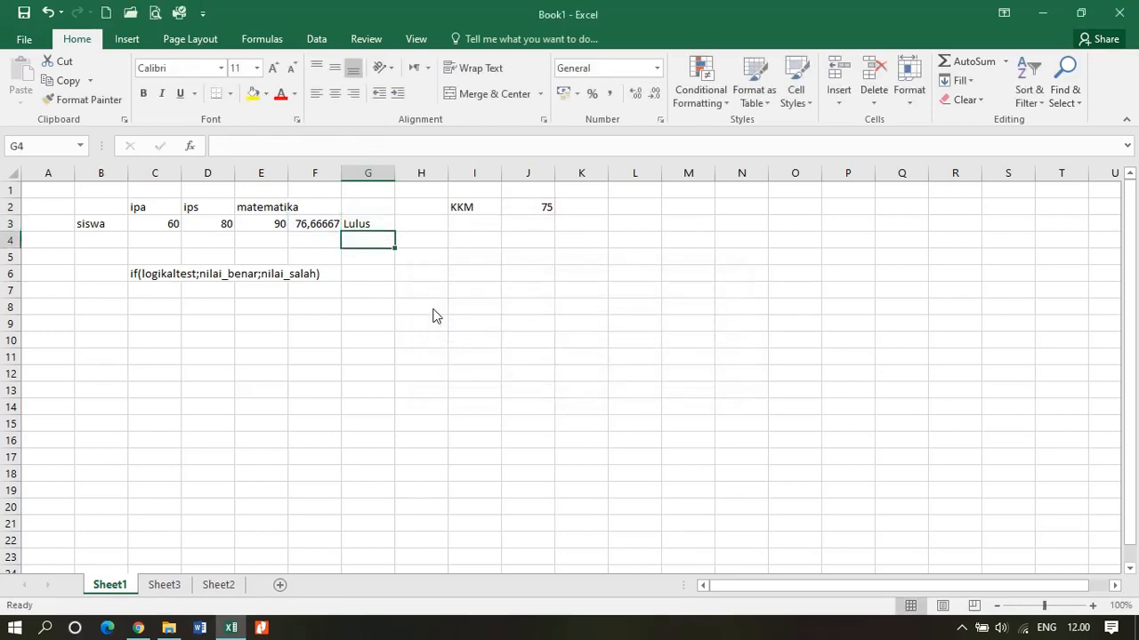
{"action": "left_click", "coordinate": [373, 223]}
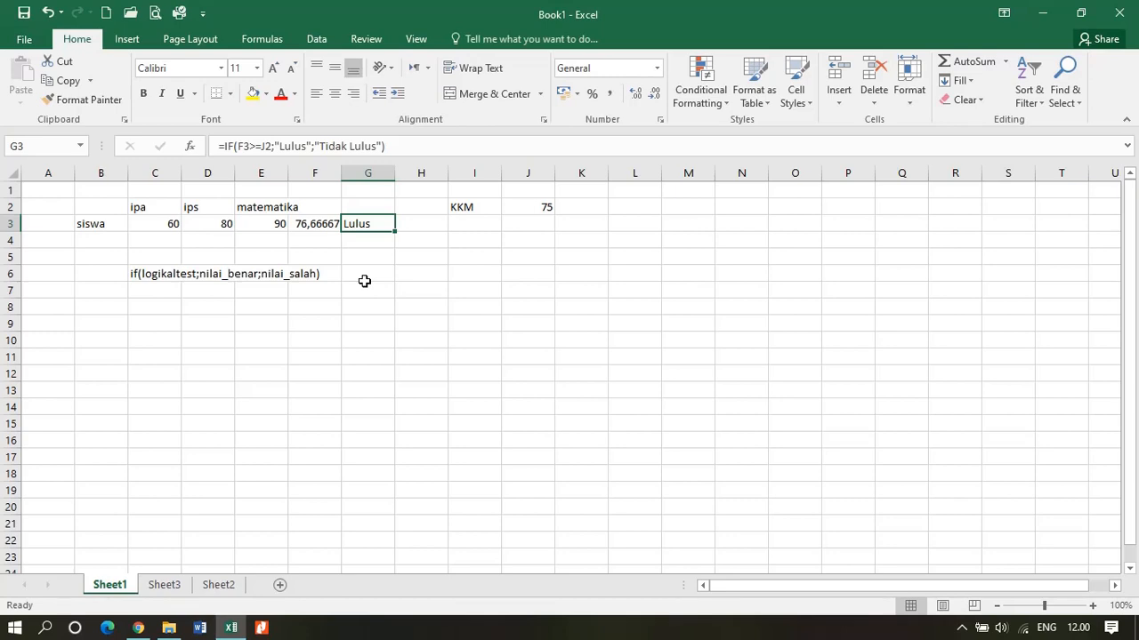
{"action": "key", "text": "Down"}
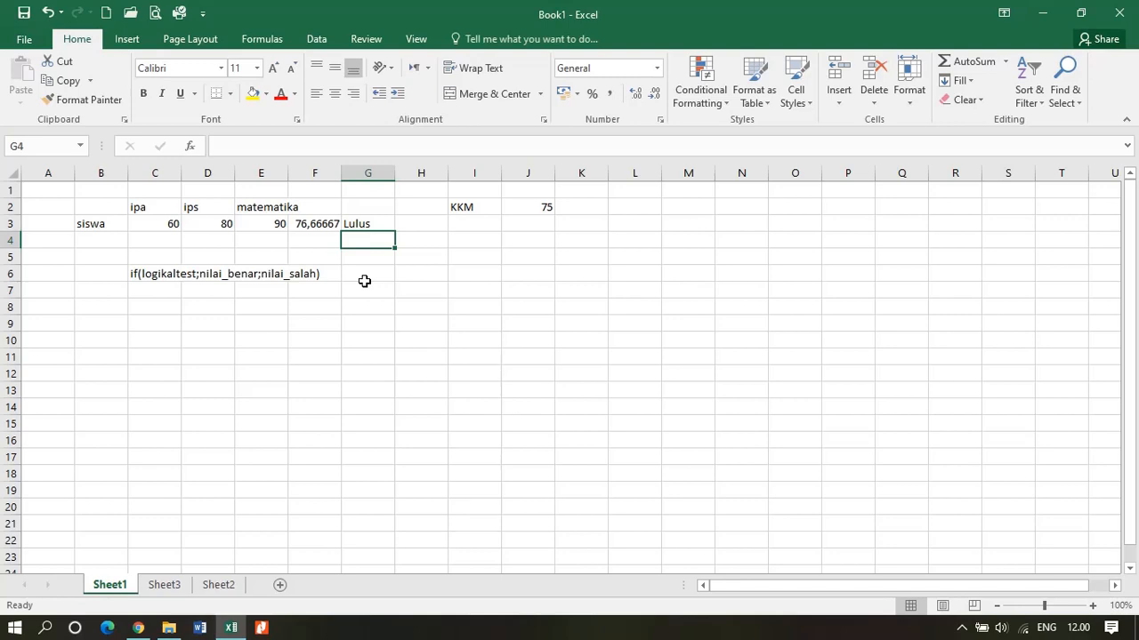
{"action": "key", "text": "Up"}
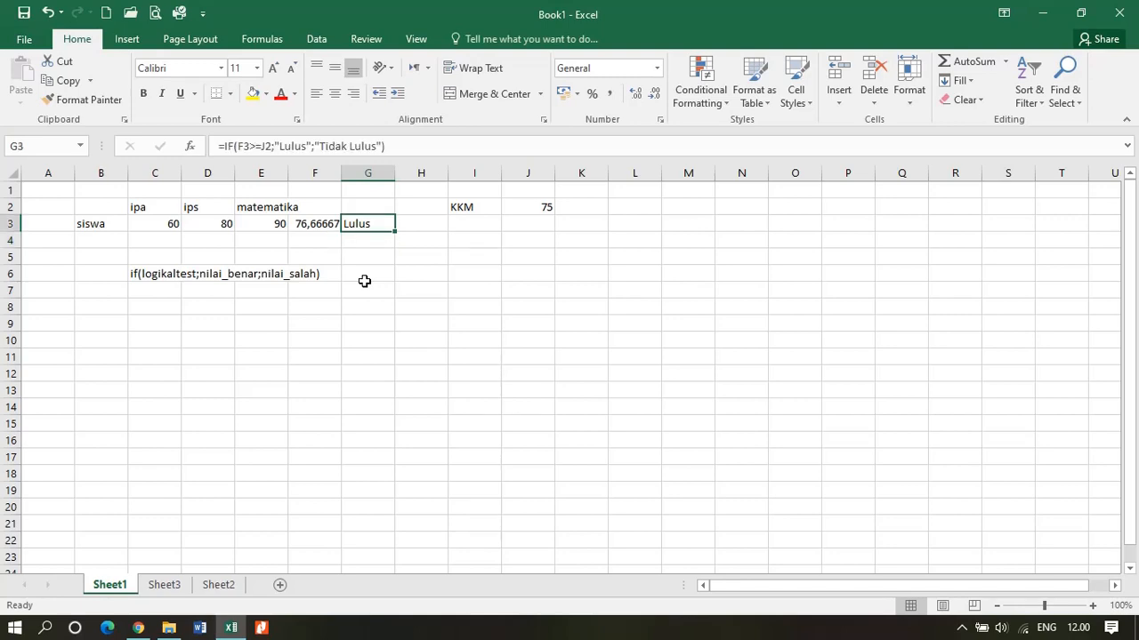
{"action": "key", "text": "Down"}
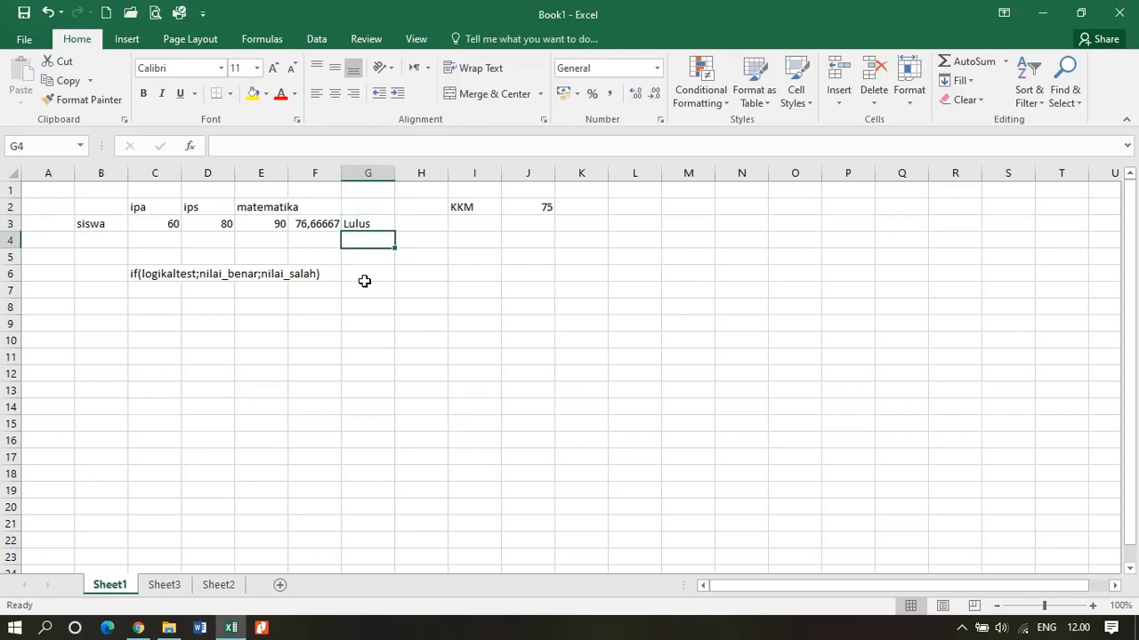
{"action": "key", "text": "Left"}
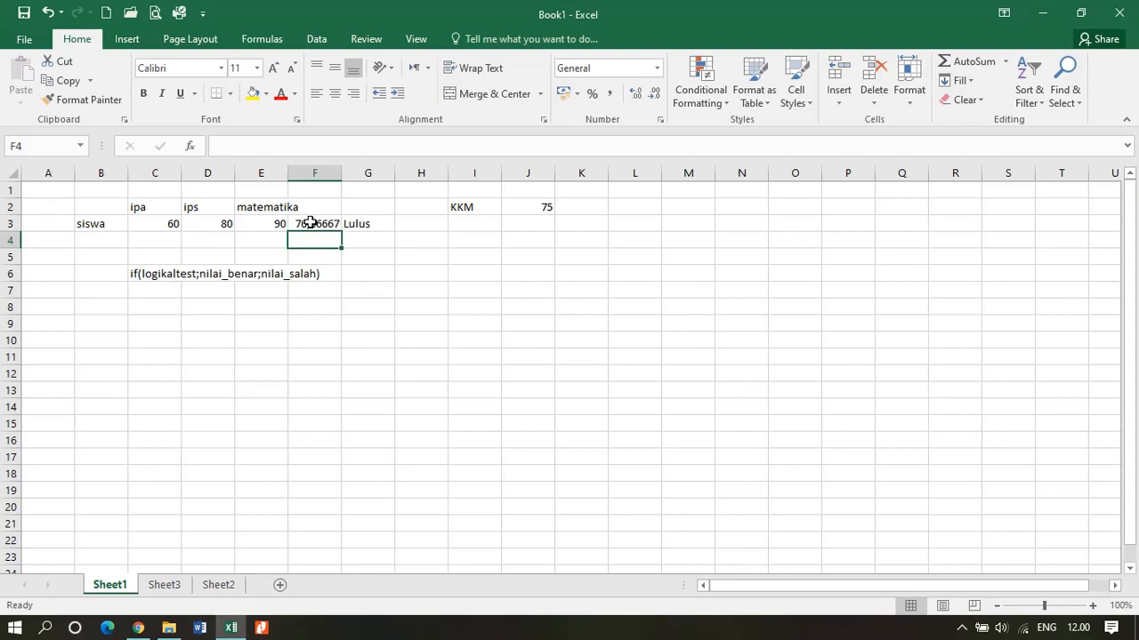
Step: Test the IF formula by setting the KKM value in J2 to 80 and checking the status in G3
{"action": "left_click", "coordinate": [541, 205]}
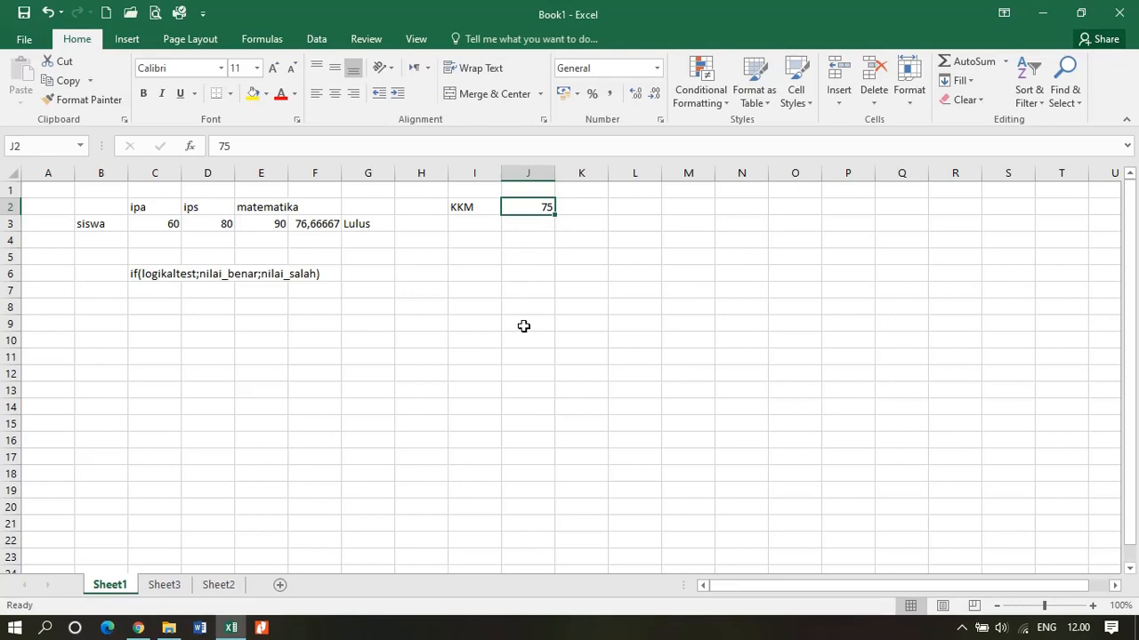
{"action": "type", "text": "80"}
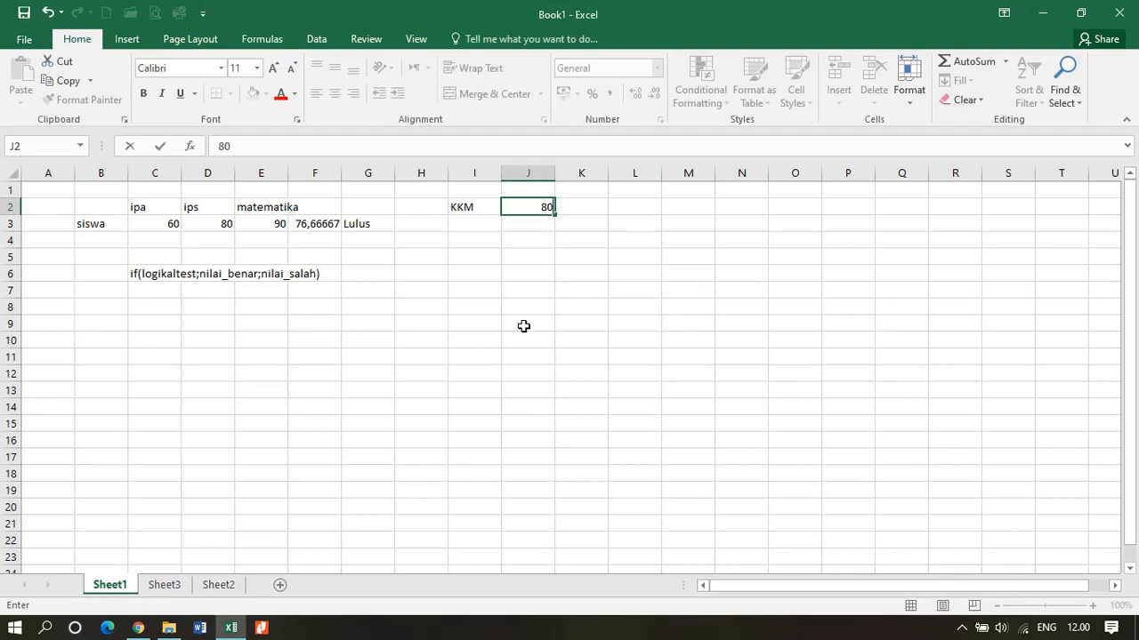
{"action": "key", "text": "Return"}
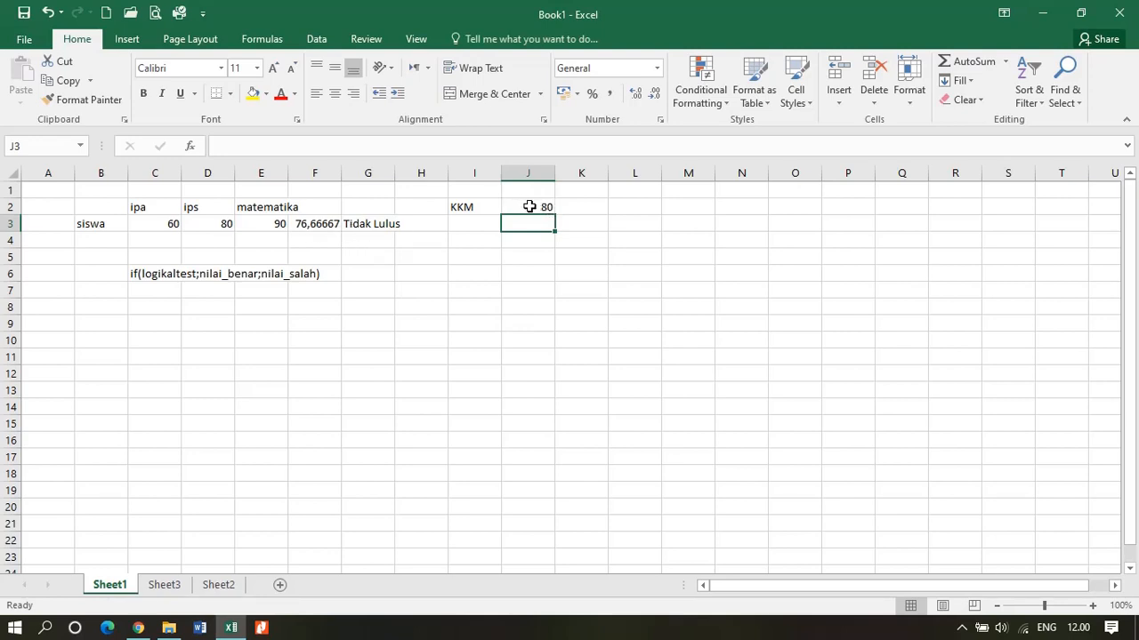
{"action": "left_click", "coordinate": [365, 224]}
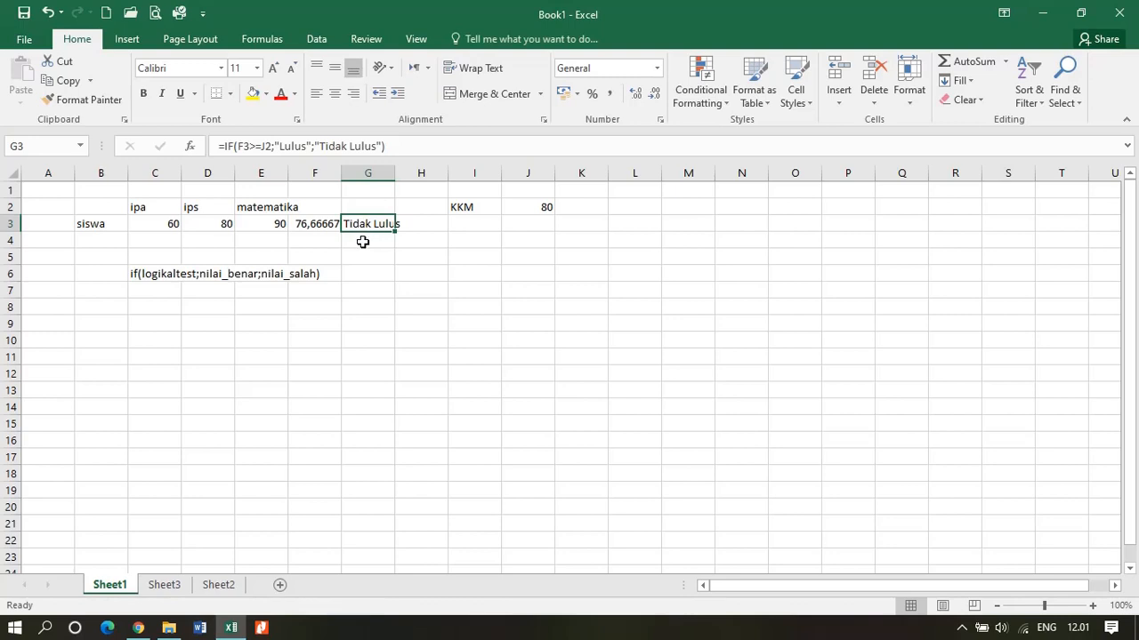
{"action": "left_click", "coordinate": [363, 242]}
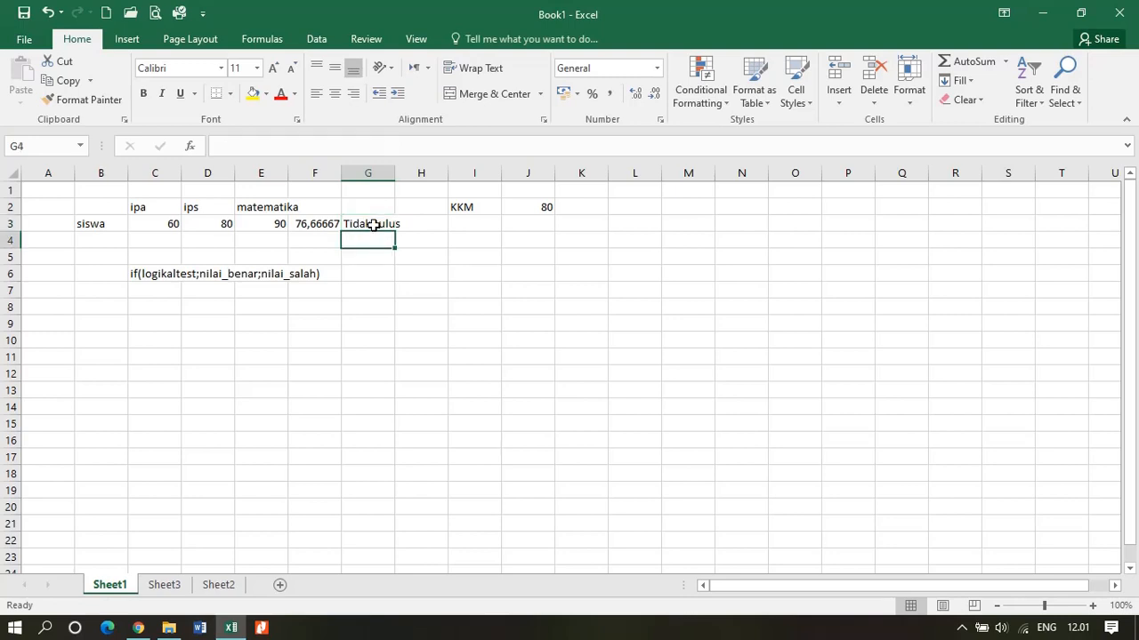
{"action": "left_click", "coordinate": [373, 225]}
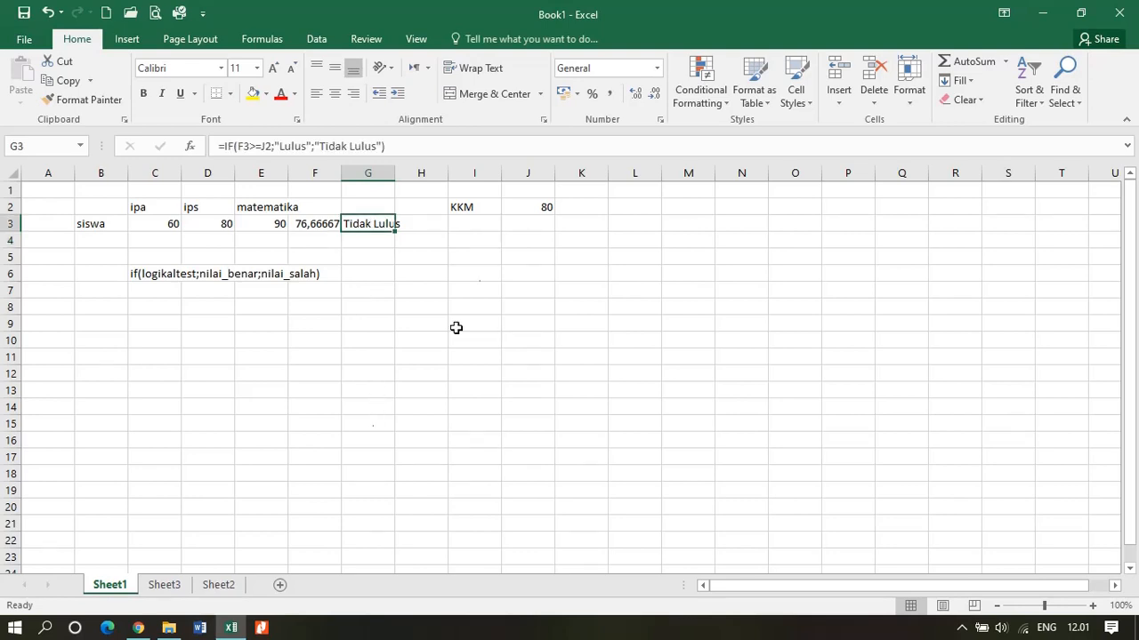
Step: Set the KKM value in J2 back to 75
{"action": "left_click", "coordinate": [546, 208]}
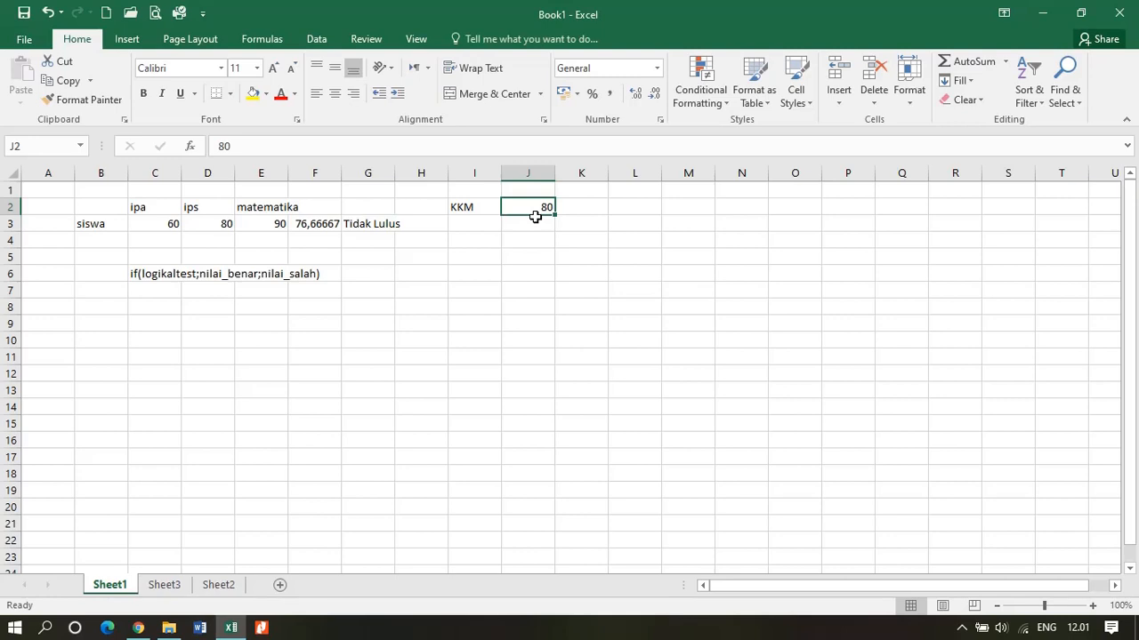
{"action": "type", "text": "75"}
{"action": "key", "text": "Return"}
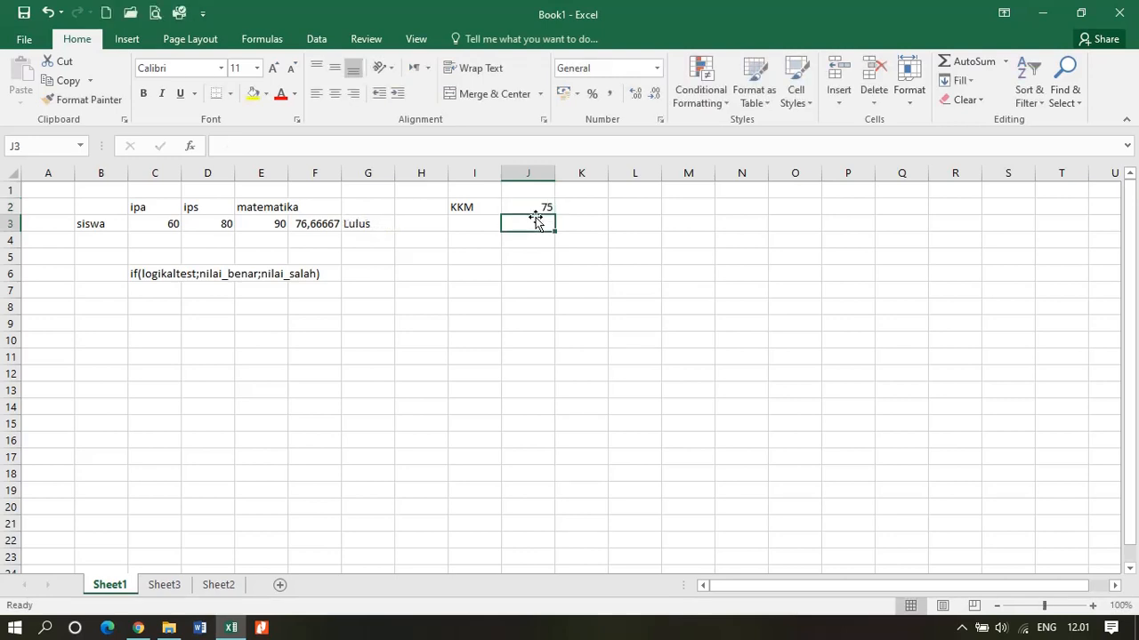
Step: Try a value of 70 in place of the average formula in F3, and undo the replacement
{"action": "key", "text": "Left"}
{"action": "key", "text": "Left"}
{"action": "key", "text": "Left"}
{"action": "key", "text": "Left"}
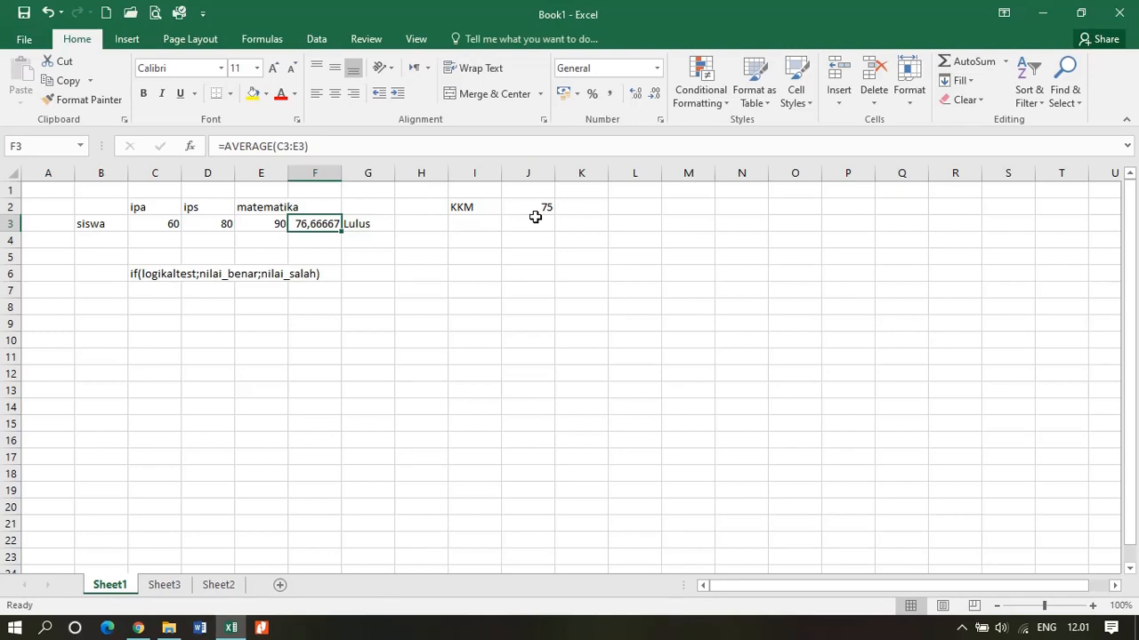
{"action": "type", "text": "70"}
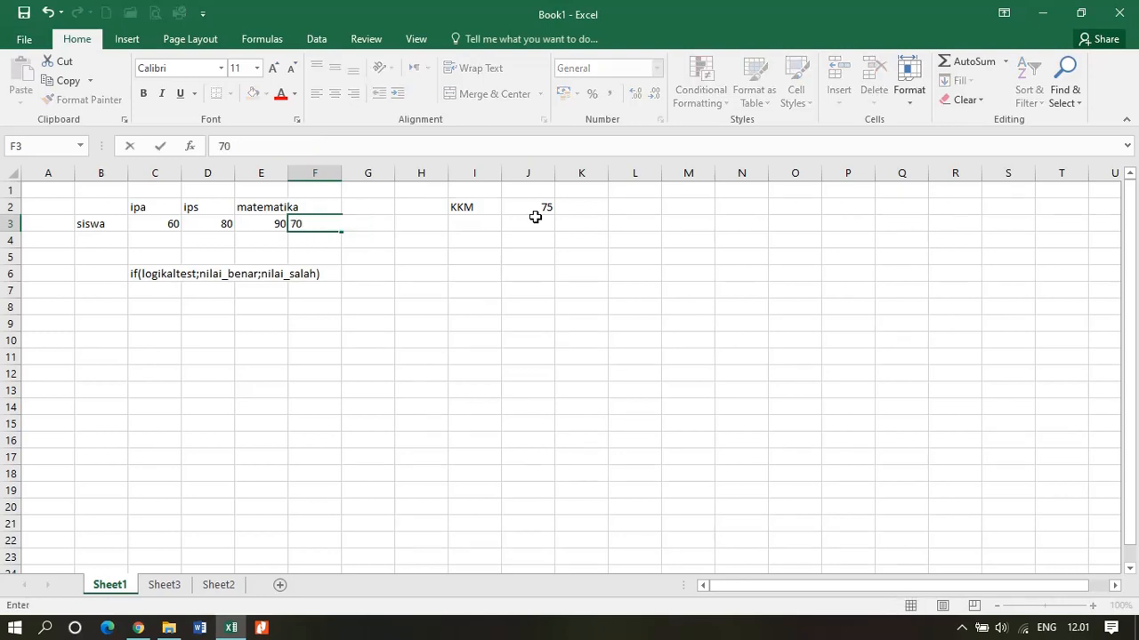
{"action": "key", "text": "Return"}
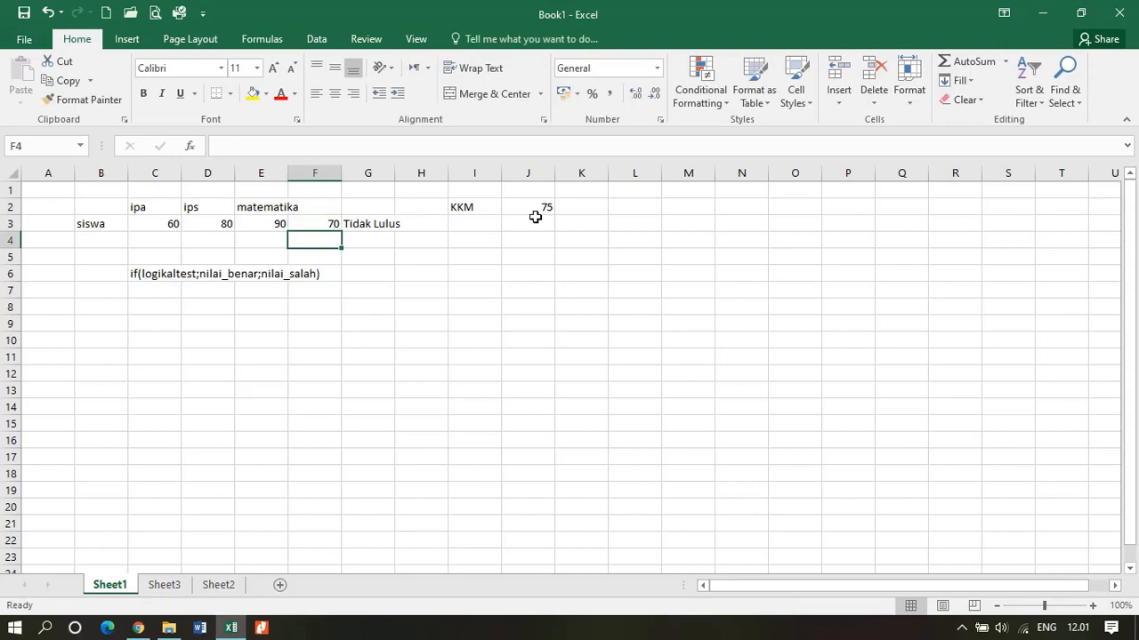
{"action": "key", "text": "ctrl+z"}
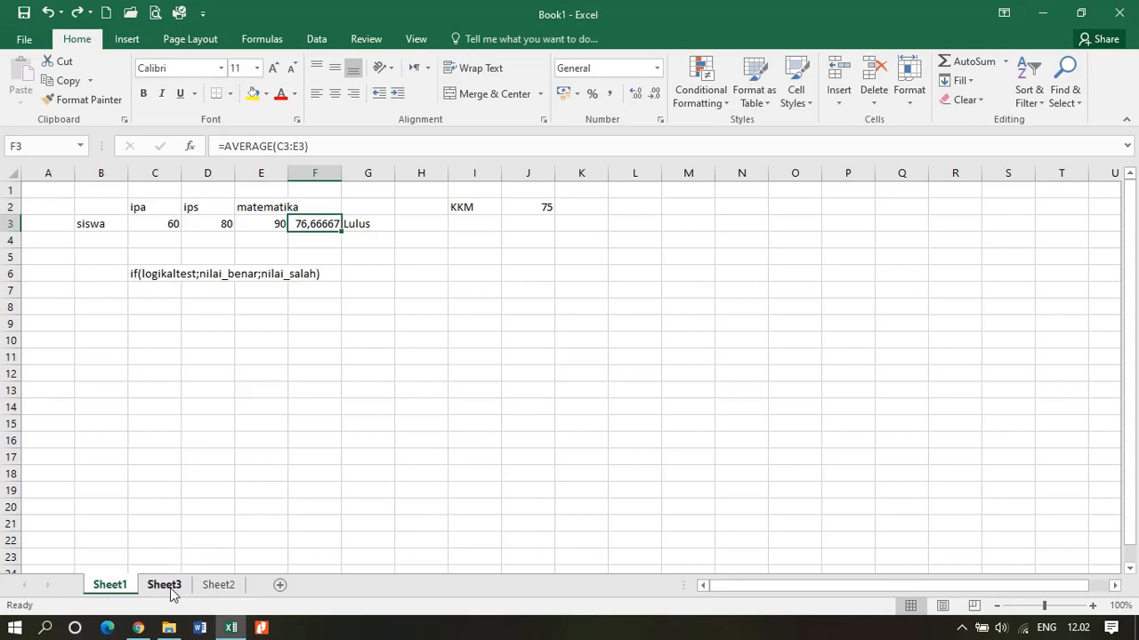
Step: Clear the Angka and Huruf results for all students in G4:H10 on Sheet2
{"action": "left_click", "coordinate": [220, 585]}
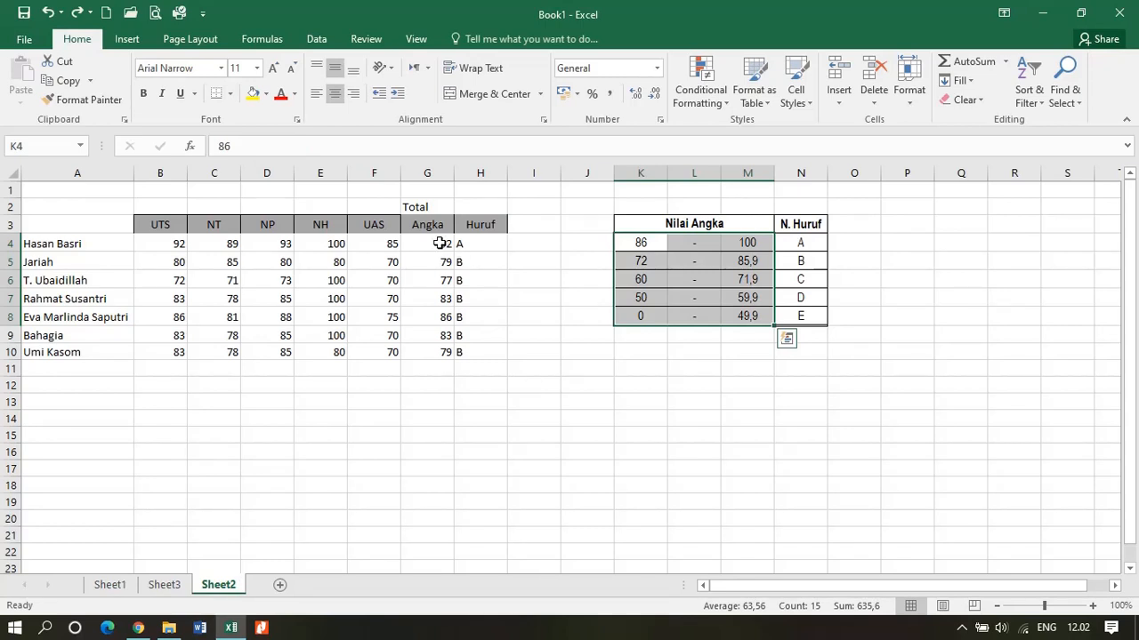
{"action": "left_click_drag", "start_coordinate": [440, 244], "coordinate": [466, 247]}
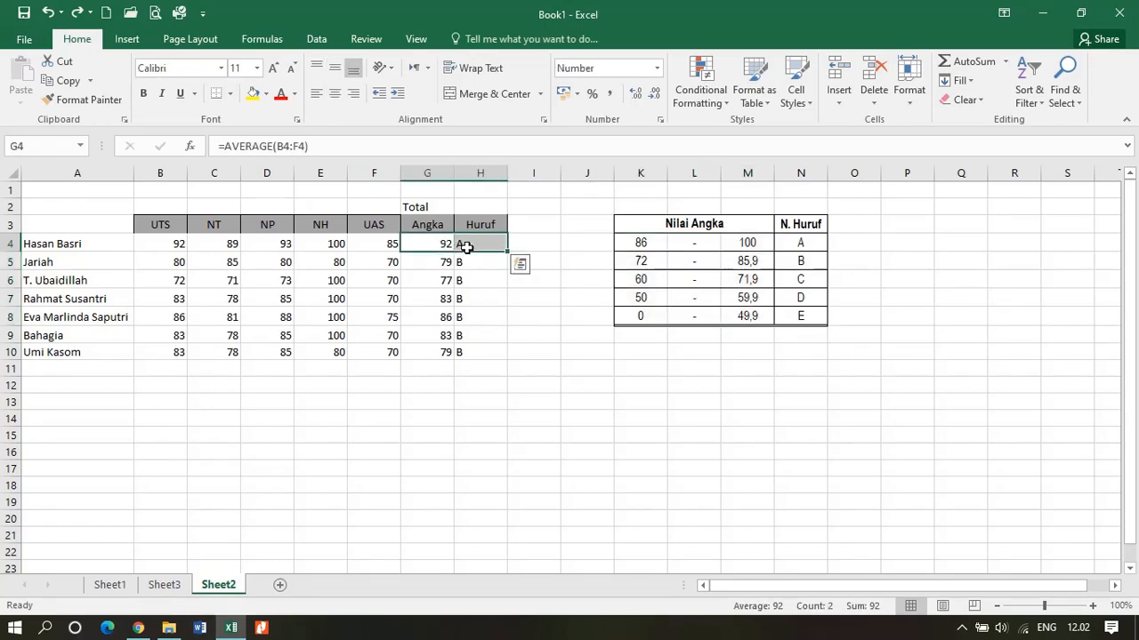
{"action": "key", "text": "shift+Down"}
{"action": "key", "text": "shift+Down"}
{"action": "key", "text": "shift+Down"}
{"action": "key", "text": "shift+Down"}
{"action": "key", "text": "shift+Down"}
{"action": "key", "text": "shift+Down"}
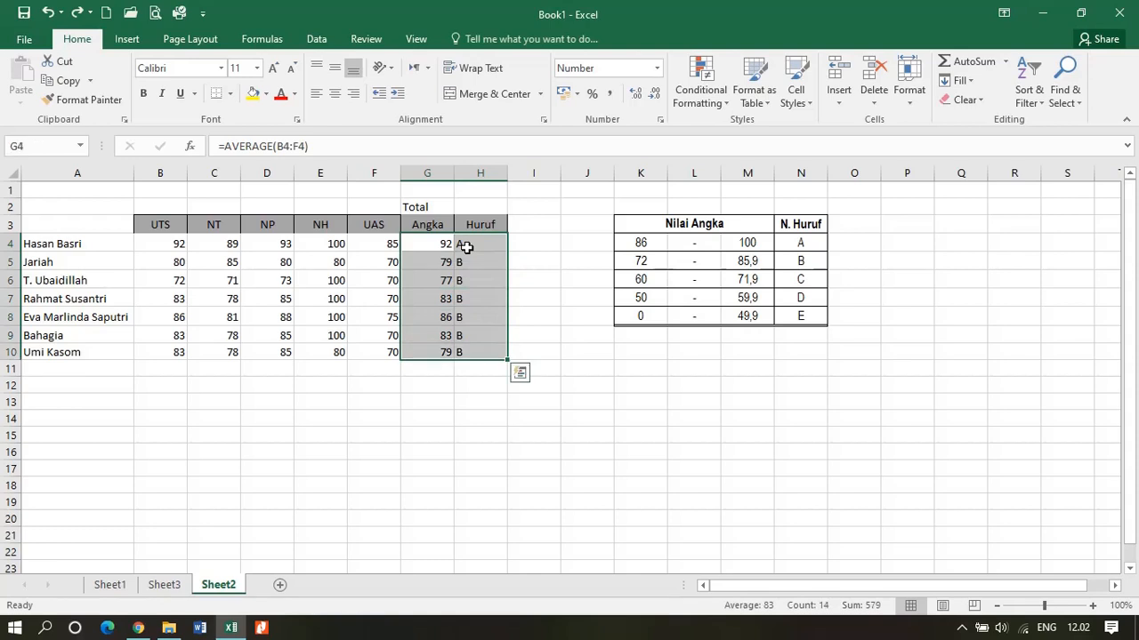
{"action": "key", "text": "Delete"}
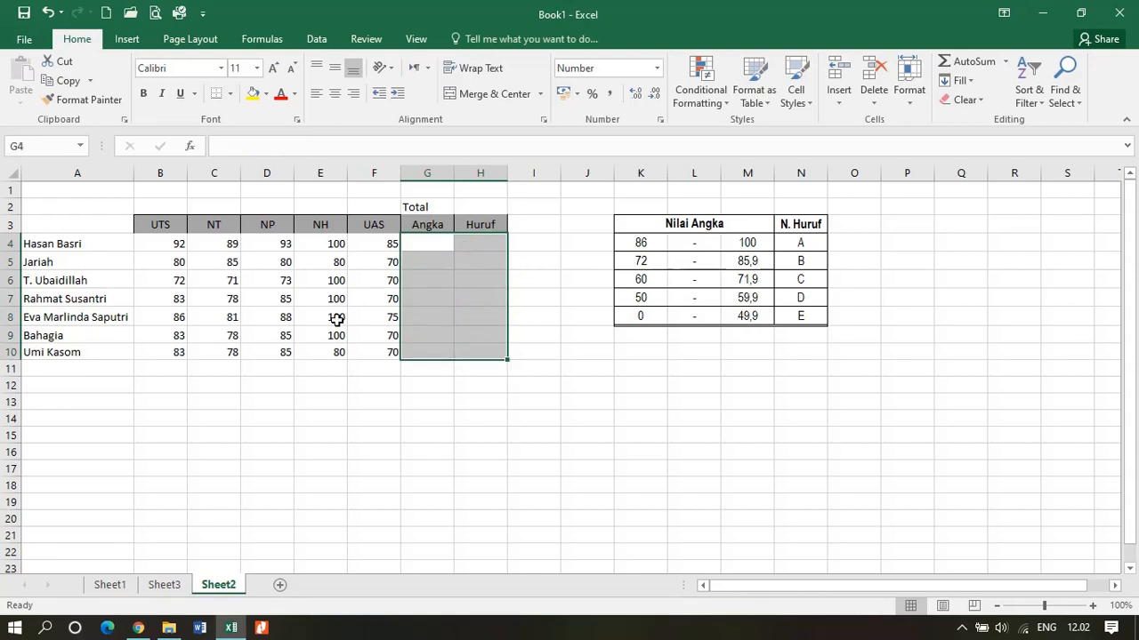
{"action": "left_click", "coordinate": [221, 430]}
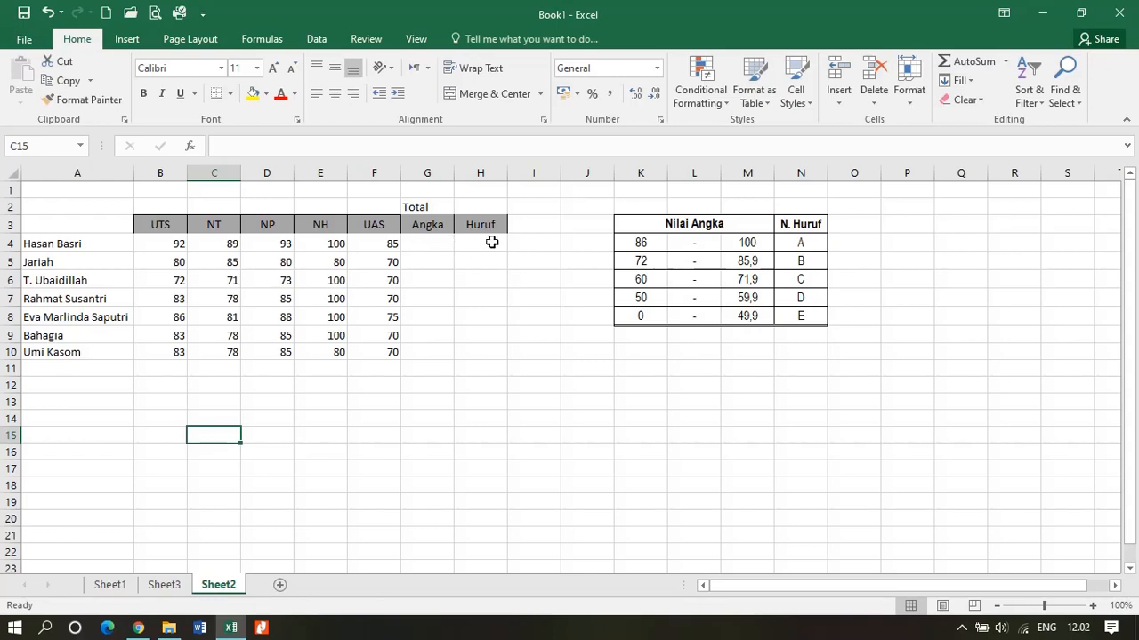
{"action": "left_click", "coordinate": [492, 243]}
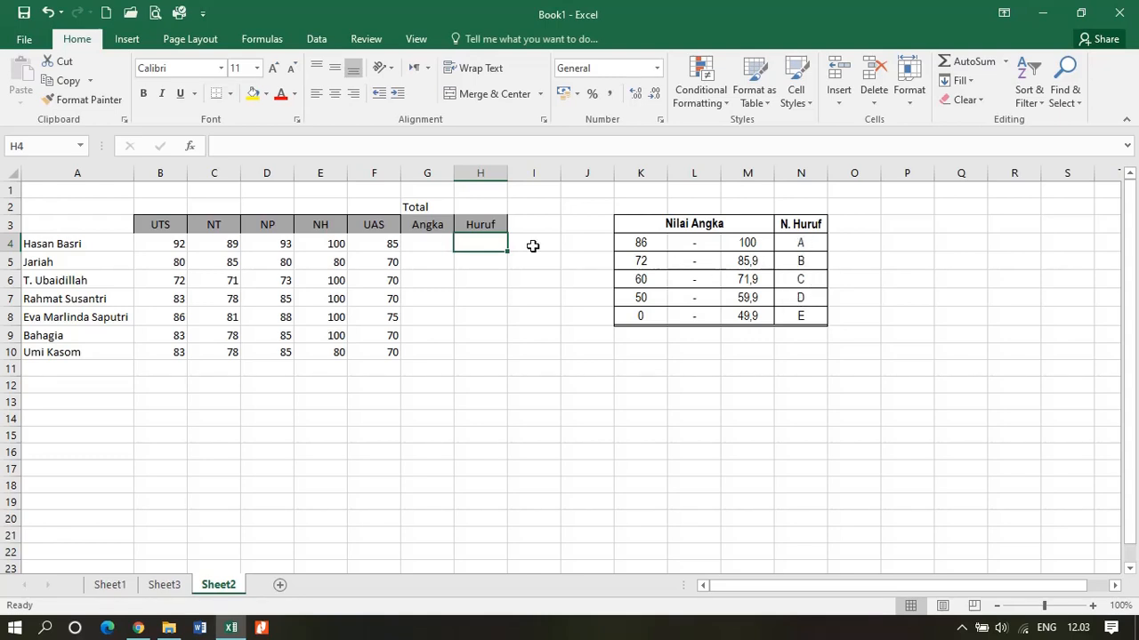
{"action": "left_click", "coordinate": [478, 266]}
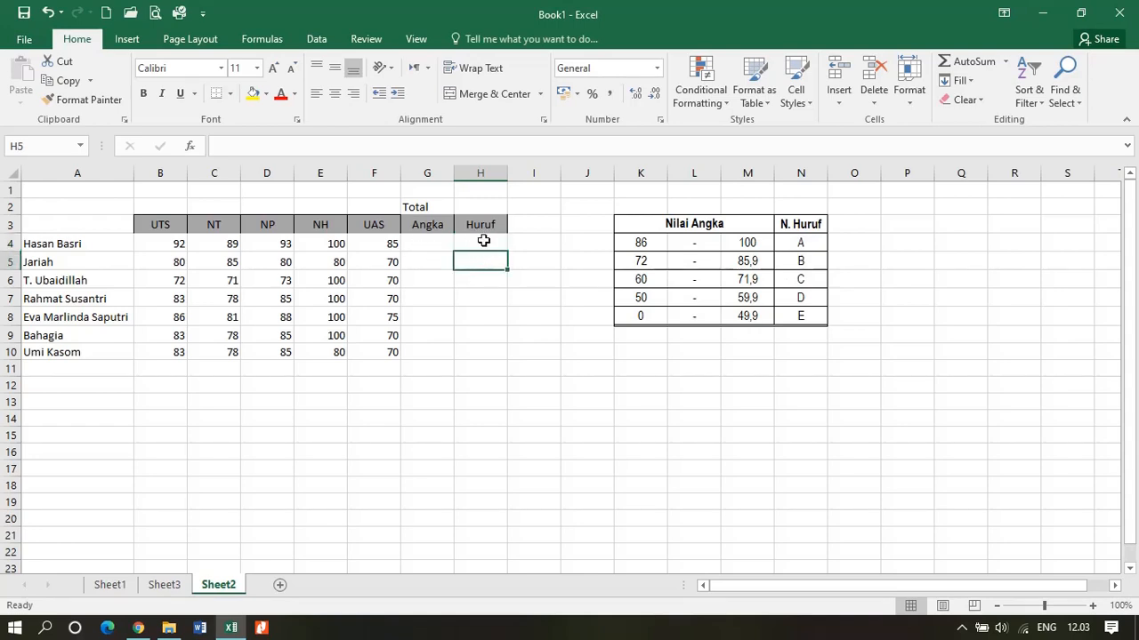
{"action": "left_click", "coordinate": [483, 240]}
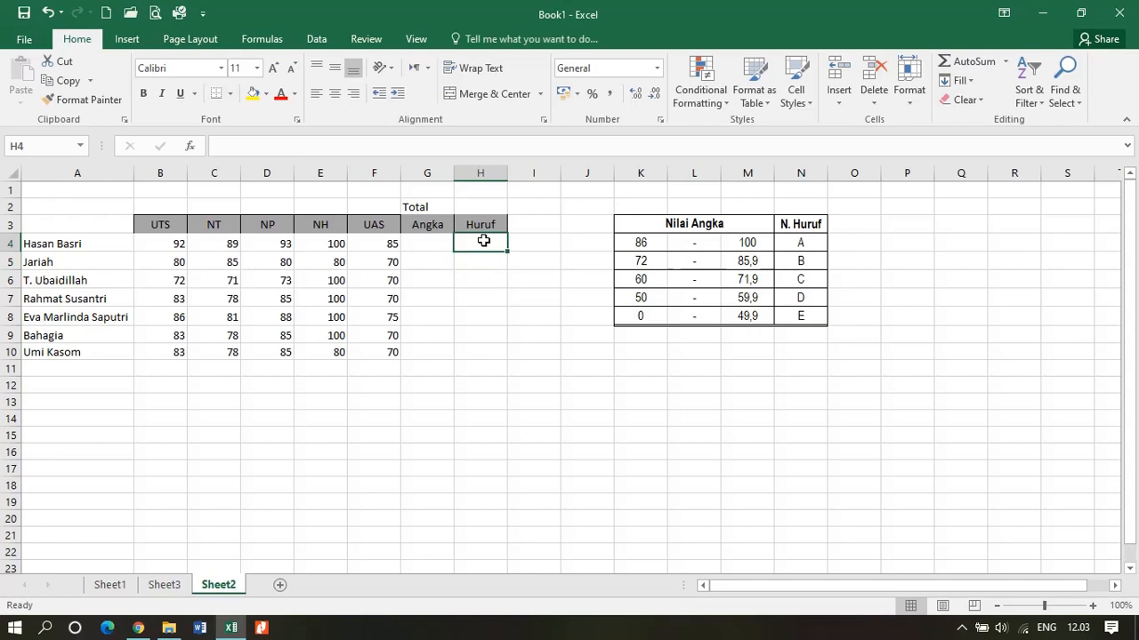
Step: Calculate the first student's Angka score in G4 with an AVERAGE formula over B4:F4
{"action": "left_click", "coordinate": [431, 243]}
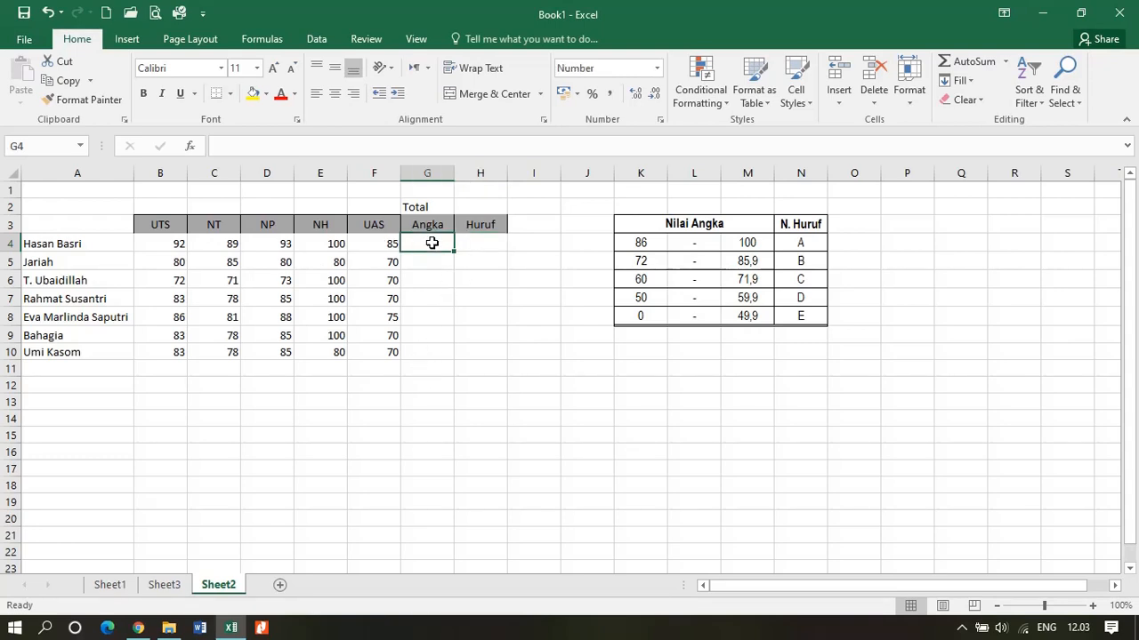
{"action": "type", "text": "="}
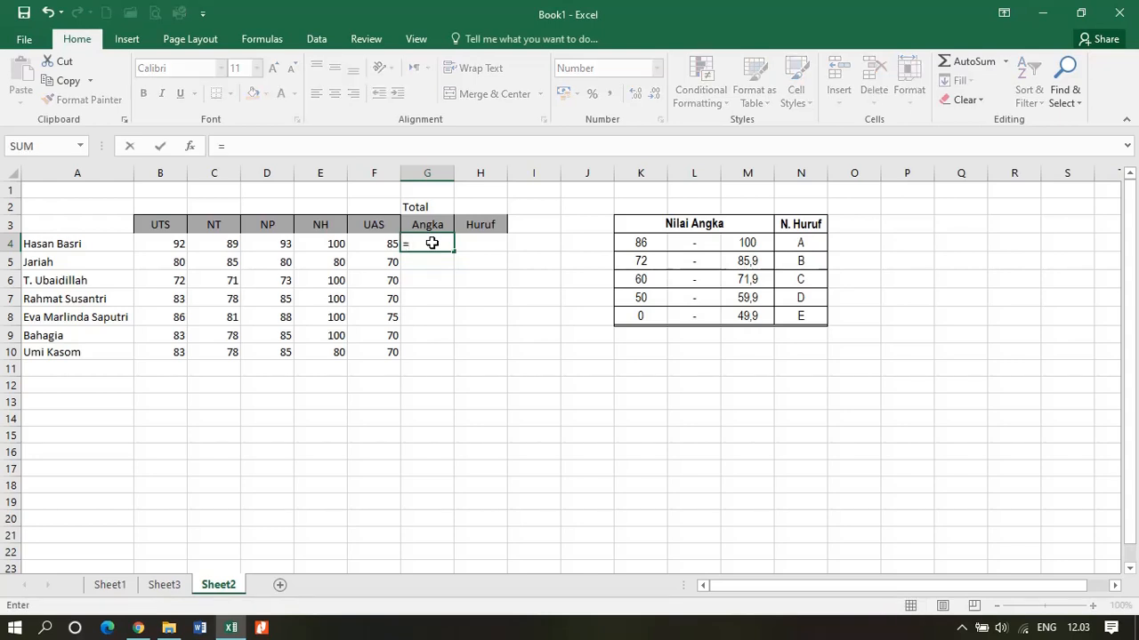
{"action": "type", "text": "avera"}
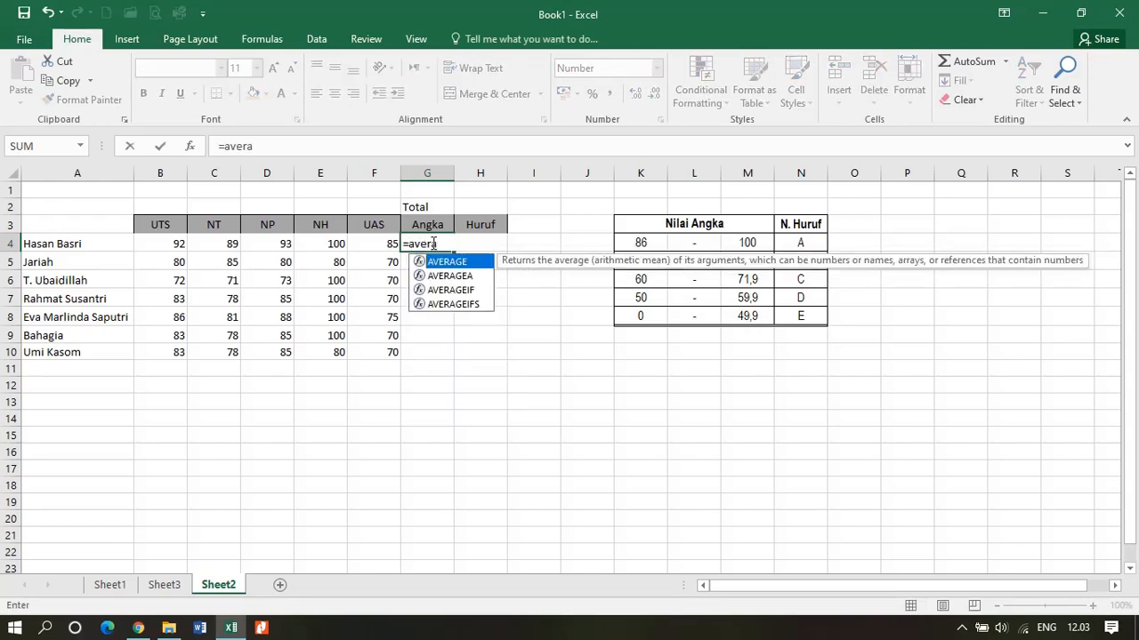
{"action": "key", "text": "Tab"}
{"action": "left_click", "coordinate": [363, 241]}
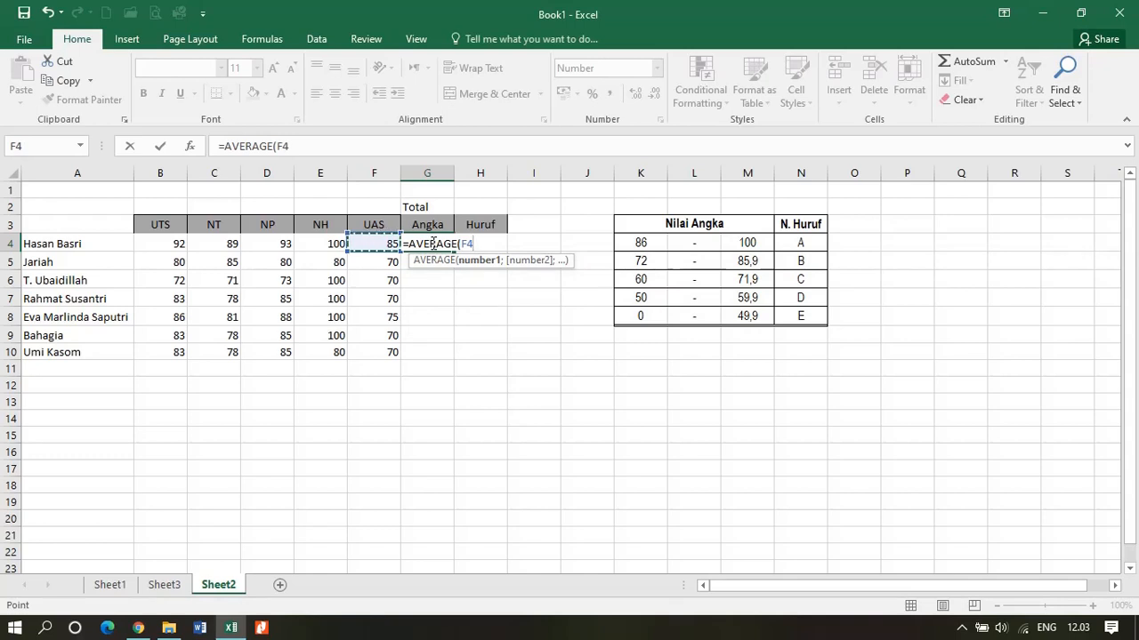
{"action": "left_click_drag", "start_coordinate": [179, 251], "coordinate": [176, 245]}
{"action": "key", "text": "Return"}
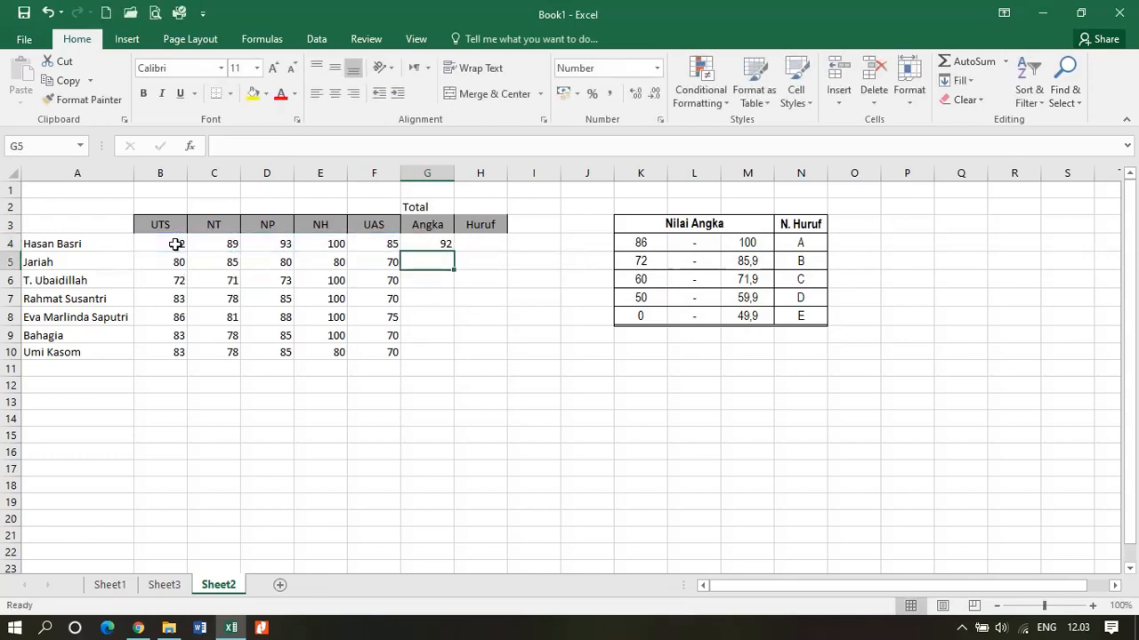
Step: Fill the average formula from G4 down to G10 for the remaining students
{"action": "left_click", "coordinate": [428, 244]}
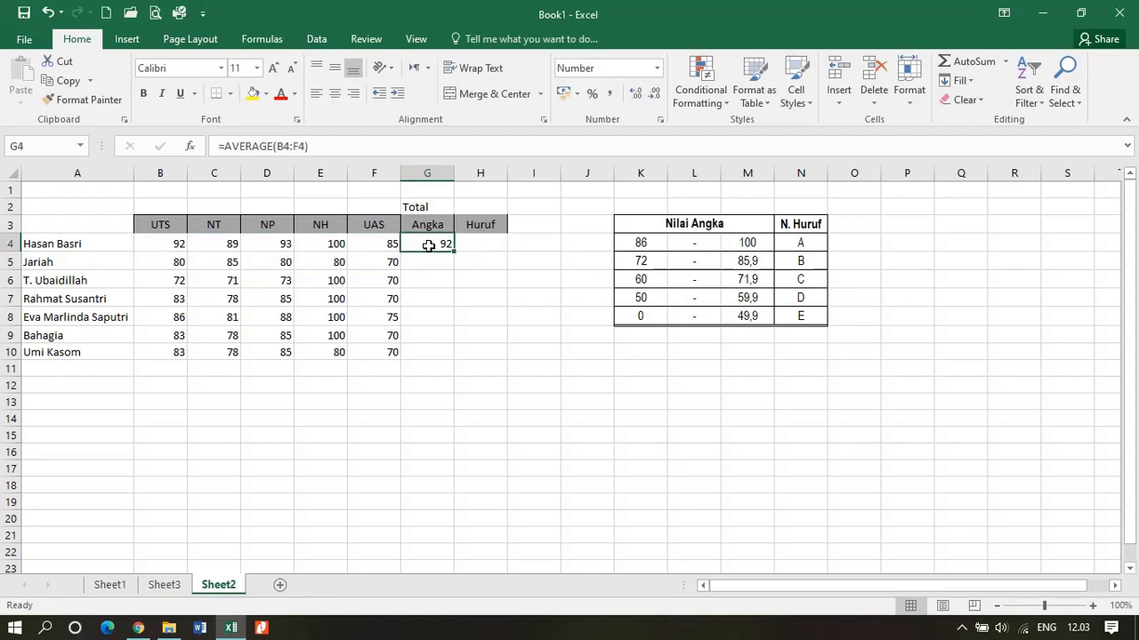
{"action": "left_click_drag", "start_coordinate": [452, 253], "coordinate": [449, 356]}
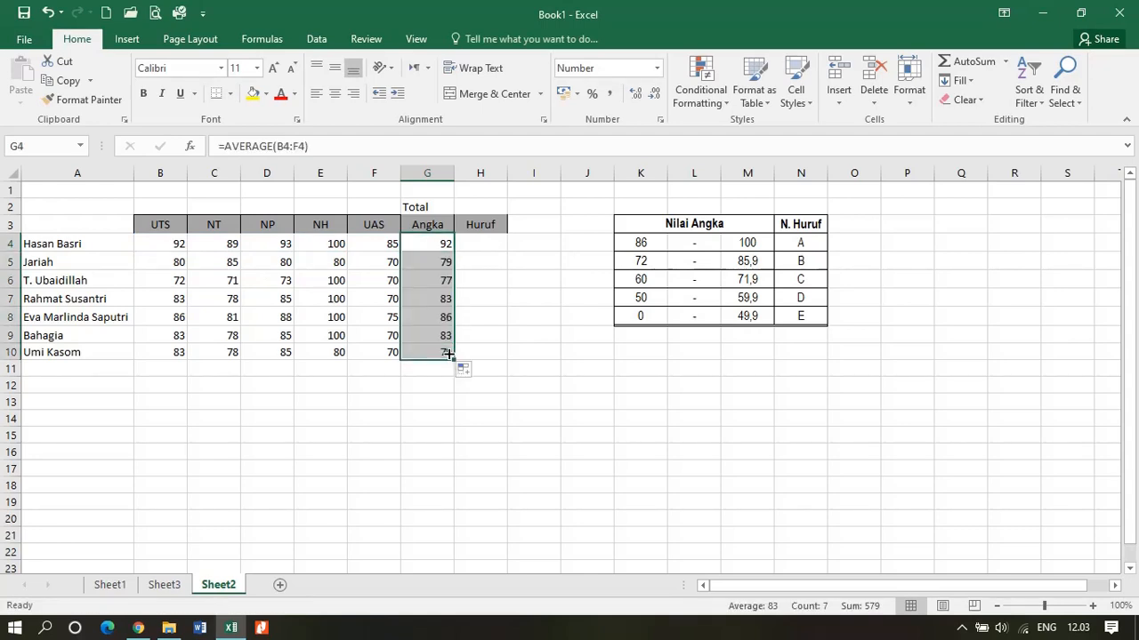
{"action": "left_click", "coordinate": [485, 243]}
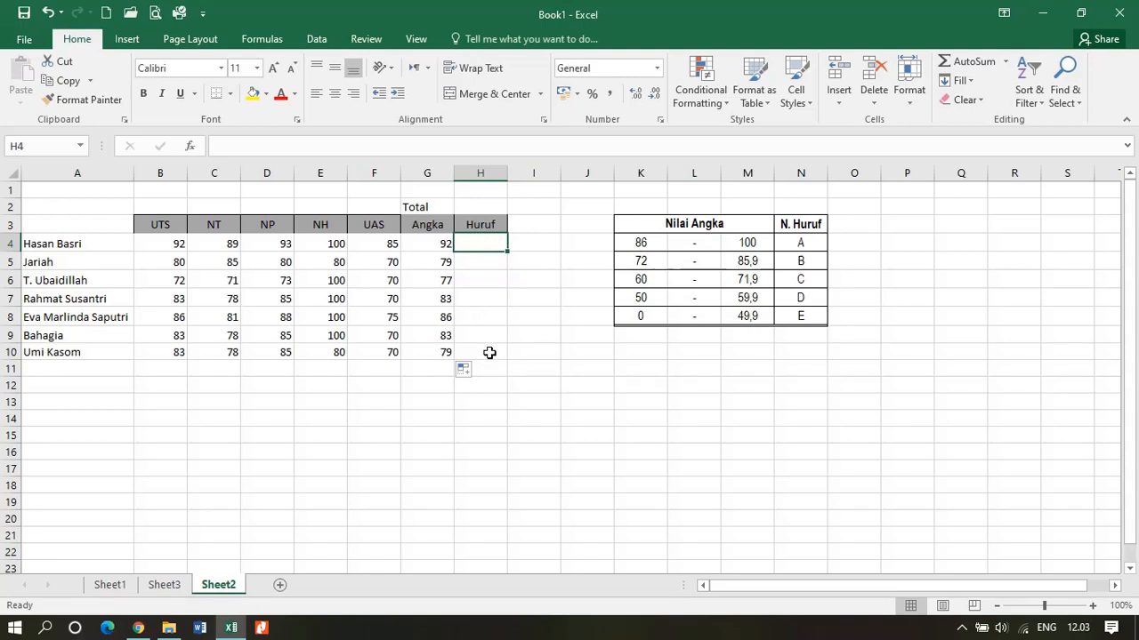
Step: Write the IF syntax as a text note in C14: =if(Logikal_Test;Nilai_Benar;Nilai_Salah)
{"action": "left_click", "coordinate": [211, 419]}
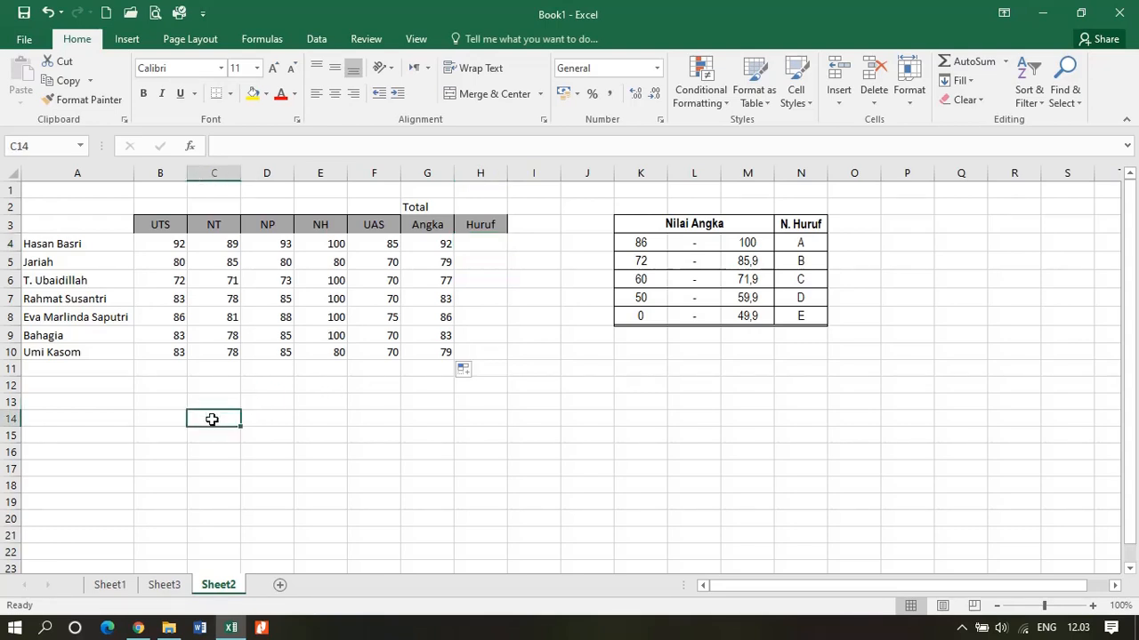
{"action": "type", "text": "i"}
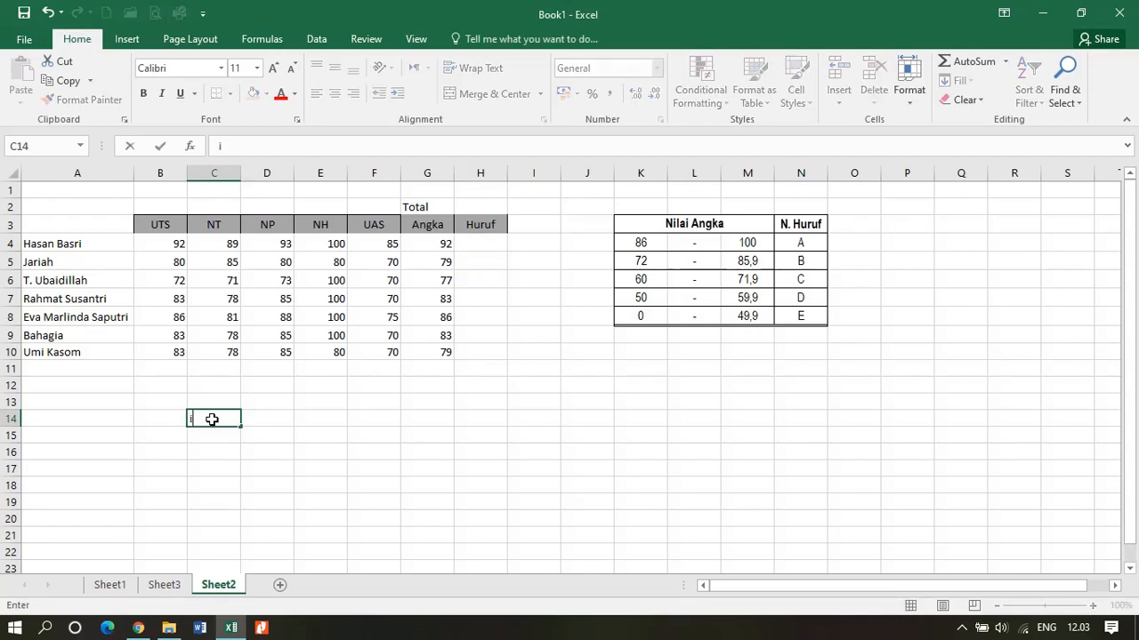
{"action": "key", "text": "BackSpace"}
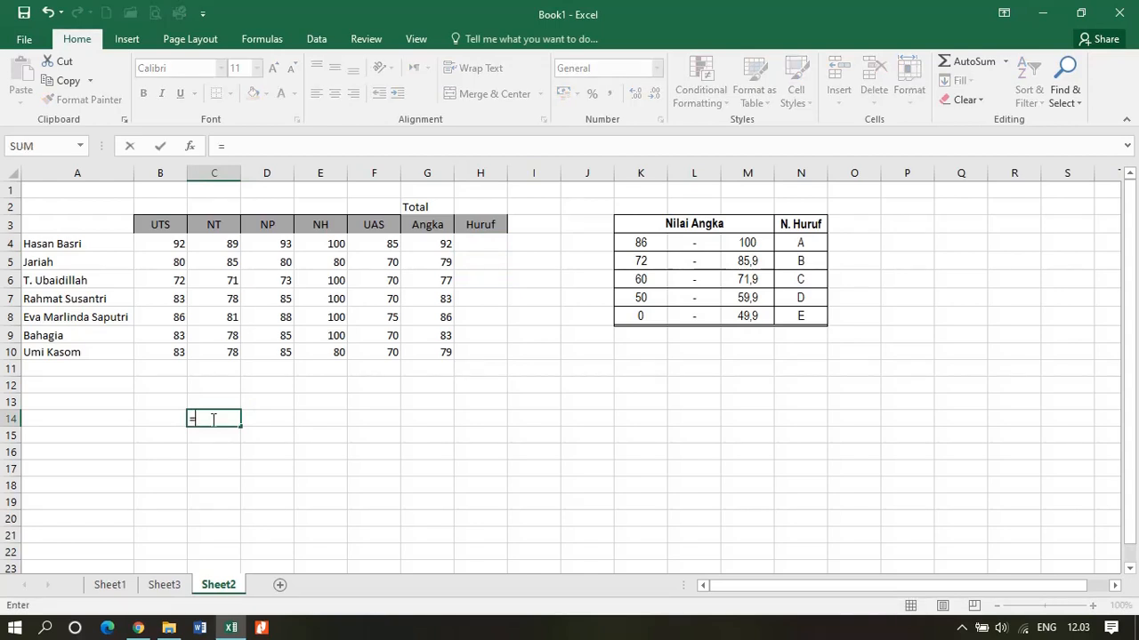
{"action": "type", "text": "'="}
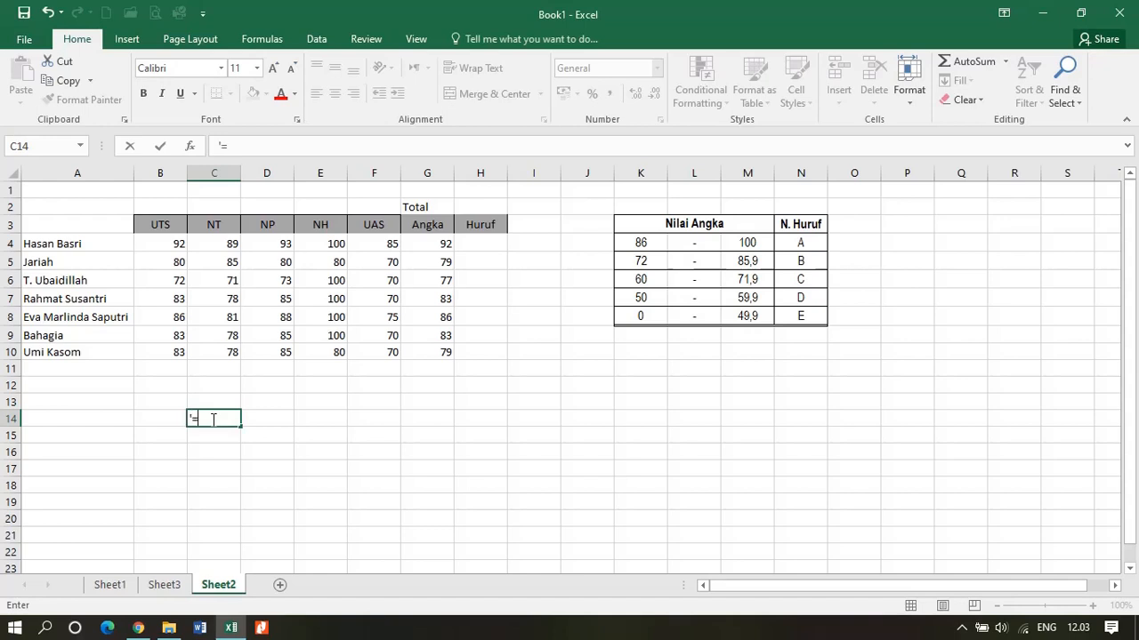
{"action": "type", "text": "if(Logikal"}
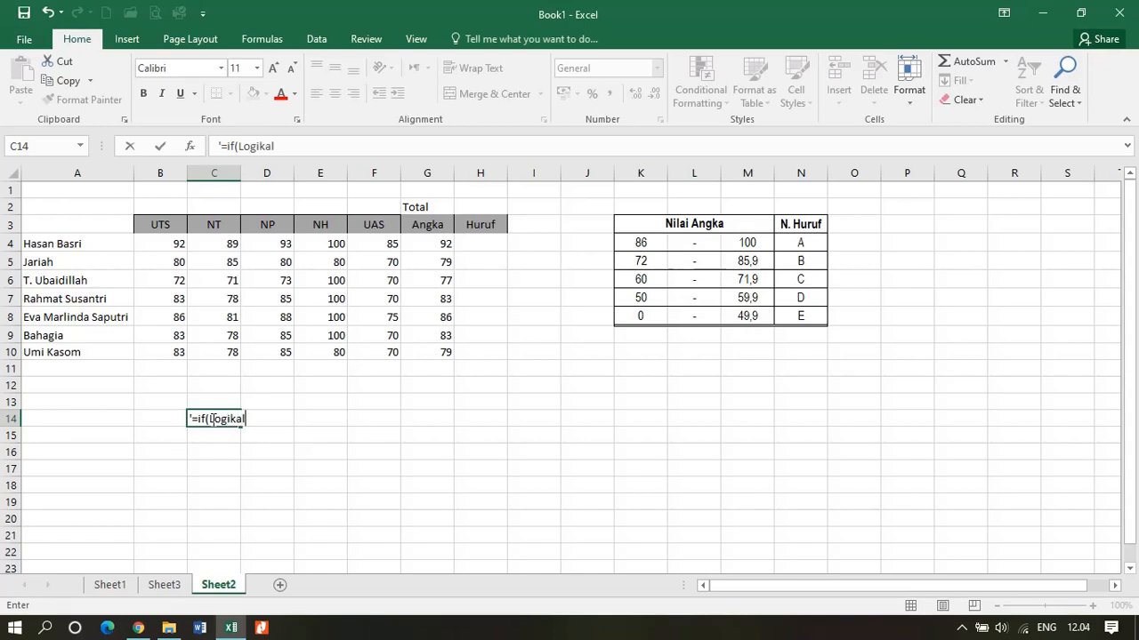
{"action": "type", "text": "_Test;Nilai"}
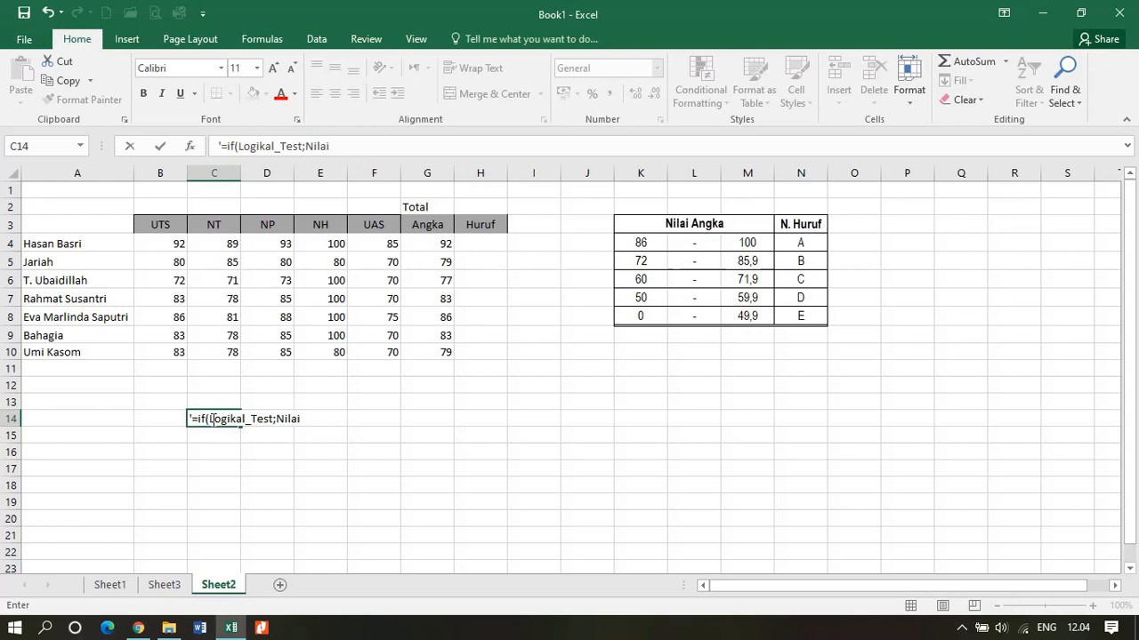
{"action": "type", "text": "_Benar;Nilai_S"}
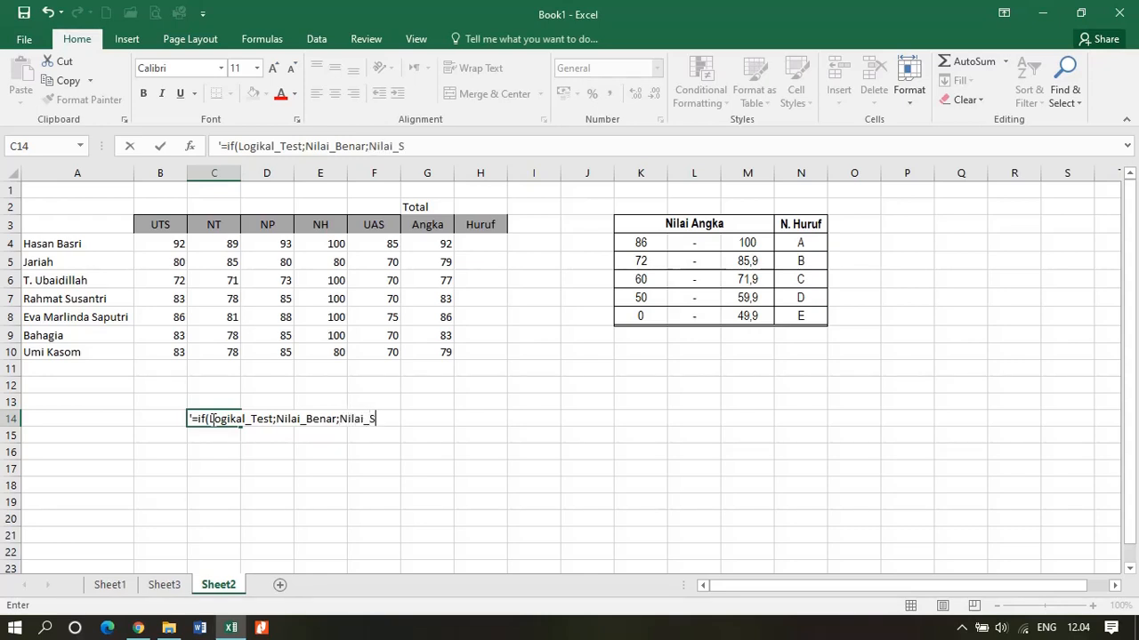
{"action": "type", "text": "alah)"}
{"action": "key", "text": "Return"}
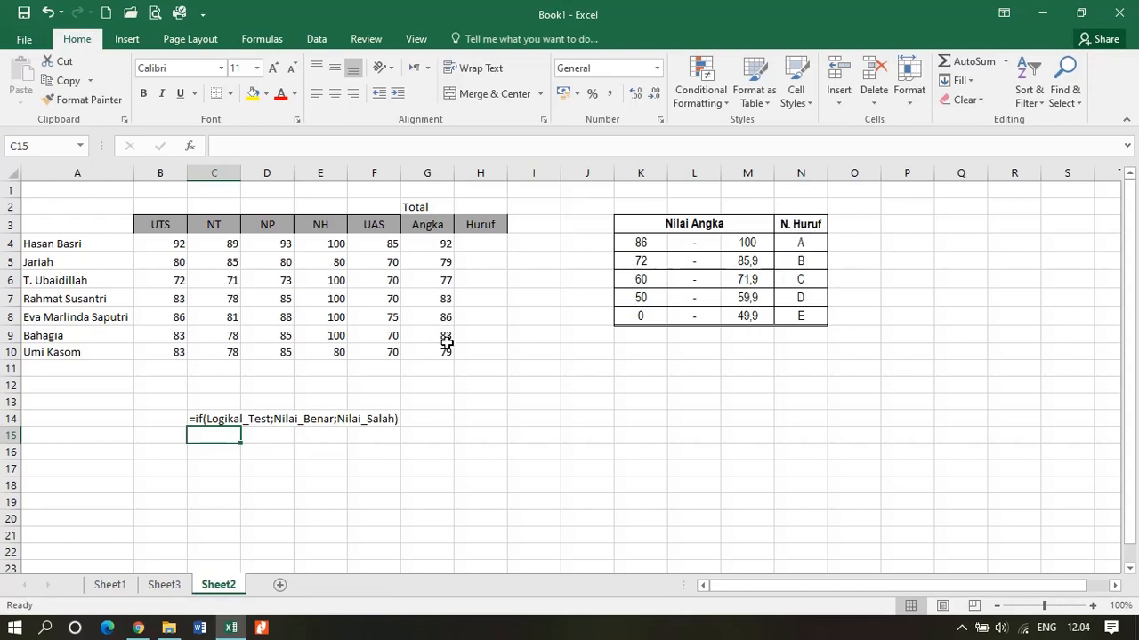
Step: Start an IF formula in H4 for the Huruf grade, with G4>0 as its logical test
{"action": "left_click", "coordinate": [482, 250]}
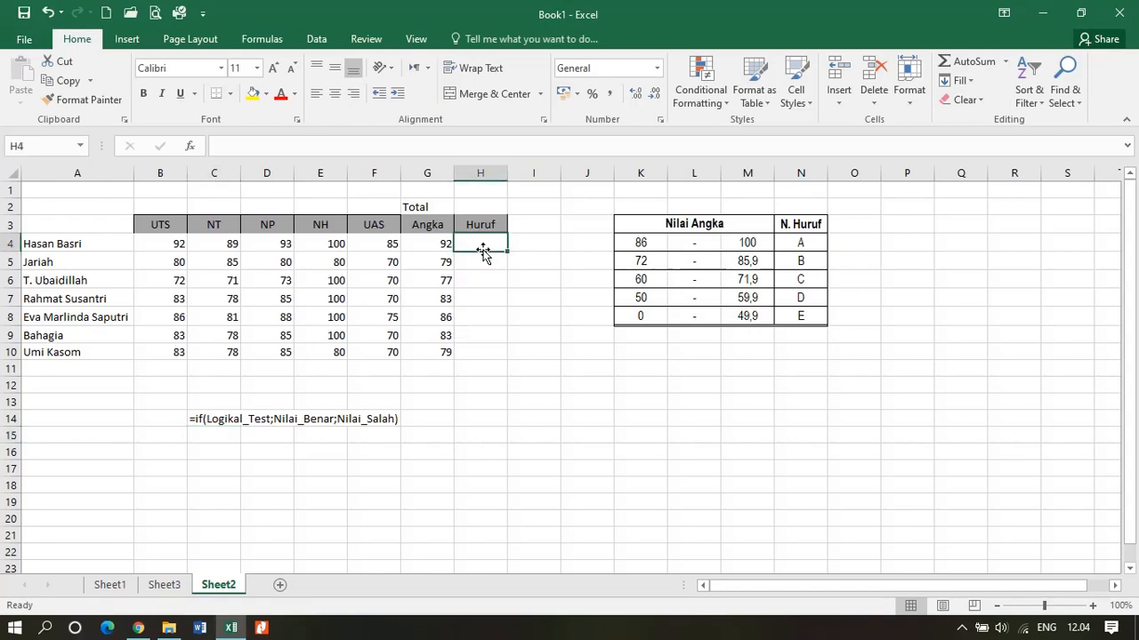
{"action": "type", "text": "="}
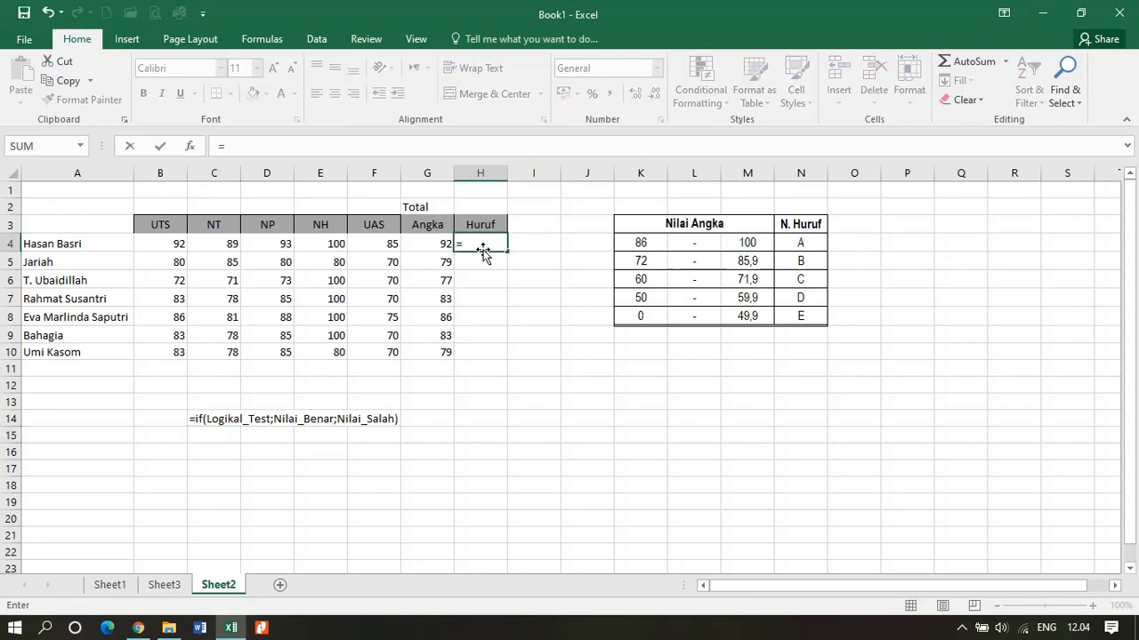
{"action": "type", "text": "if"}
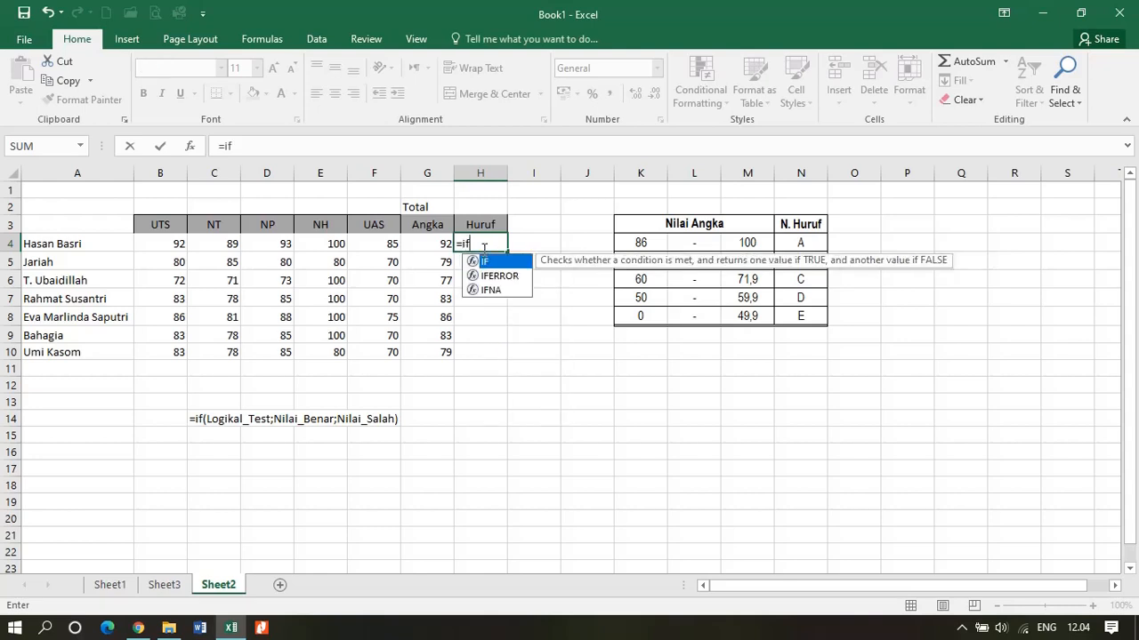
{"action": "type", "text": "("}
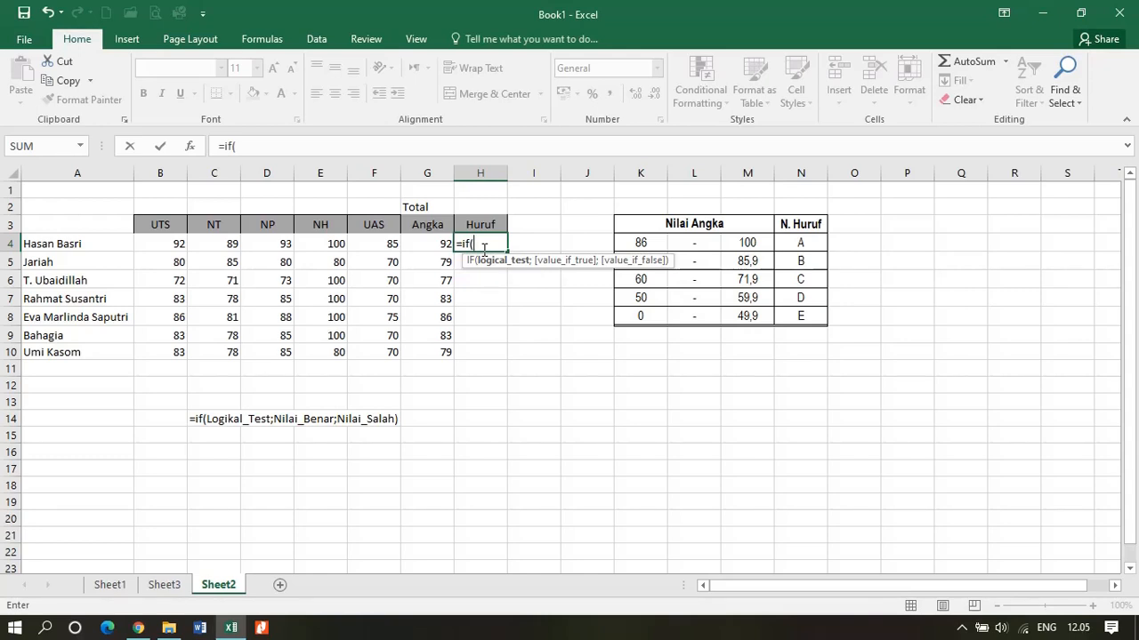
{"action": "left_click", "coordinate": [436, 245]}
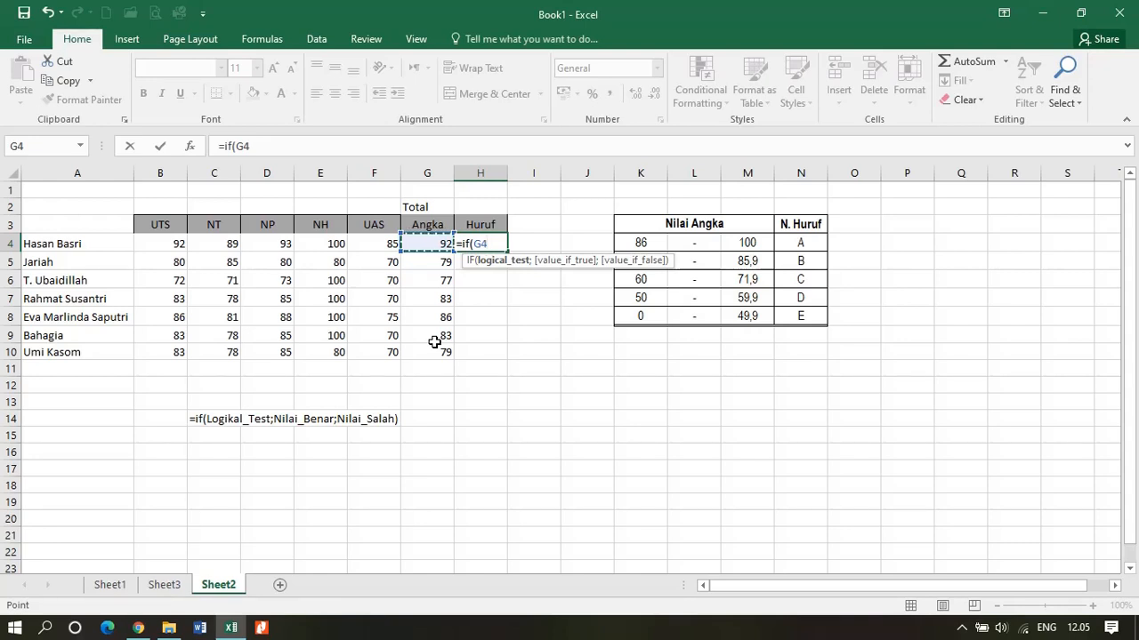
{"action": "type", "text": ">"}
{"action": "type", "text": "0"}
{"action": "type", "text": ";"}
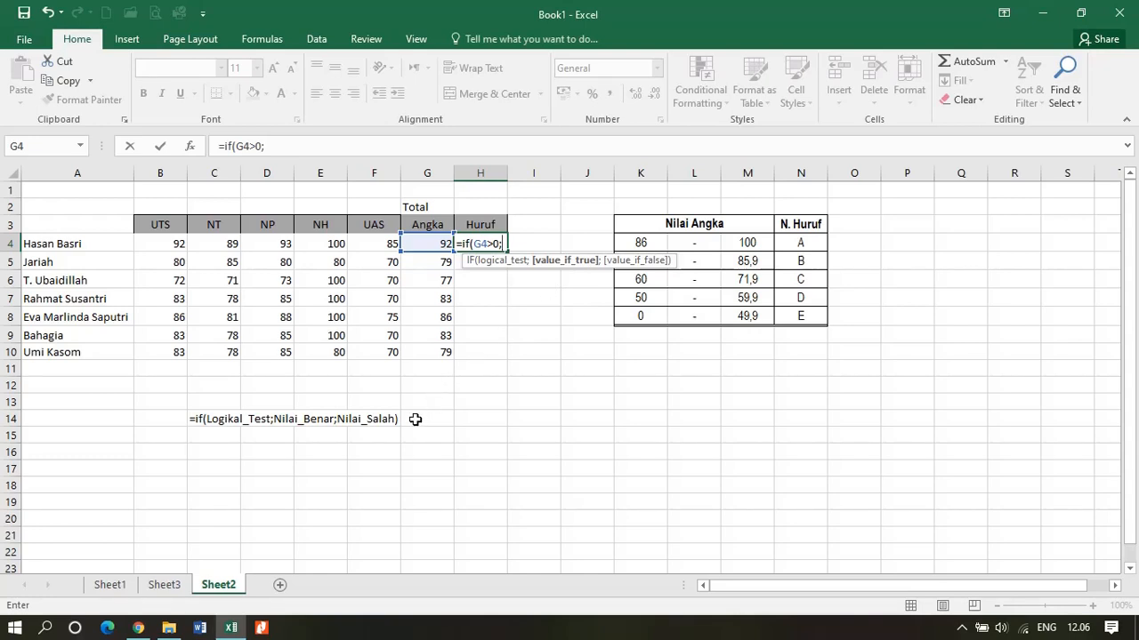
Step: Nest a second IF as the value if true in H4, beginning its logical test with G4<=
{"action": "type", "text": "if"}
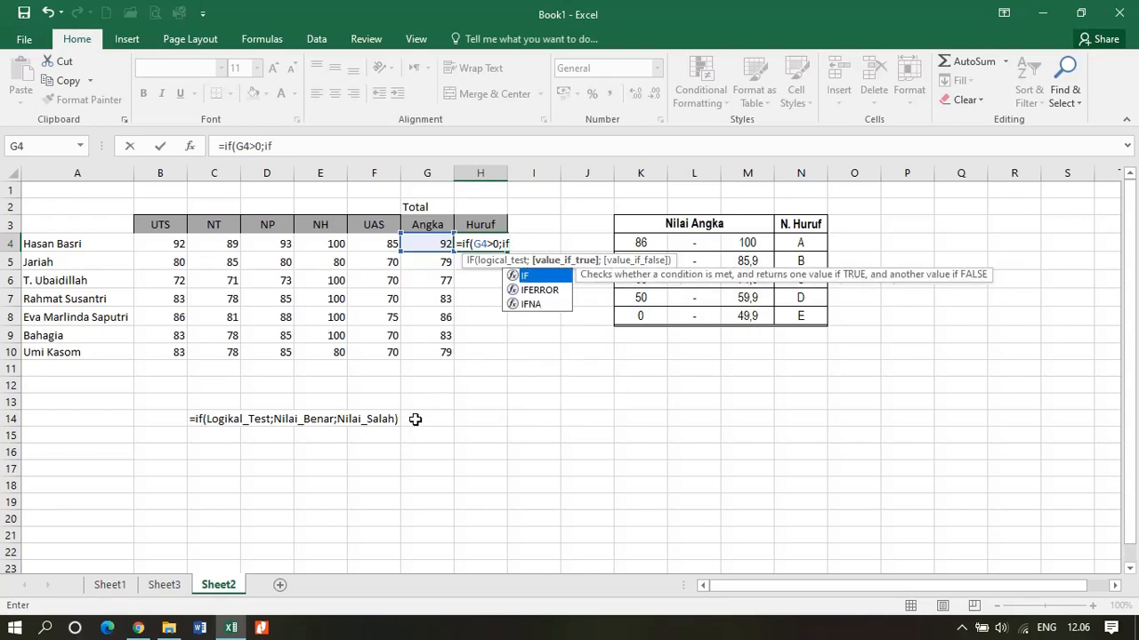
{"action": "key", "text": "Tab"}
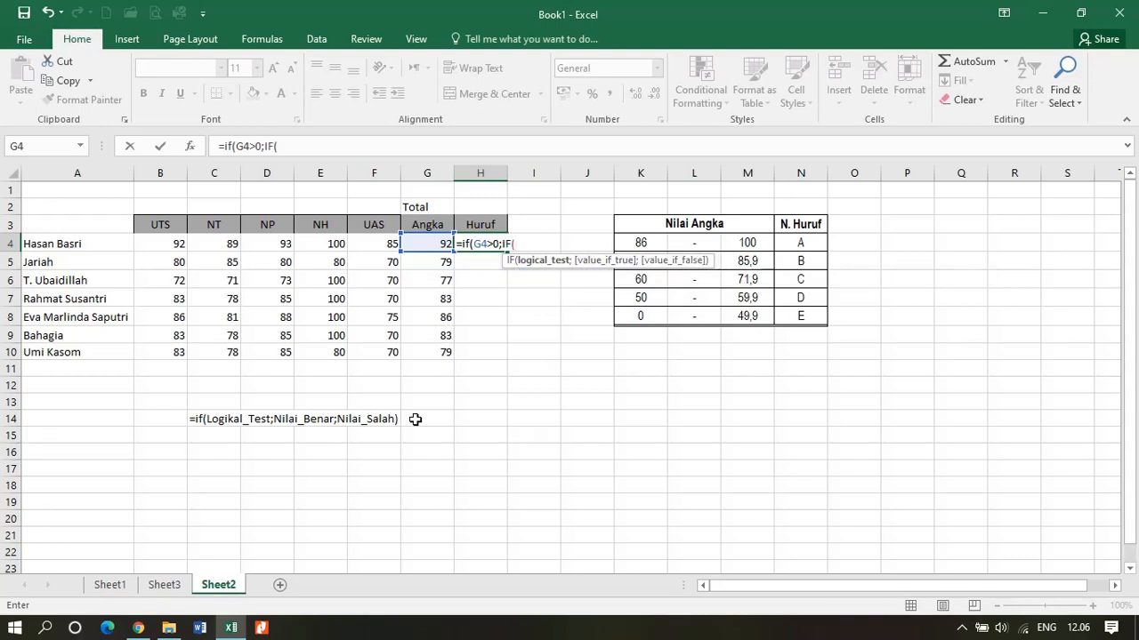
{"action": "left_click", "coordinate": [432, 243]}
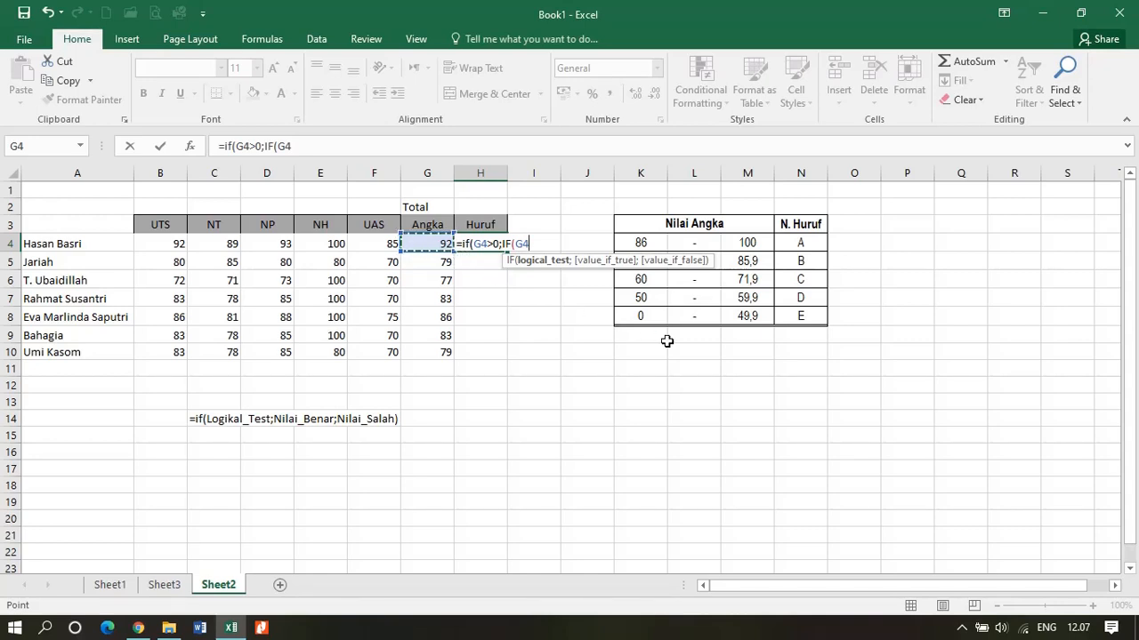
{"action": "type", "text": "<"}
{"action": "type", "text": "="}
{"action": "type", "text": "49"}
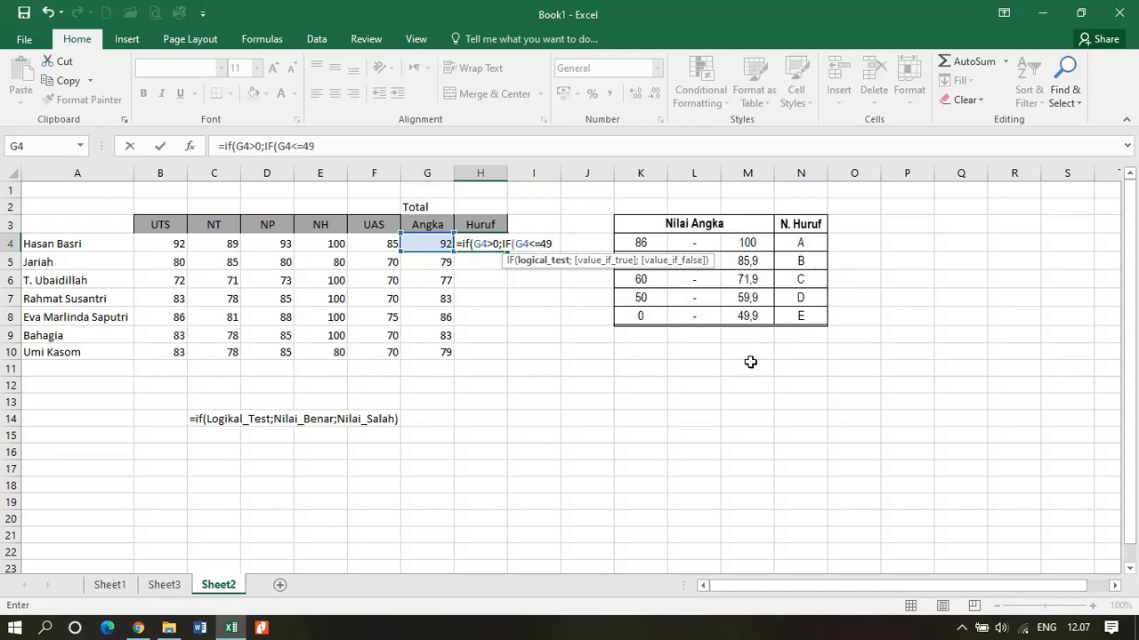
{"action": "type", "text": ",9"}
{"action": "key", "text": "BackSpace"}
{"action": "key", "text": "BackSpace"}
{"action": "key", "text": "BackSpace"}
{"action": "key", "text": "BackSpace"}
Step: Complete the nested test with the absolute reference $M$8 and set $N$8 as its value if true
{"action": "left_click", "coordinate": [753, 315]}
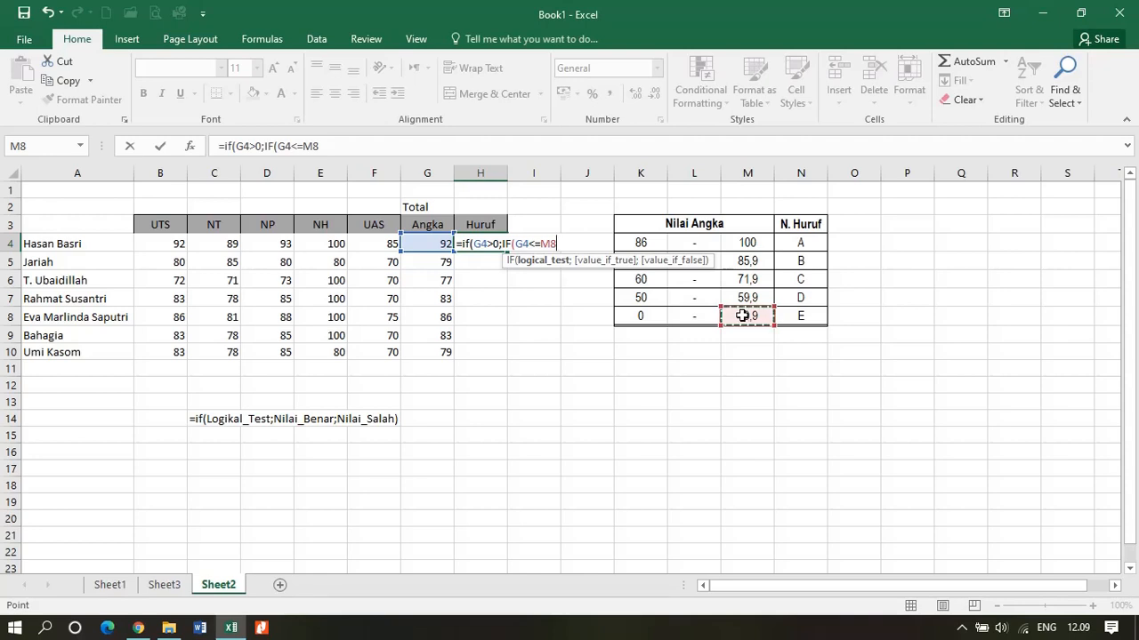
{"action": "key", "text": "F4"}
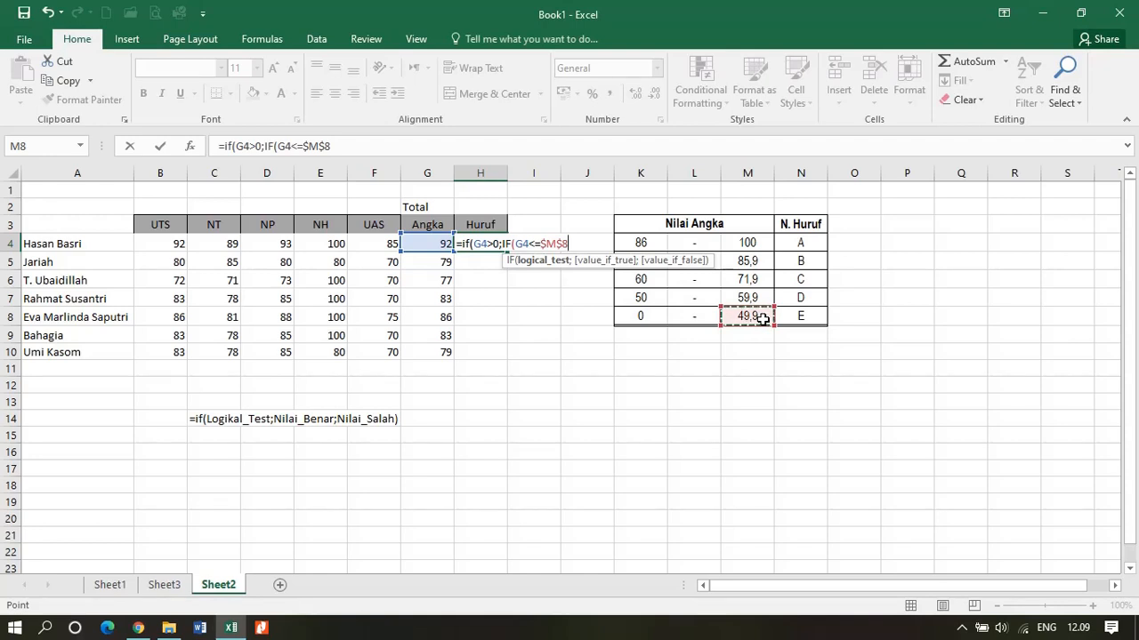
{"action": "type", "text": ";"}
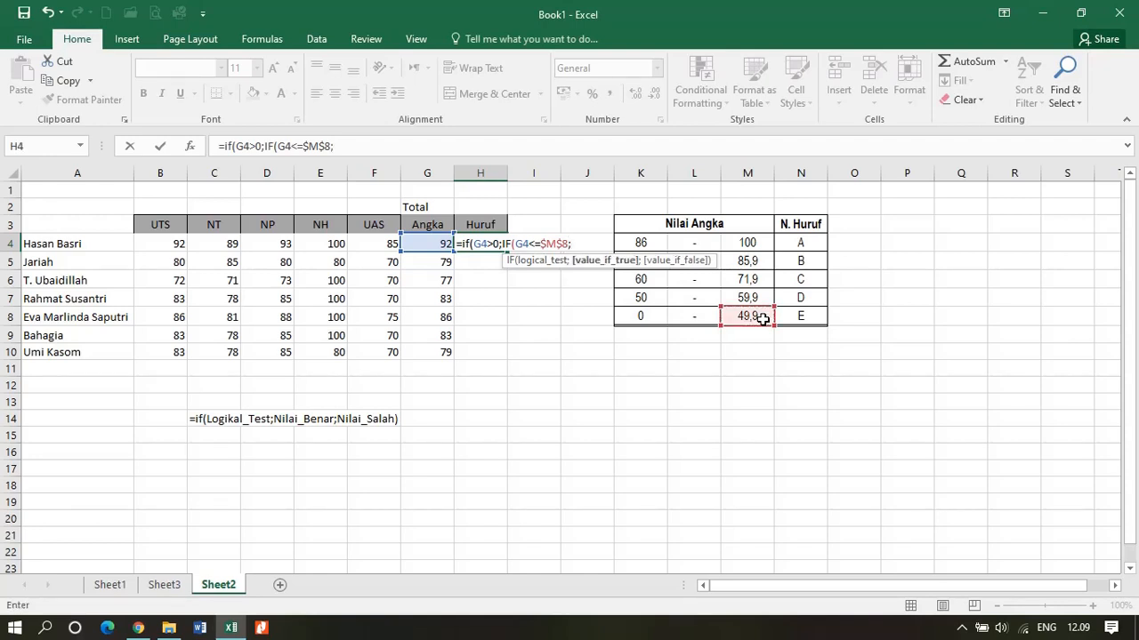
{"action": "left_click", "coordinate": [811, 317]}
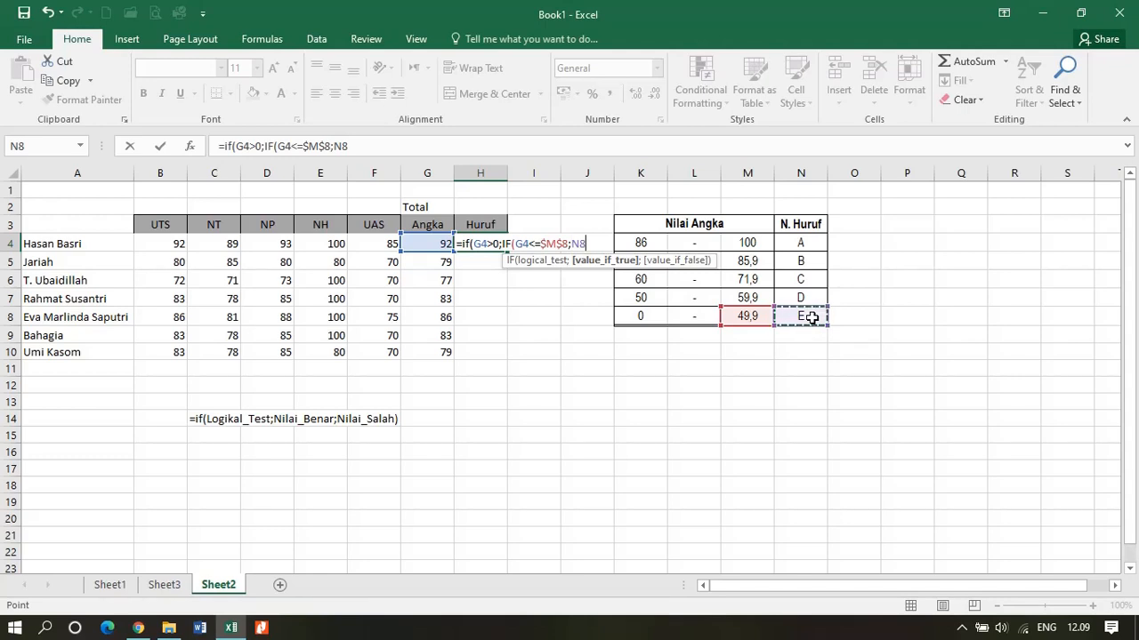
{"action": "key", "text": "F4"}
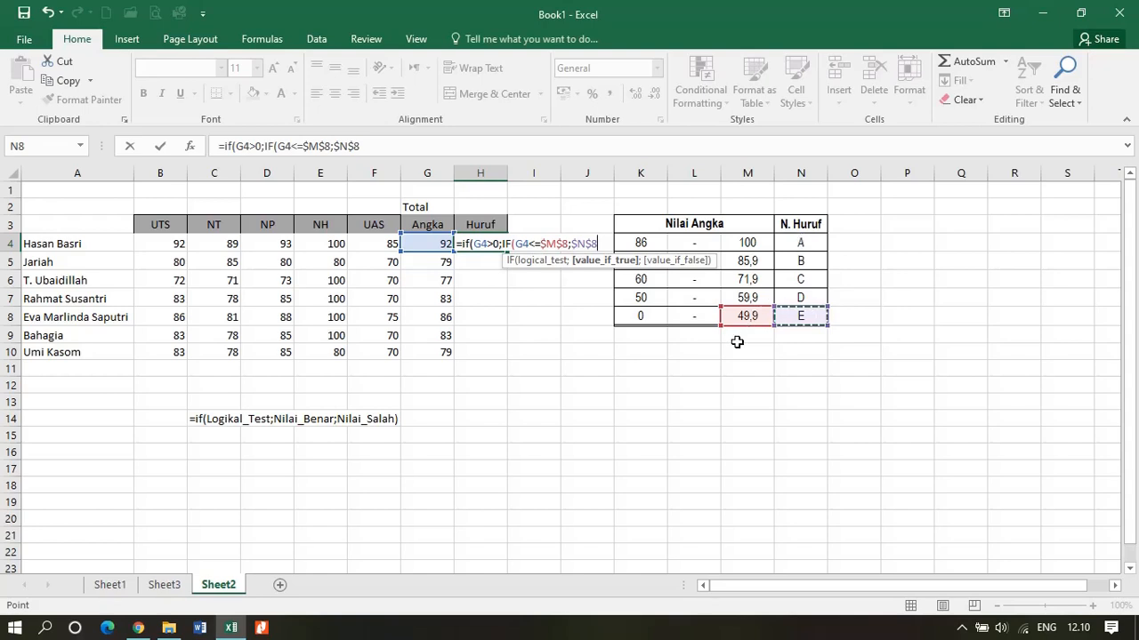
Step: Nest another IF as the value if false, testing G4<=$M$7 and returning $N$7 if true
{"action": "type", "text": ";"}
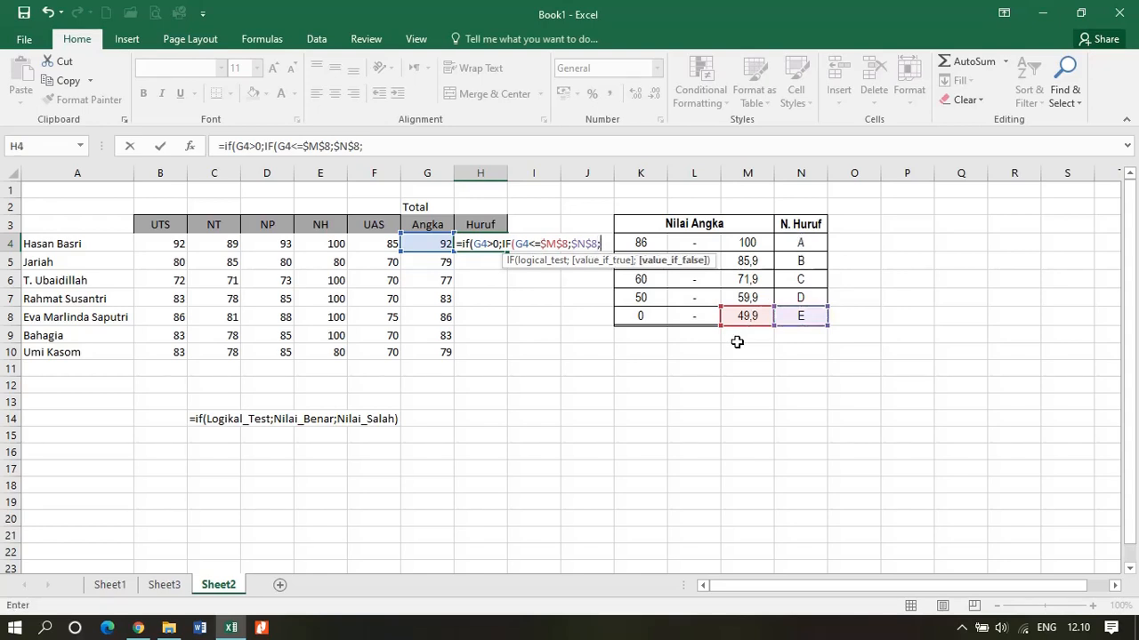
{"action": "type", "text": "if"}
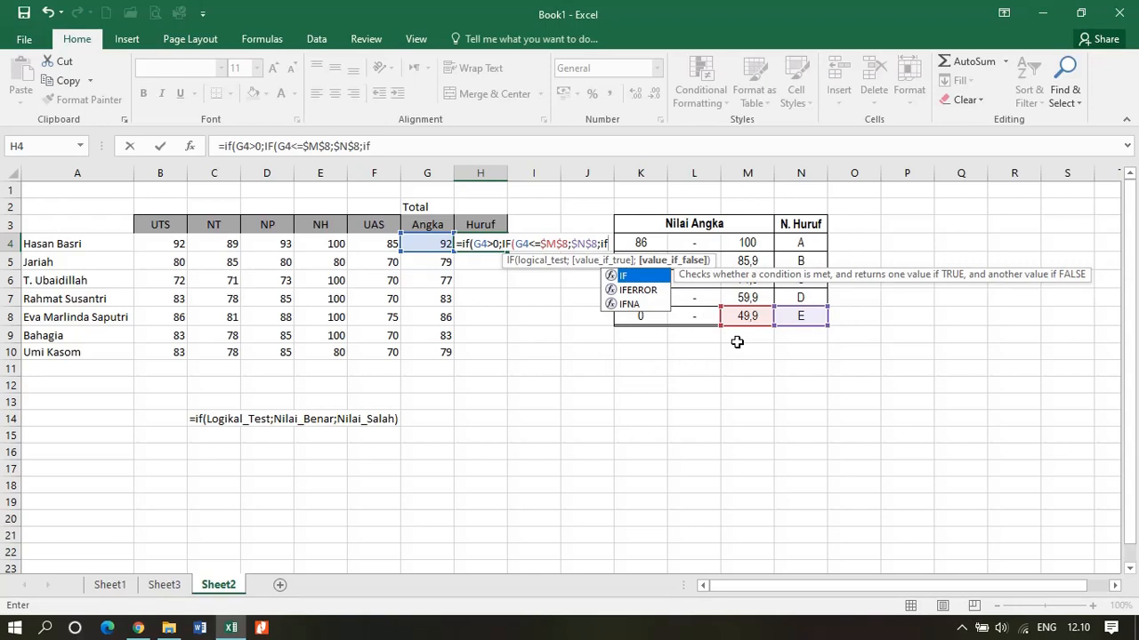
{"action": "key", "text": "Tab"}
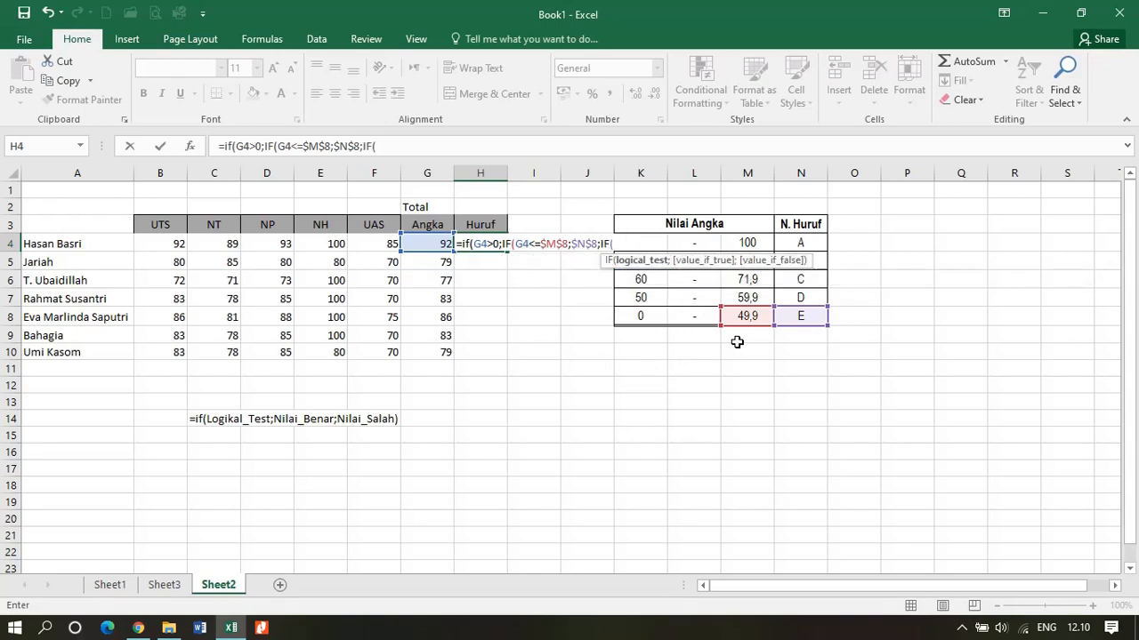
{"action": "left_click", "coordinate": [419, 243]}
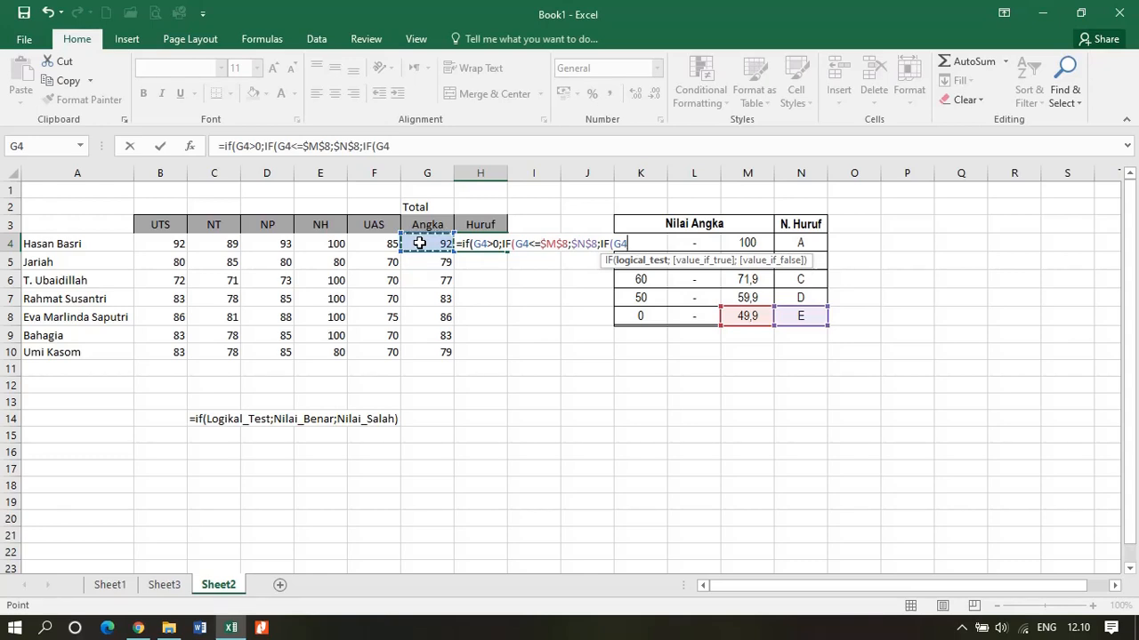
{"action": "type", "text": "<="}
{"action": "left_click", "coordinate": [750, 297]}
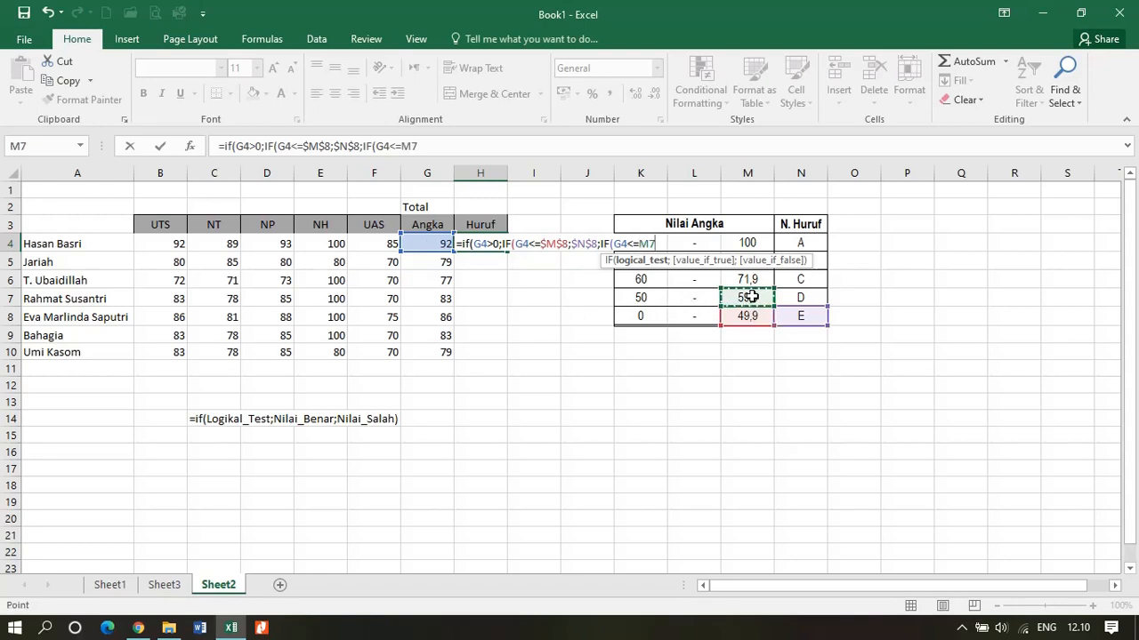
{"action": "key", "text": "F4"}
{"action": "type", "text": ";"}
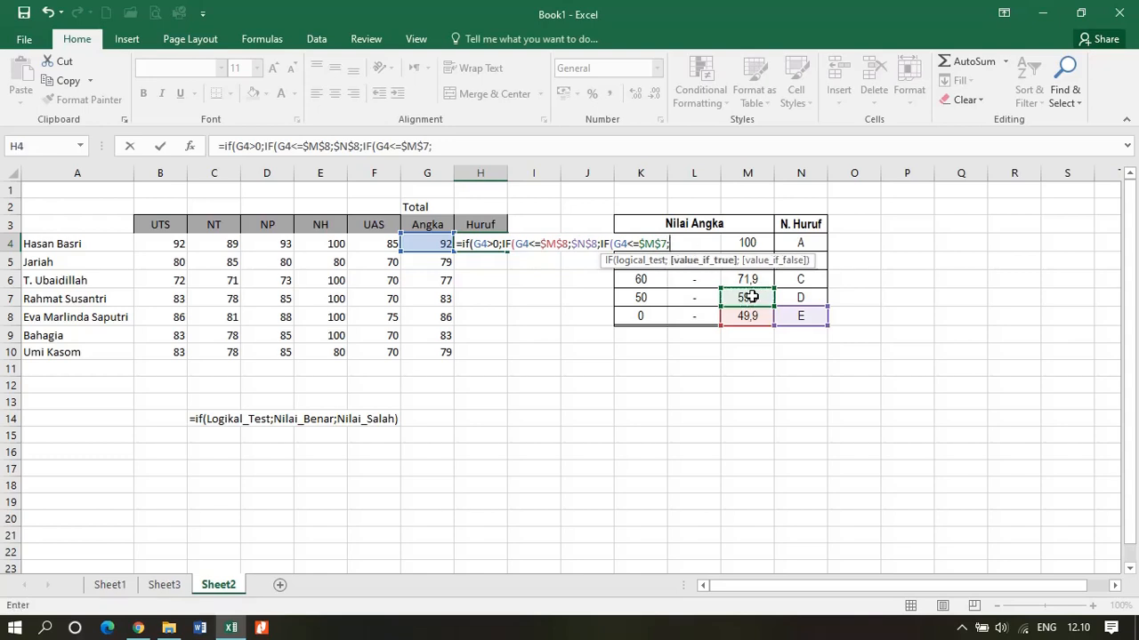
{"action": "left_click", "coordinate": [807, 298]}
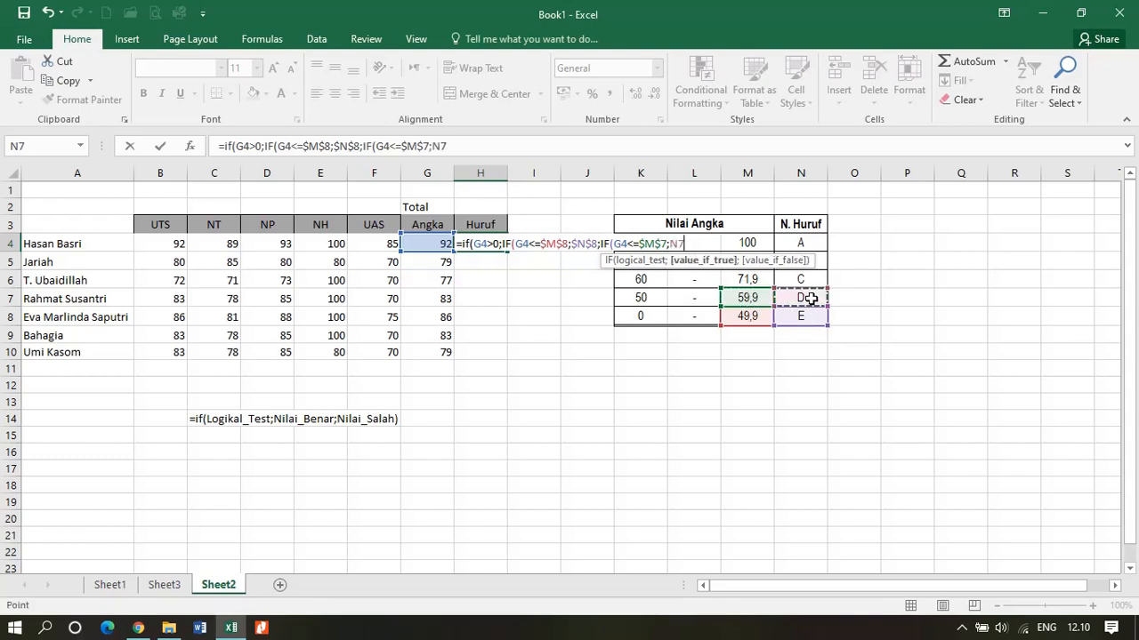
{"action": "key", "text": "F4"}
Step: Add a further nested IF as the value if false, testing G4<=$M$6 and returning $N$6 if true
{"action": "type", "text": ";if"}
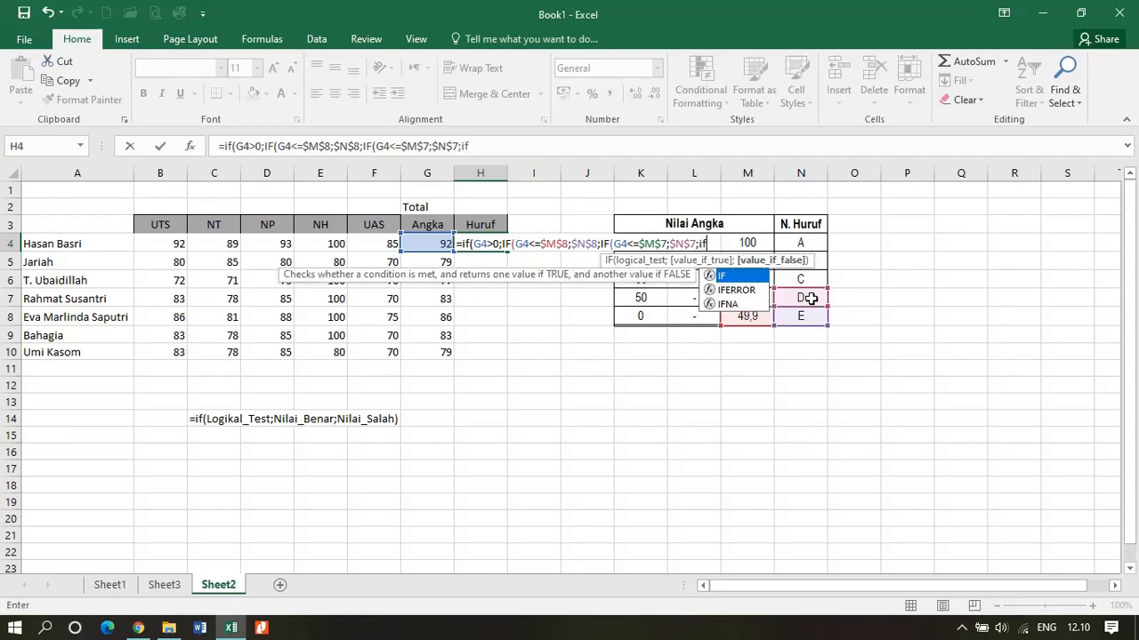
{"action": "type", "text": "("}
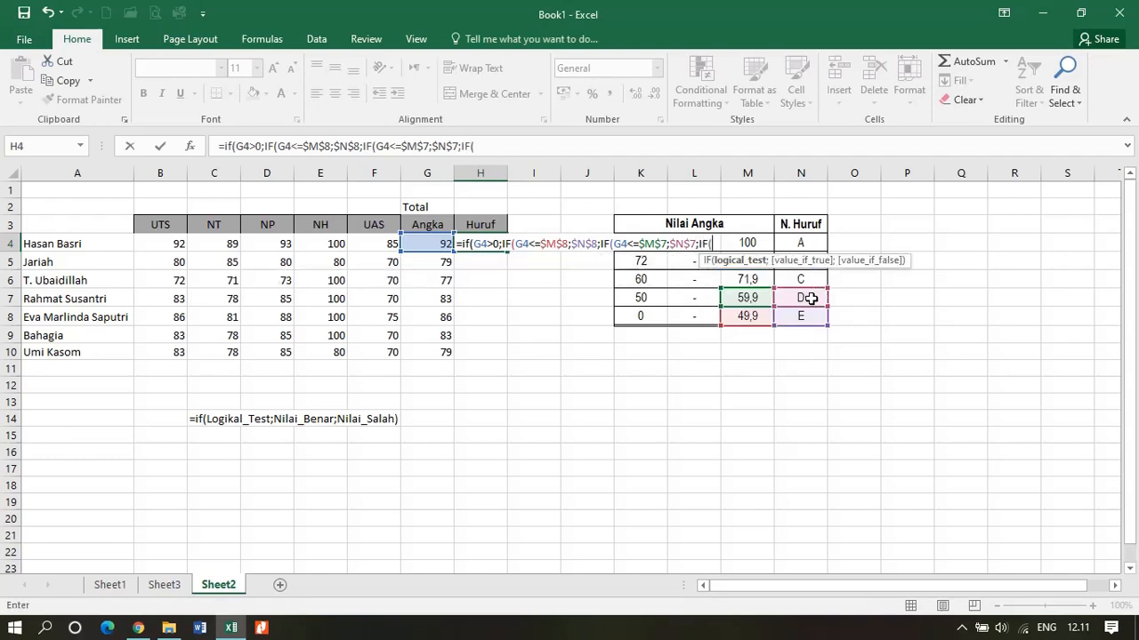
{"action": "left_click", "coordinate": [433, 244]}
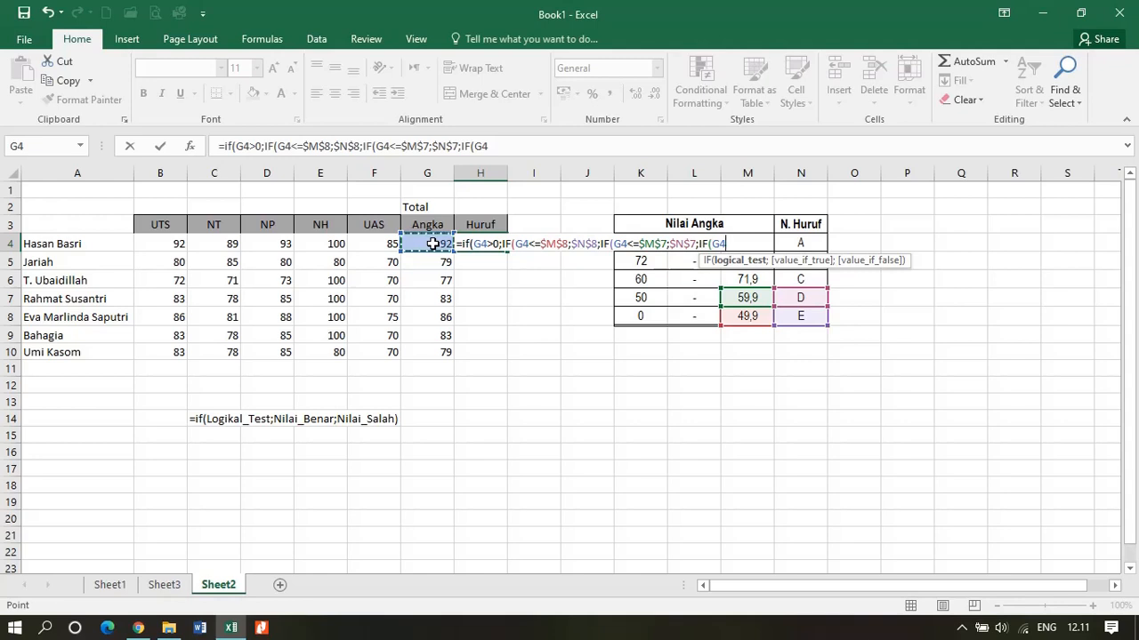
{"action": "type", "text": "<="}
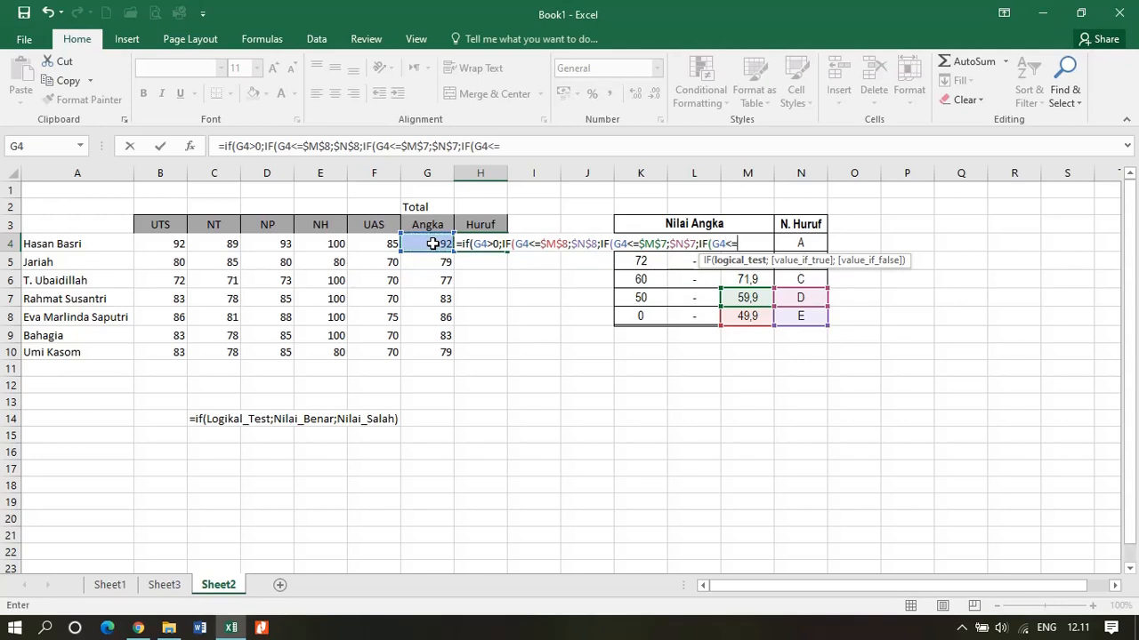
{"action": "left_click", "coordinate": [757, 279]}
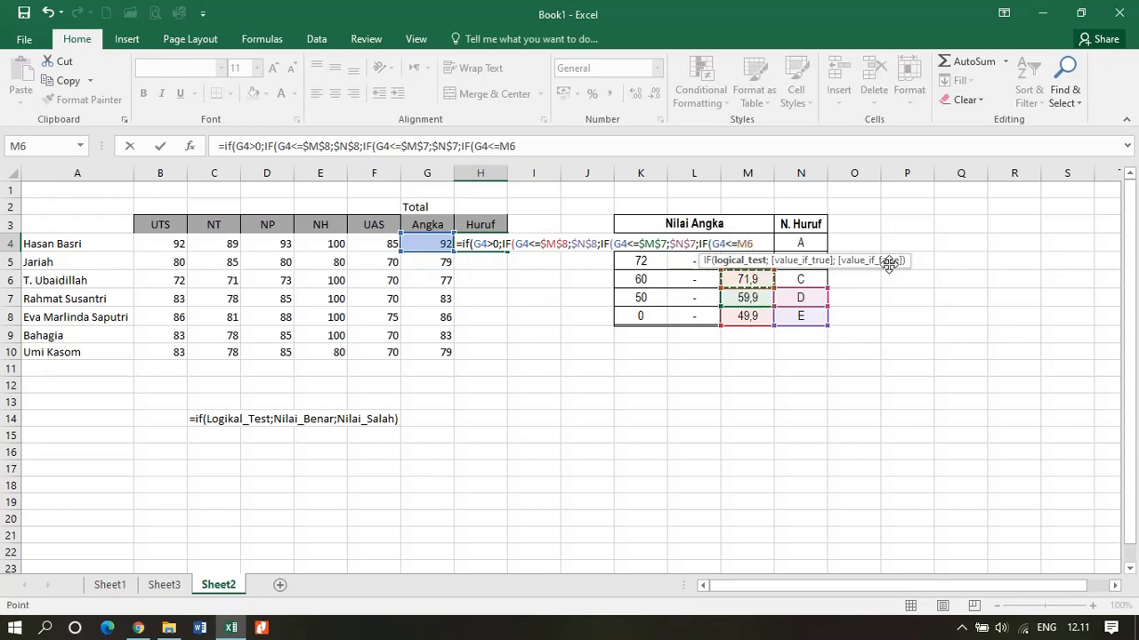
{"action": "key", "text": "F4"}
{"action": "type", "text": ";"}
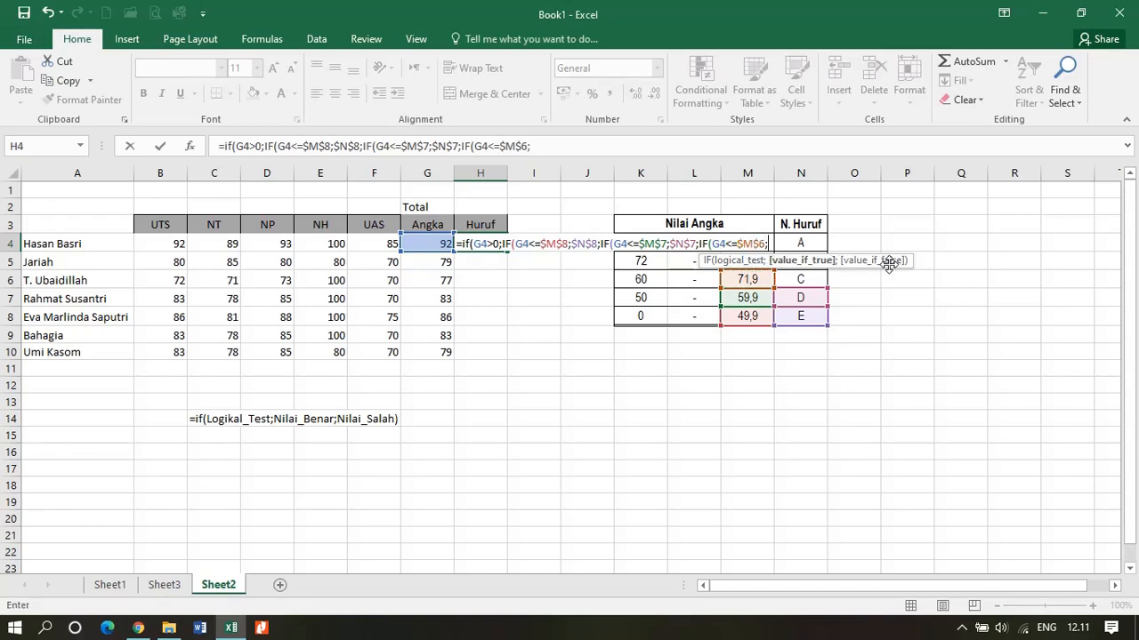
{"action": "left_click", "coordinate": [799, 278]}
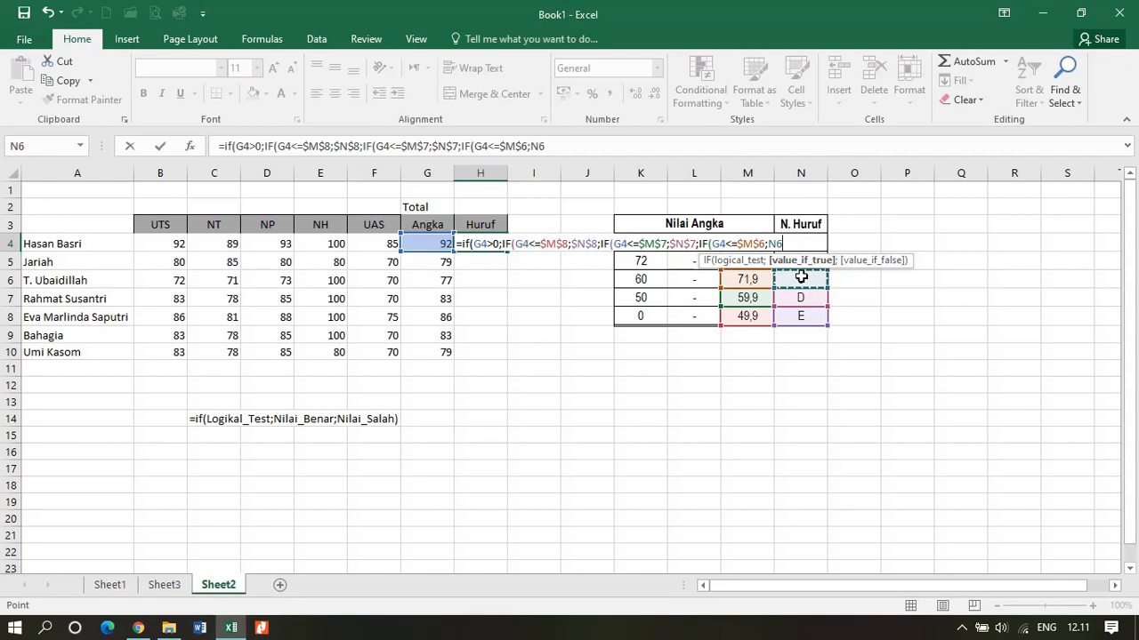
{"action": "key", "text": "F4"}
Step: Nest the next IF as the value if false, with the test G4<=$M$5 and $N$5 as its value if true
{"action": "type", "text": ";"}
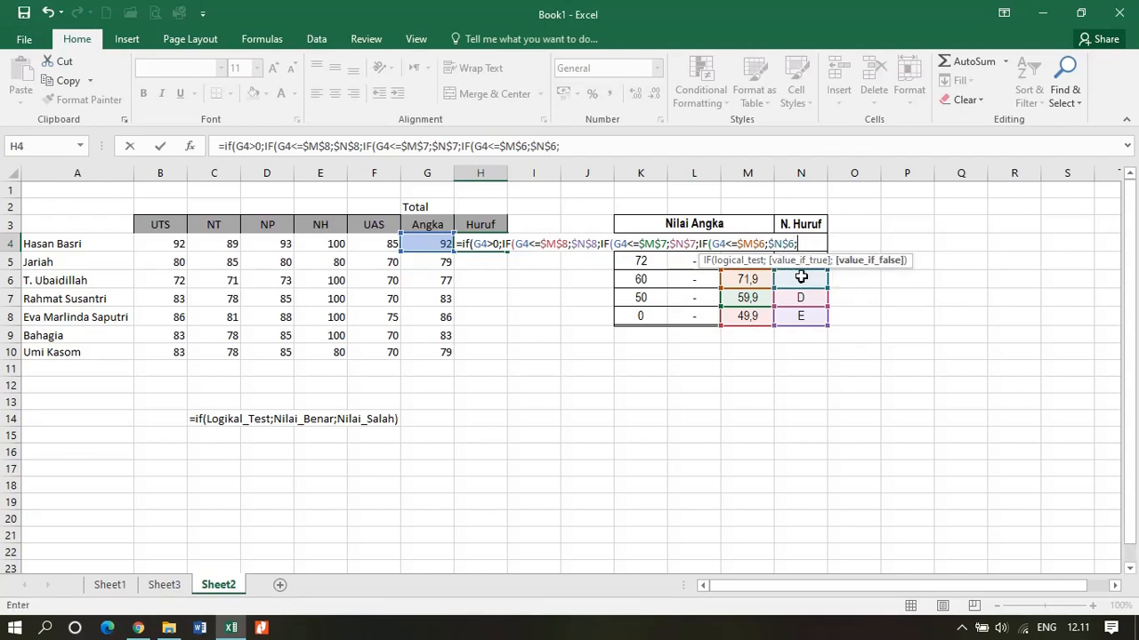
{"action": "type", "text": "IF("}
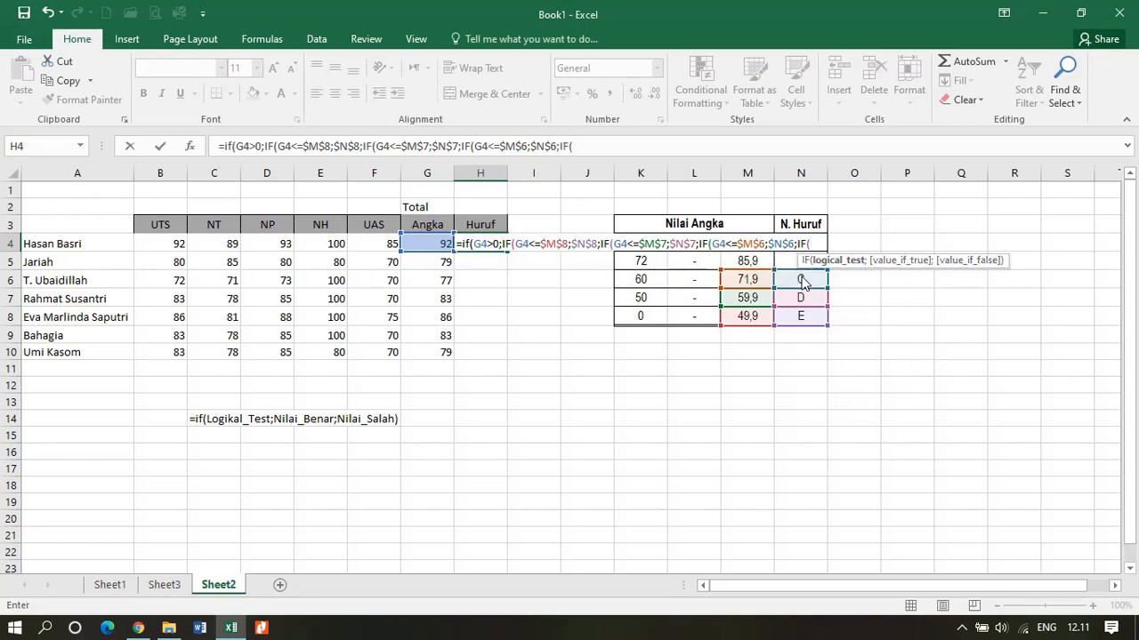
{"action": "left_click", "coordinate": [420, 242]}
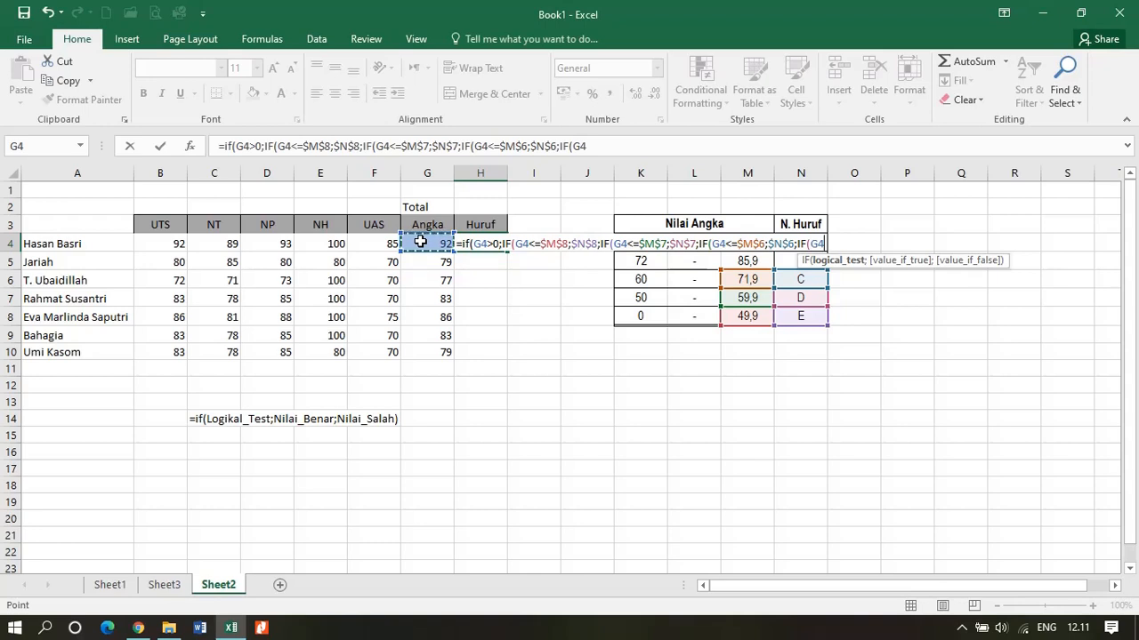
{"action": "type", "text": "<="}
{"action": "left_click", "coordinate": [752, 259]}
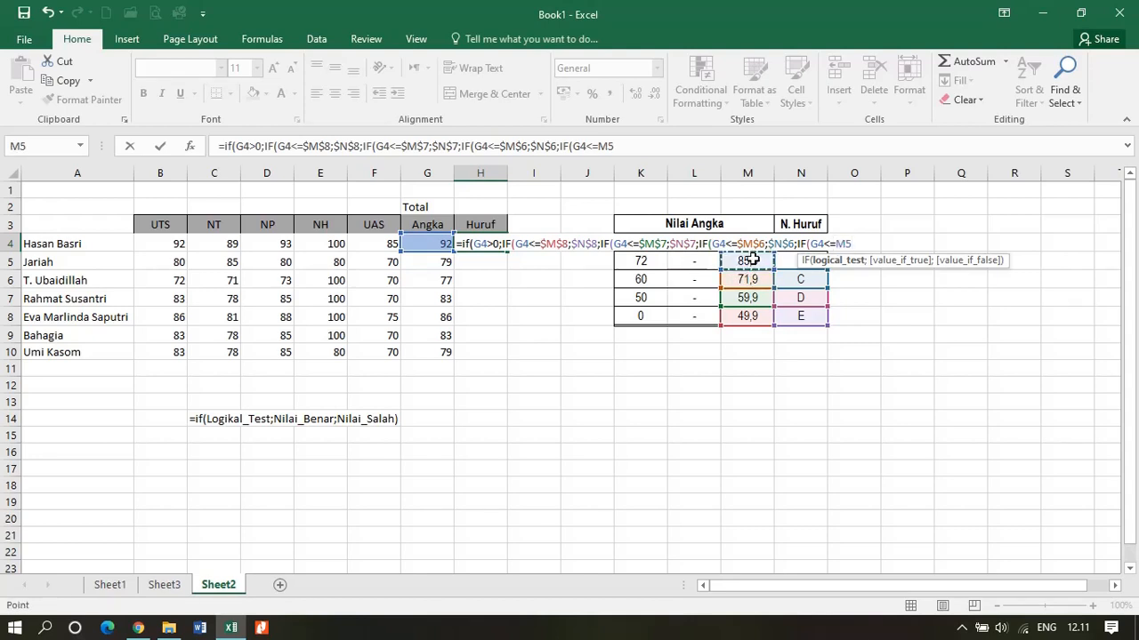
{"action": "key", "text": "F4"}
{"action": "type", "text": ";"}
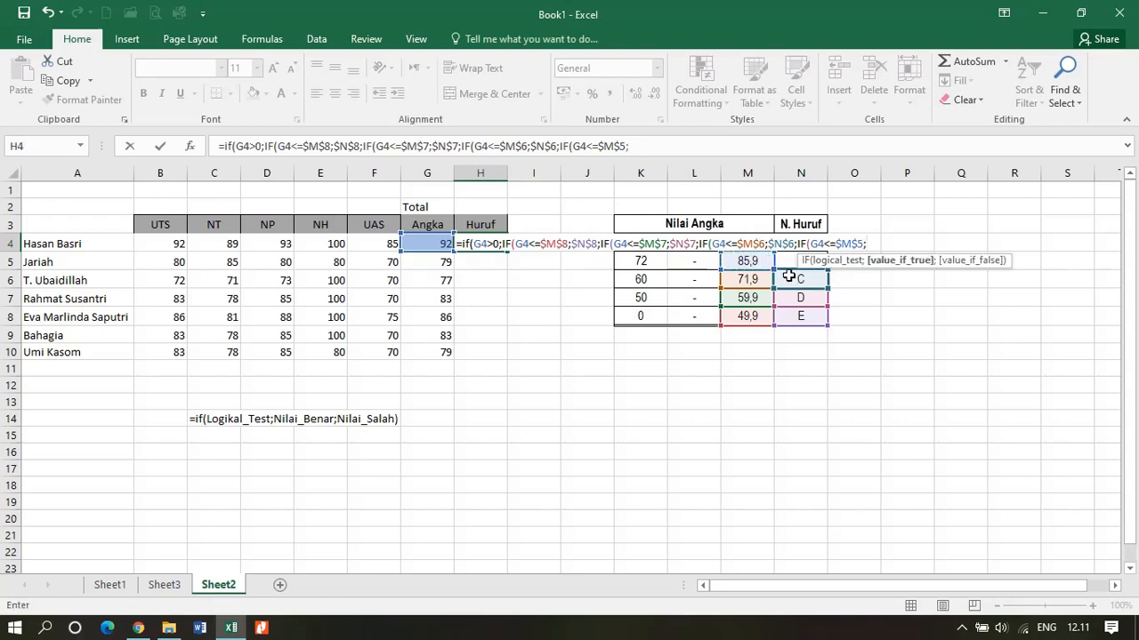
{"action": "left_click", "coordinate": [783, 259]}
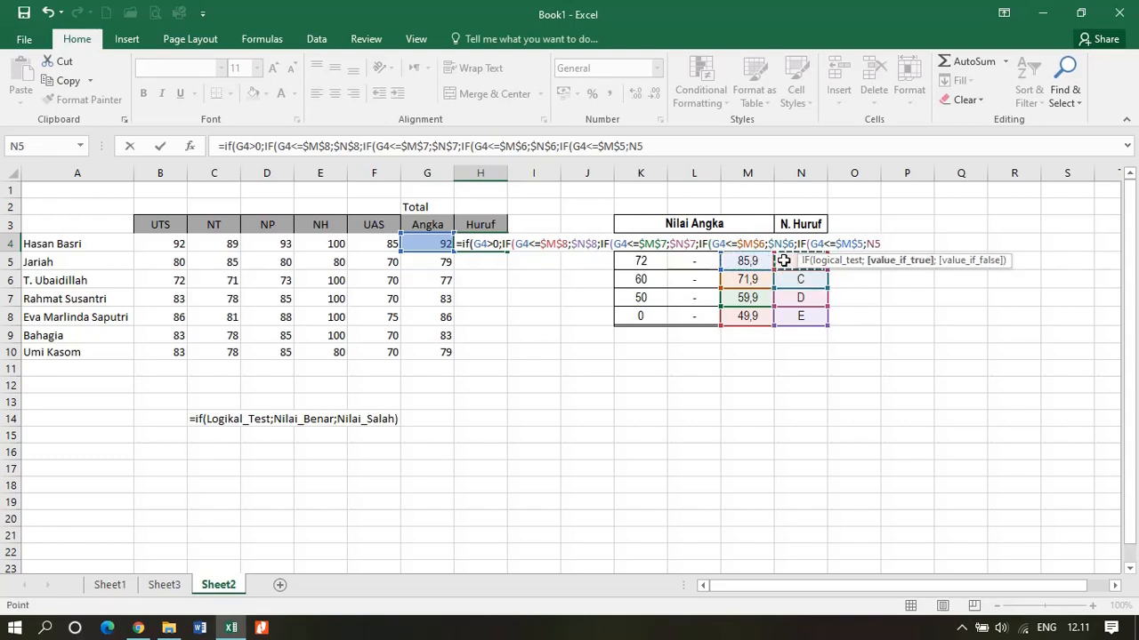
{"action": "key", "text": "F4"}
Step: Nest one more IF as the value if false after $N$5, beginning its logical test with G4<=
{"action": "type", "text": ";"}
{"action": "key", "text": "BackSpace"}
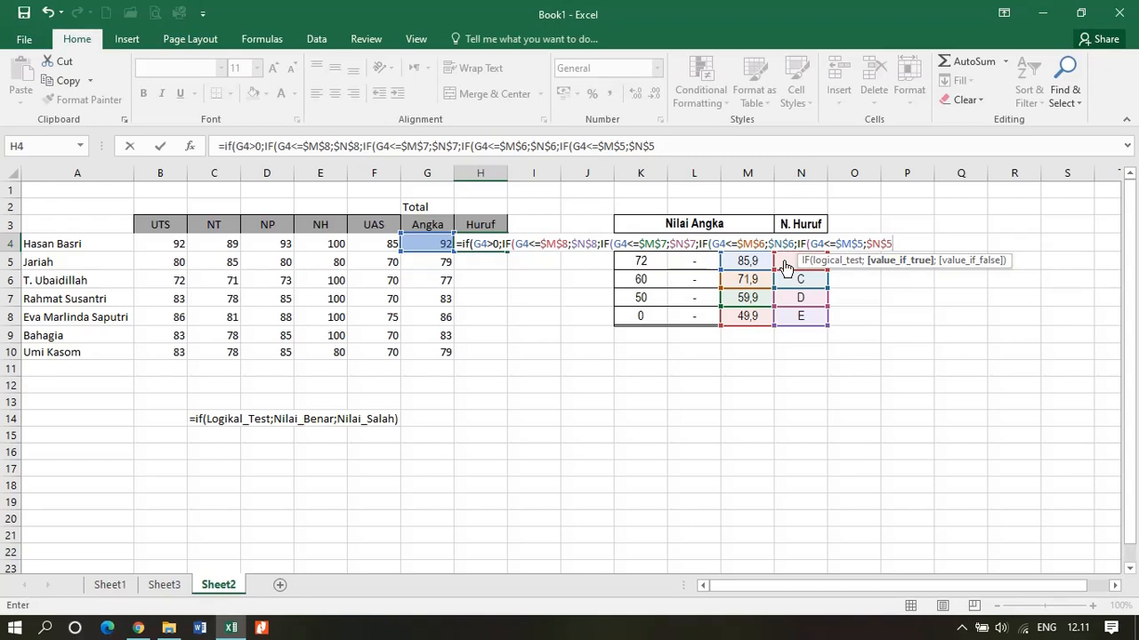
{"action": "type", "text": ";"}
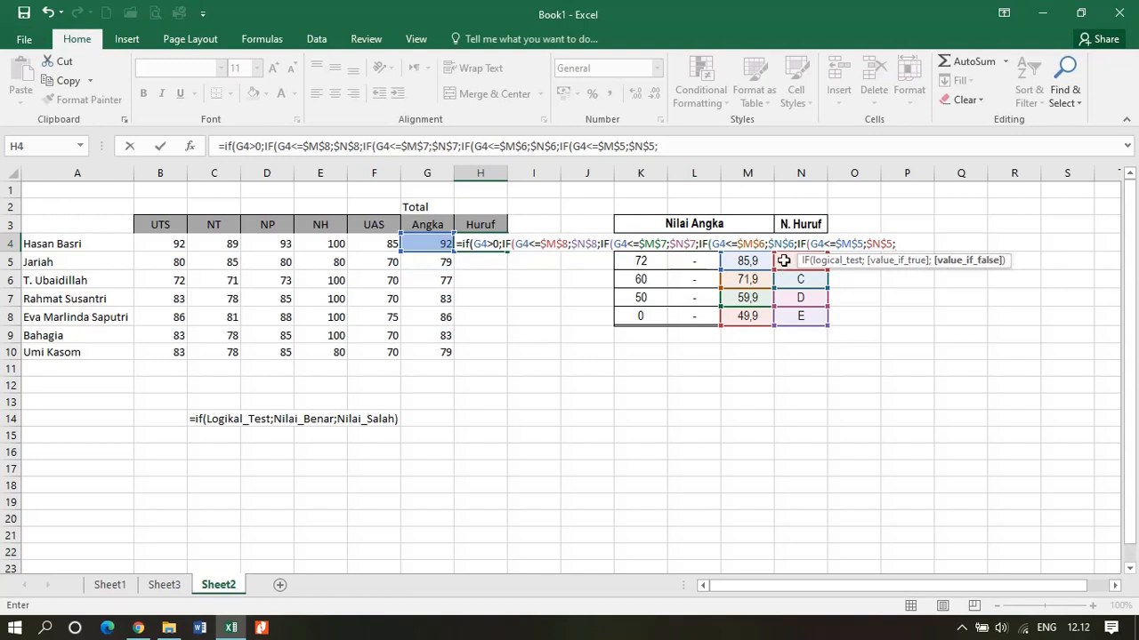
{"action": "left_click", "coordinate": [428, 243]}
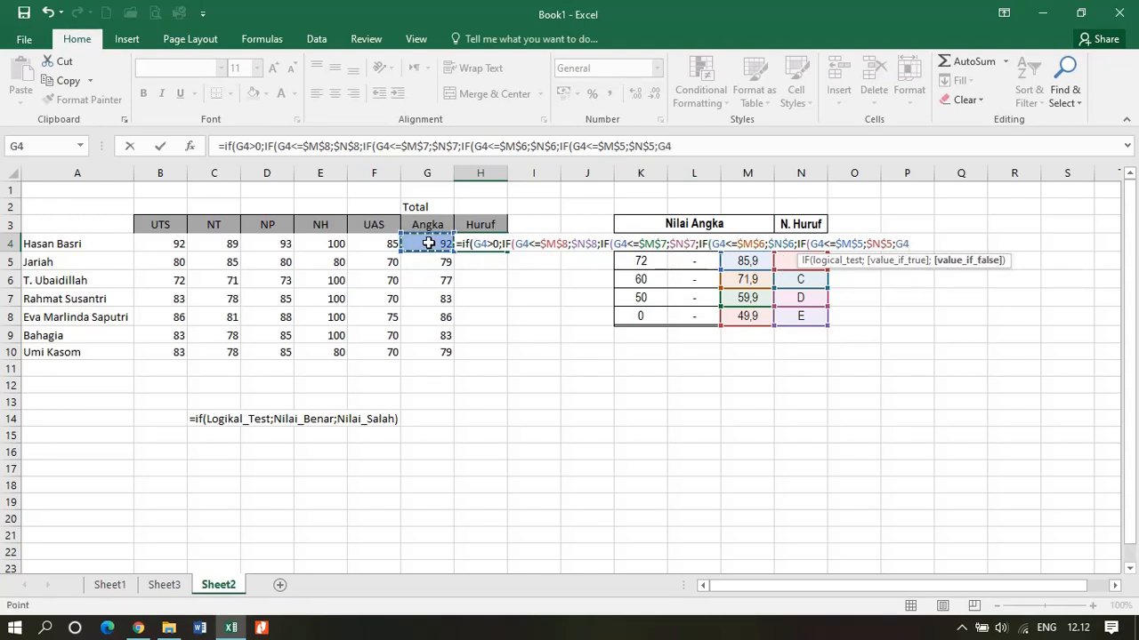
{"action": "key", "text": "BackSpace"}
{"action": "key", "text": "BackSpace"}
{"action": "type", "text": "IF("}
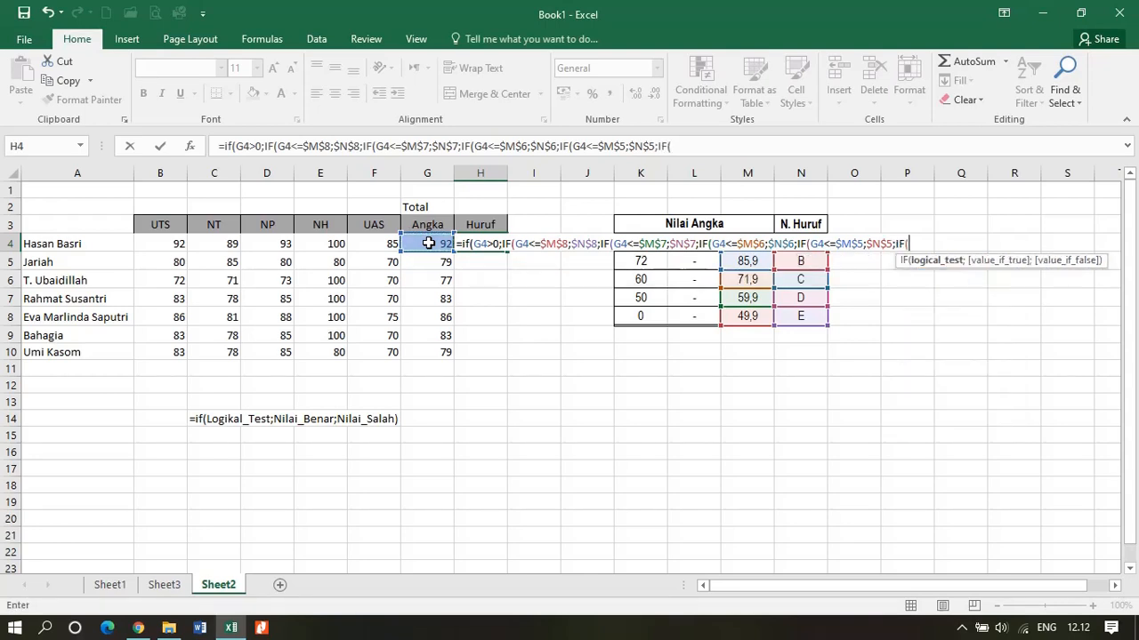
{"action": "left_click", "coordinate": [428, 243]}
{"action": "type", "text": "<"}
{"action": "type", "text": ">"}
{"action": "type", "text": "="}
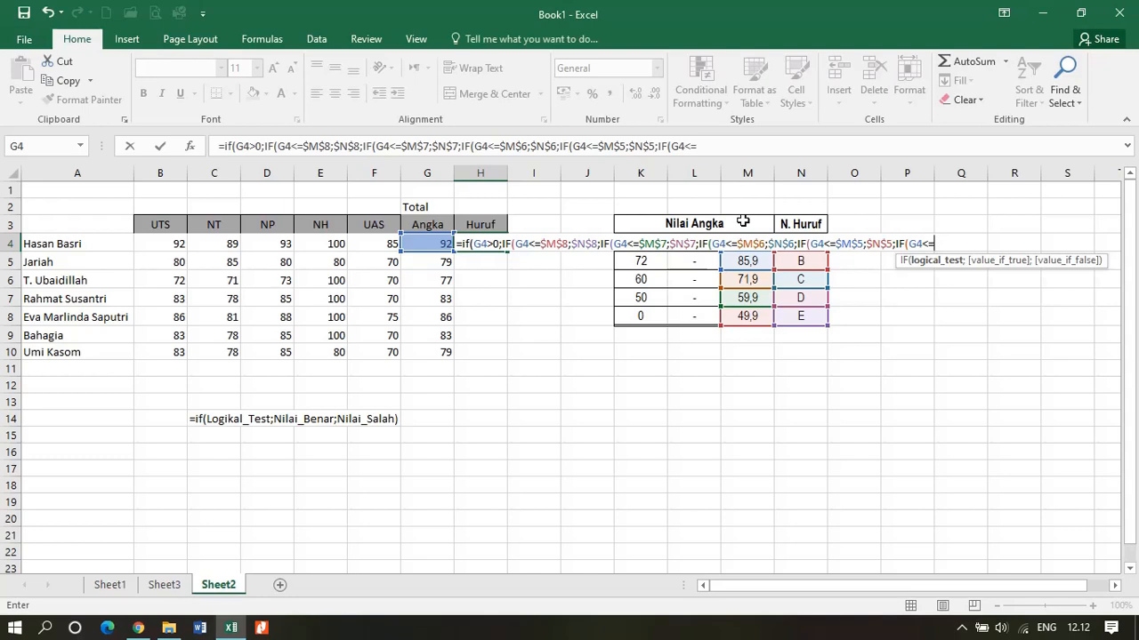
Step: Complete the innermost test with the absolute reference $M$4 and set $N$4 as its value if true
{"action": "left_click", "coordinate": [787, 222]}
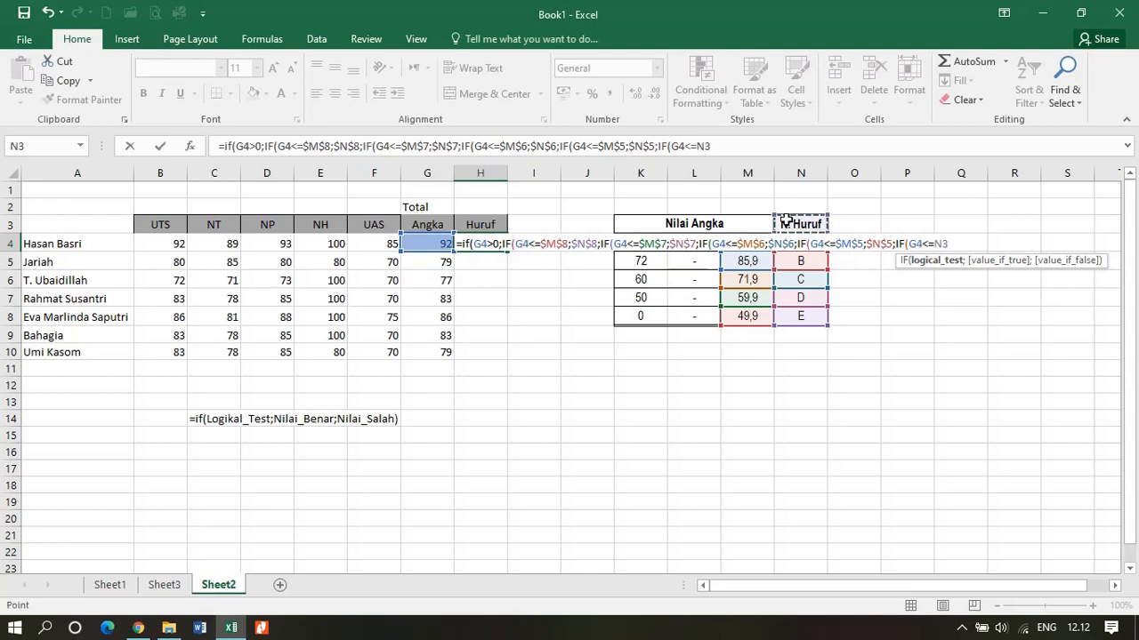
{"action": "key", "text": "Down"}
{"action": "key", "text": "Down"}
{"action": "key", "text": "Left"}
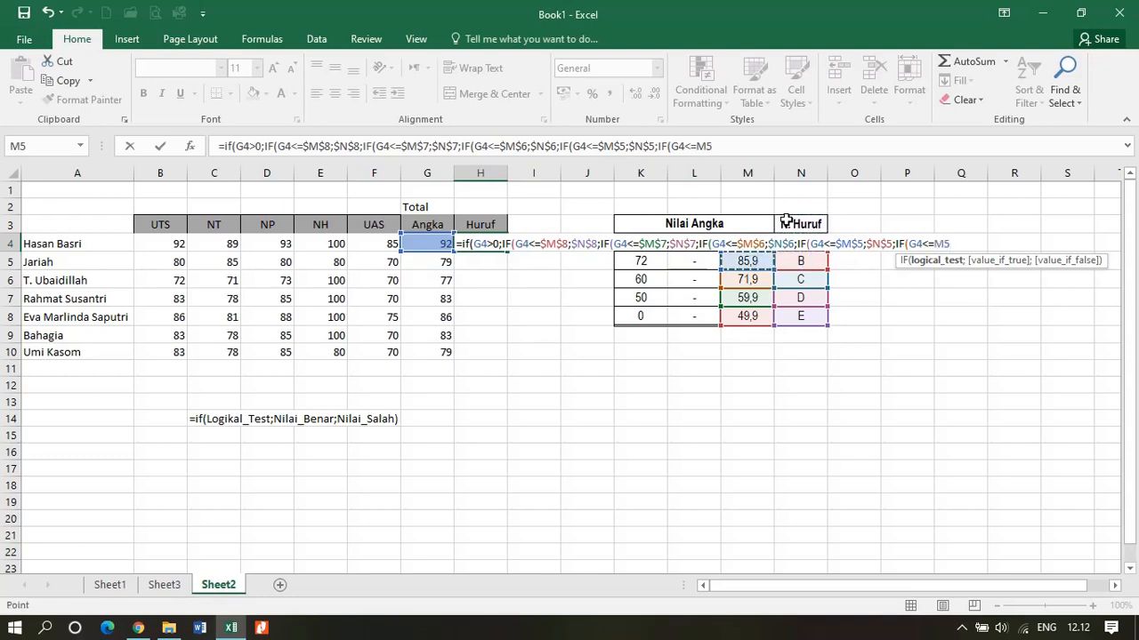
{"action": "key", "text": "Up"}
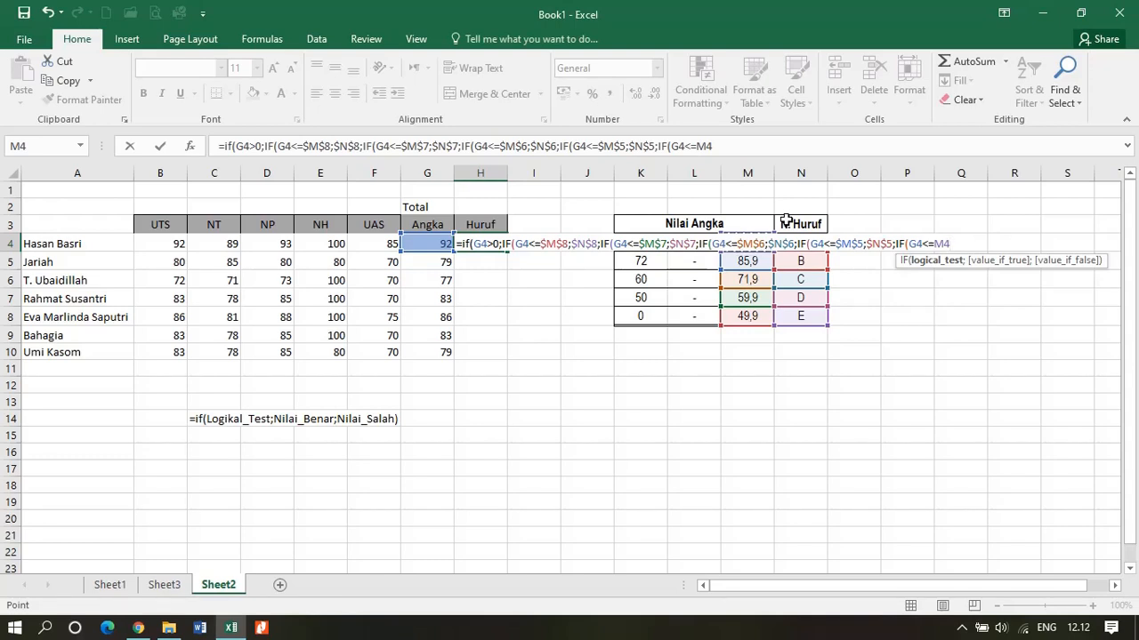
{"action": "key", "text": "F4"}
{"action": "type", "text": ";"}
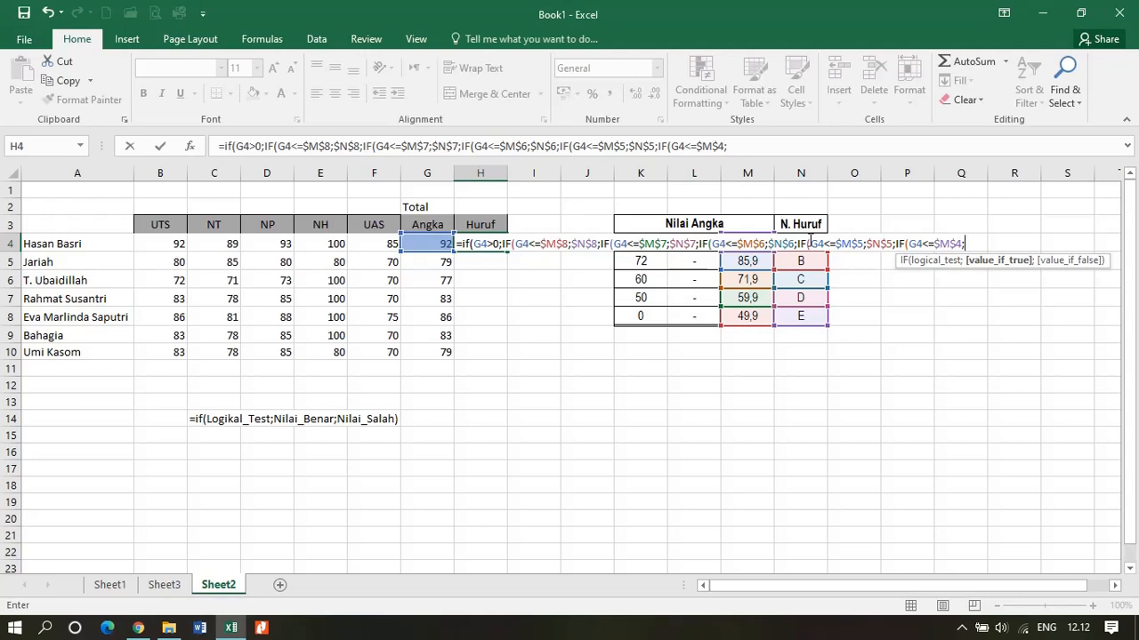
{"action": "left_click", "coordinate": [800, 261]}
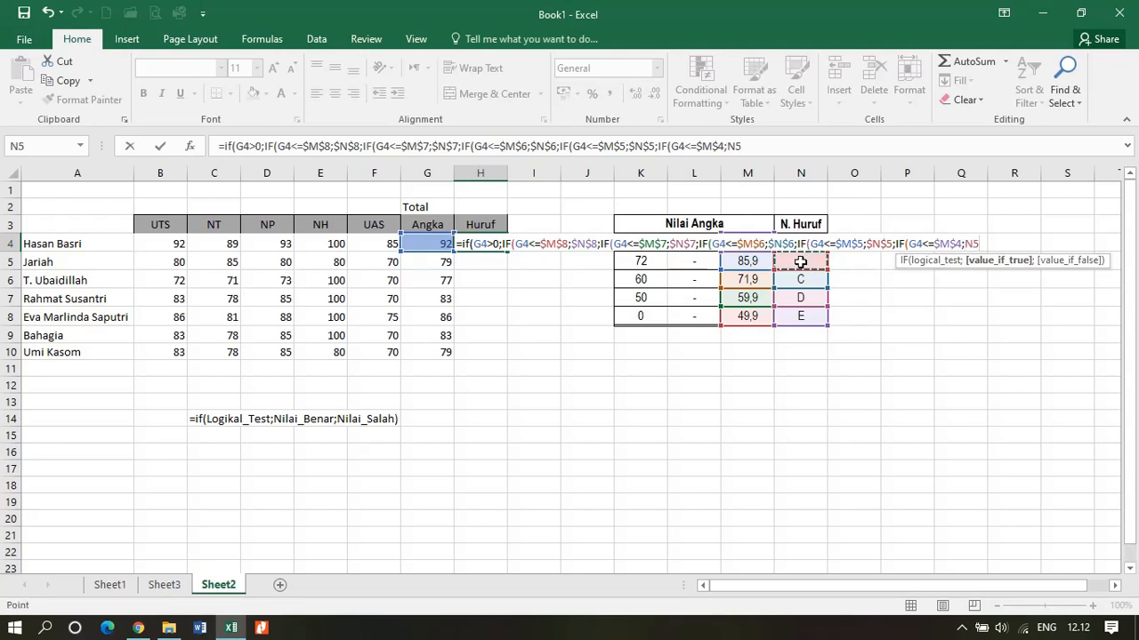
{"action": "key", "text": "Up"}
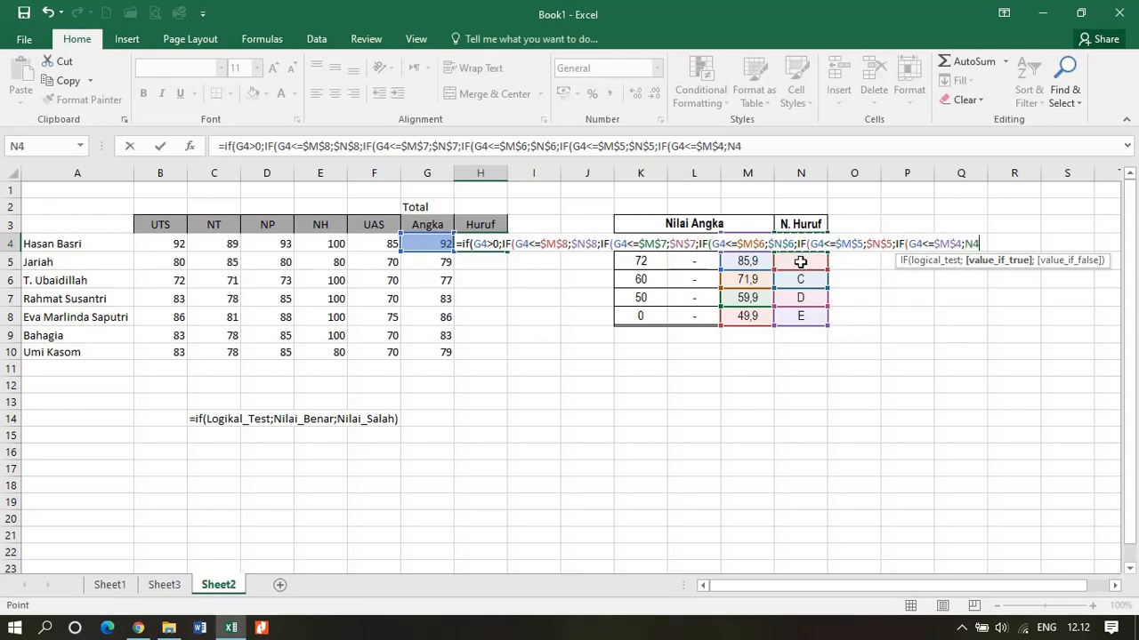
{"action": "key", "text": "F4"}
Step: Set 0 as the innermost IF's value if false and close the five nested IFs with parentheses
{"action": "type", "text": ";"}
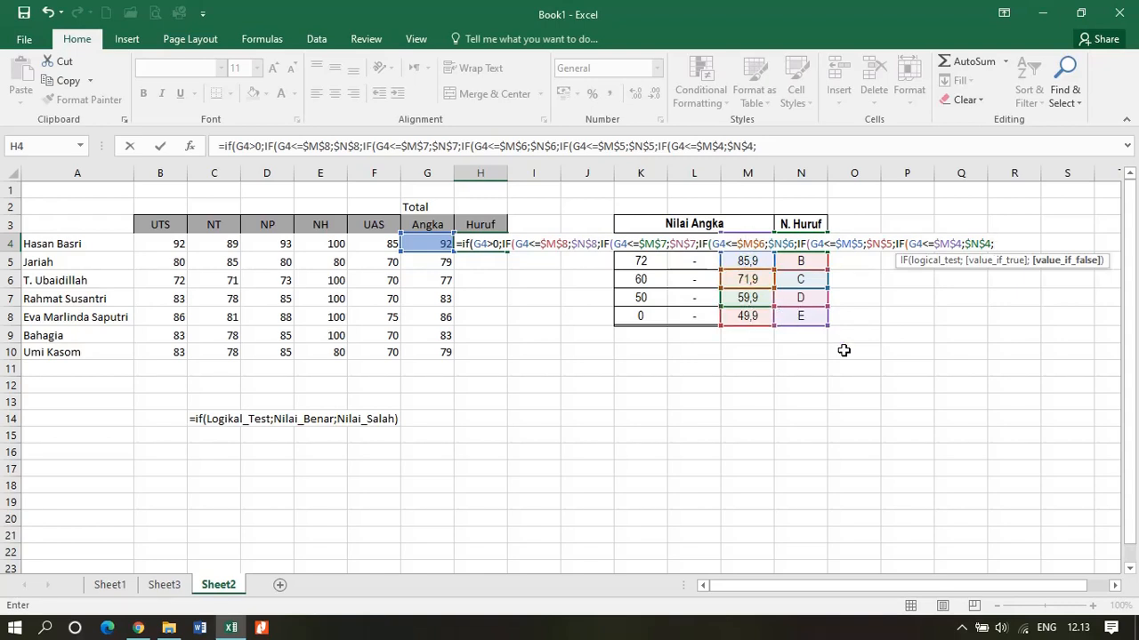
{"action": "type", "text": "0"}
{"action": "type", "text": ")"}
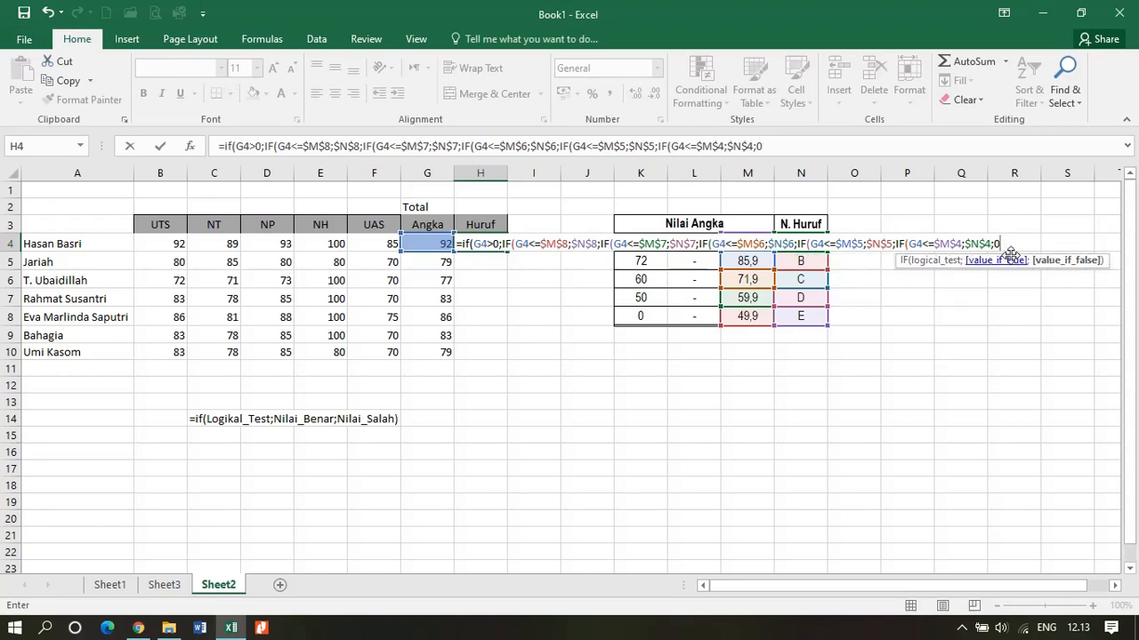
{"action": "type", "text": ")"}
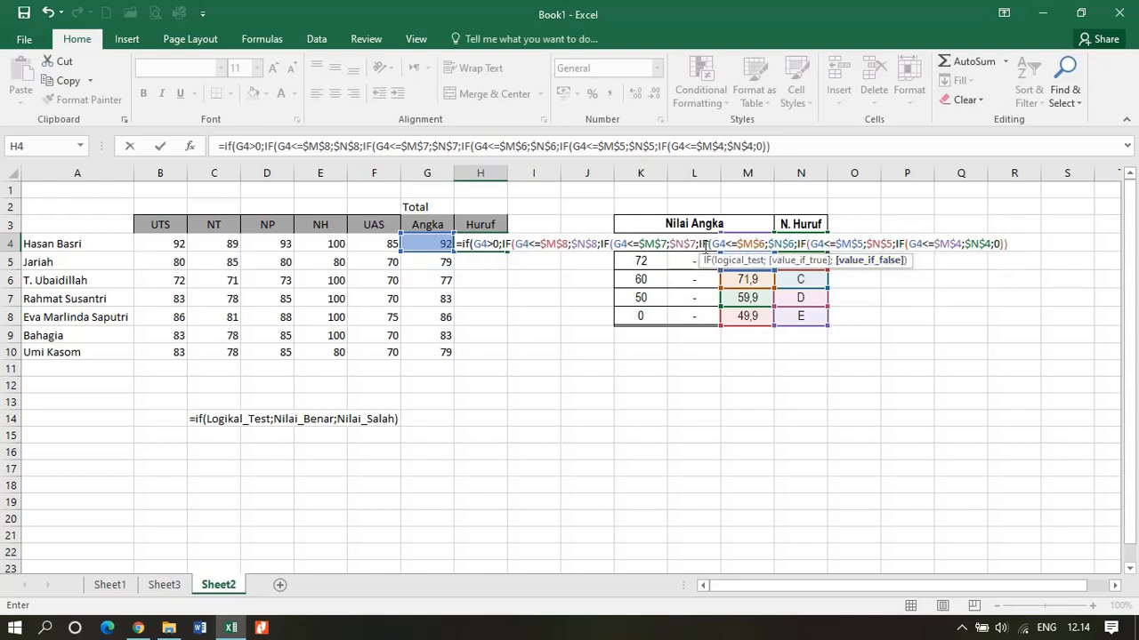
{"action": "type", "text": ")))"}
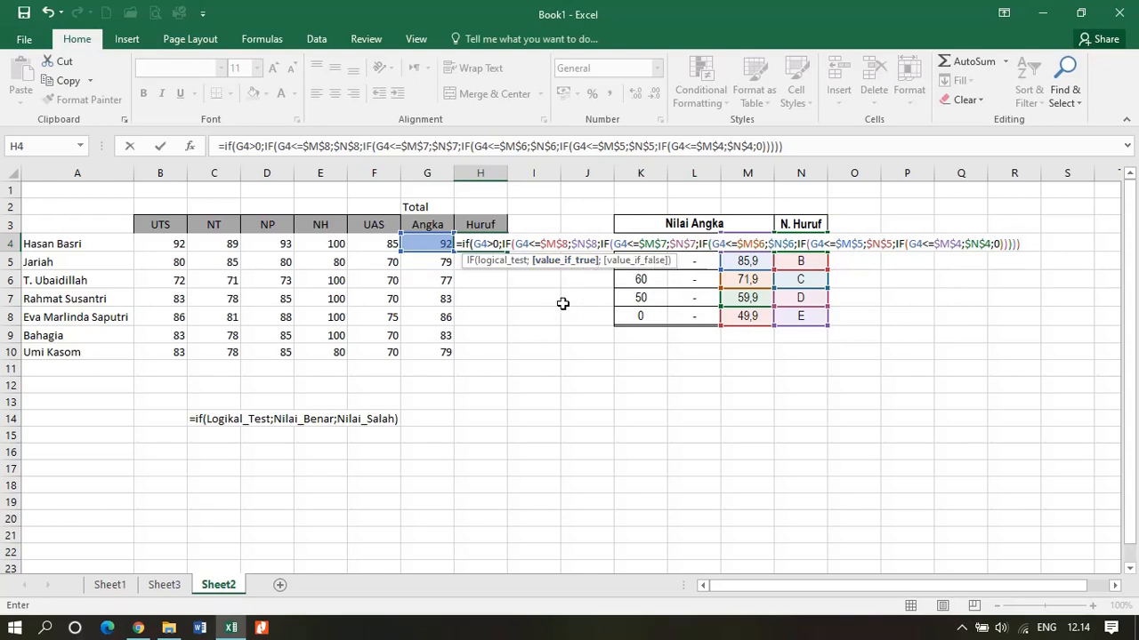
Step: Give the outermost IF in H4 a value if false of 0, close its parenthesis and enter the formula
{"action": "type", "text": ";"}
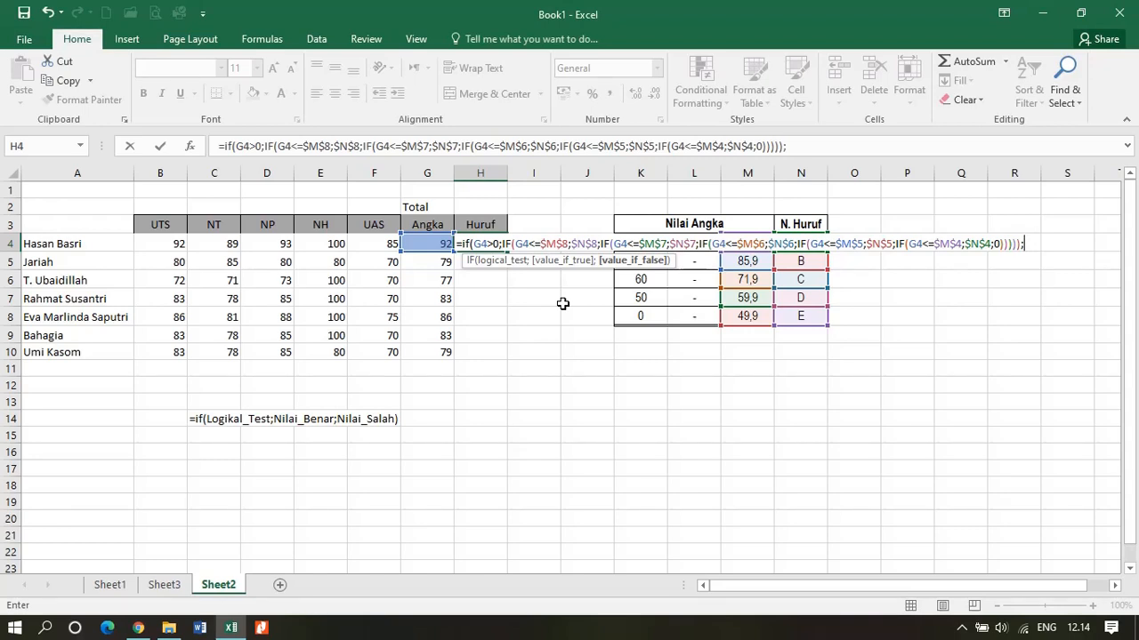
{"action": "type", "text": "0)"}
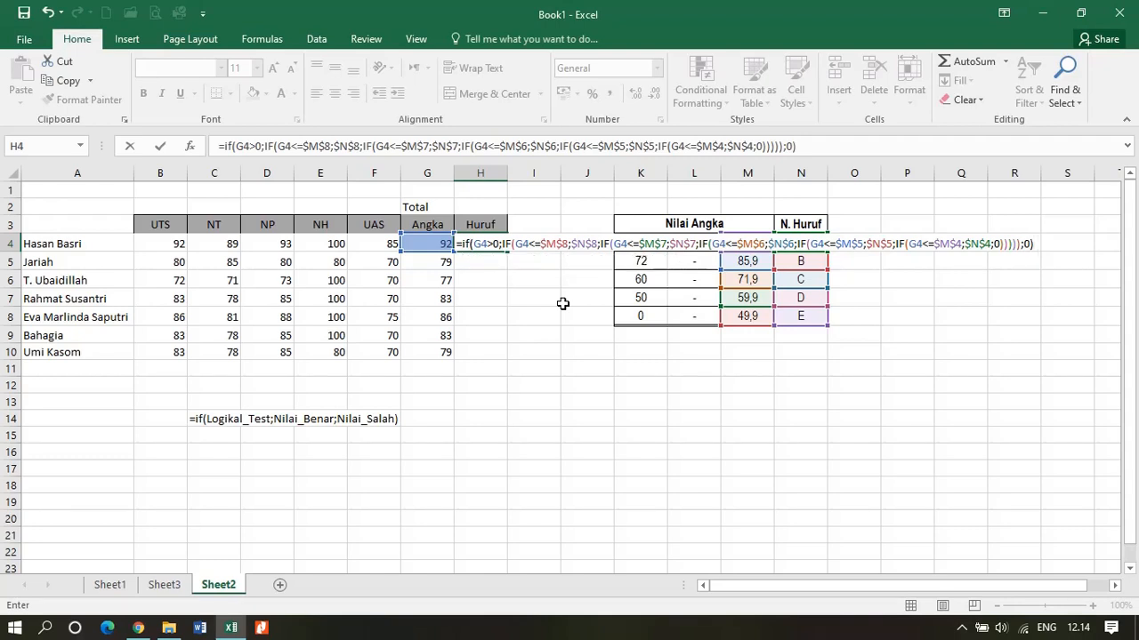
{"action": "key", "text": "Return"}
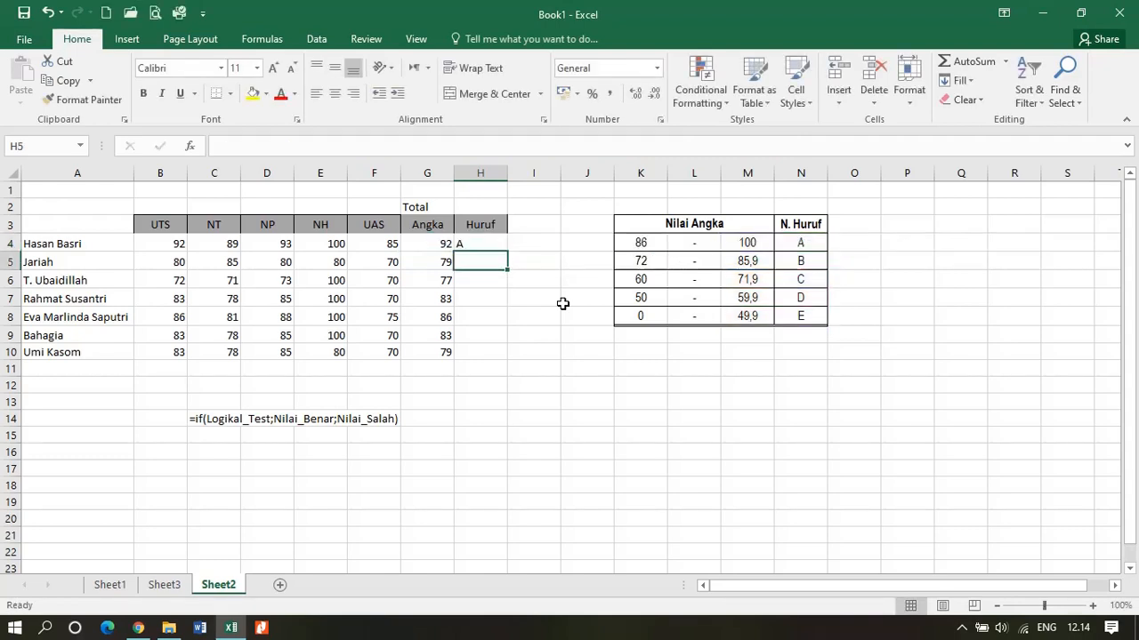
Step: Fill the nested IF formula from H4 down to H10 and compare the last grade with the grade table
{"action": "left_click", "coordinate": [472, 242]}
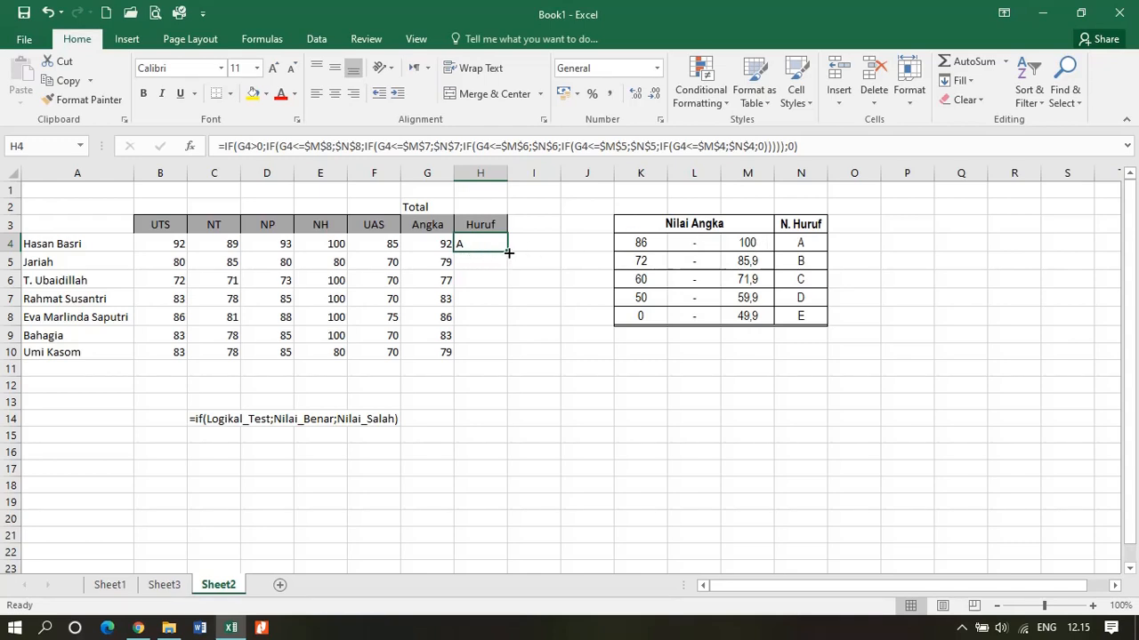
{"action": "left_click_drag", "start_coordinate": [508, 253], "coordinate": [502, 367]}
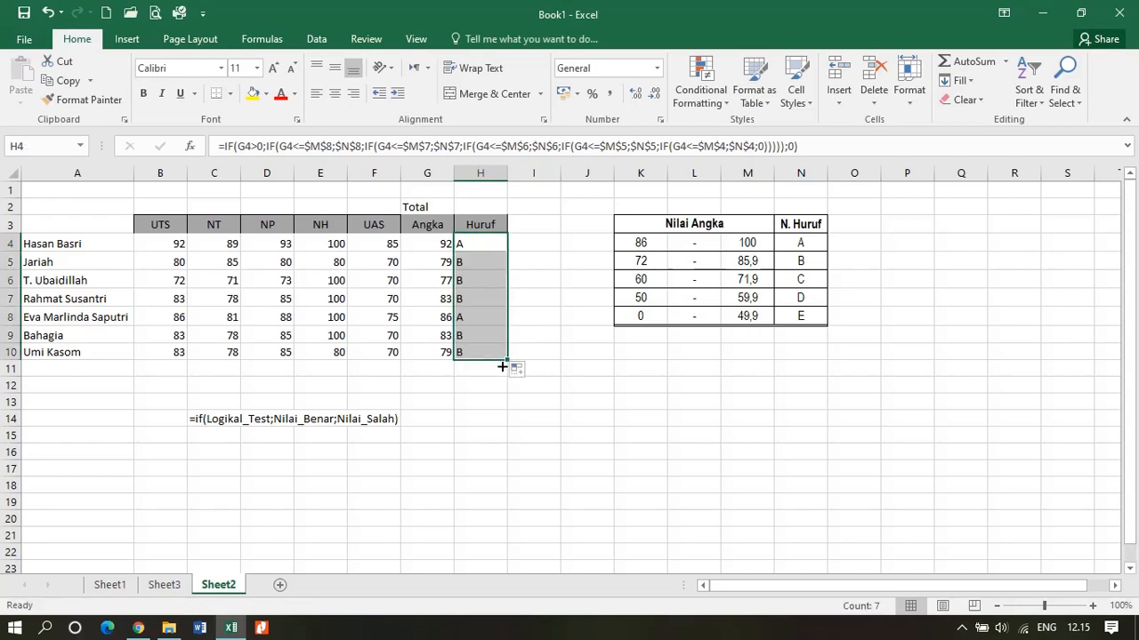
{"action": "left_click", "coordinate": [487, 353]}
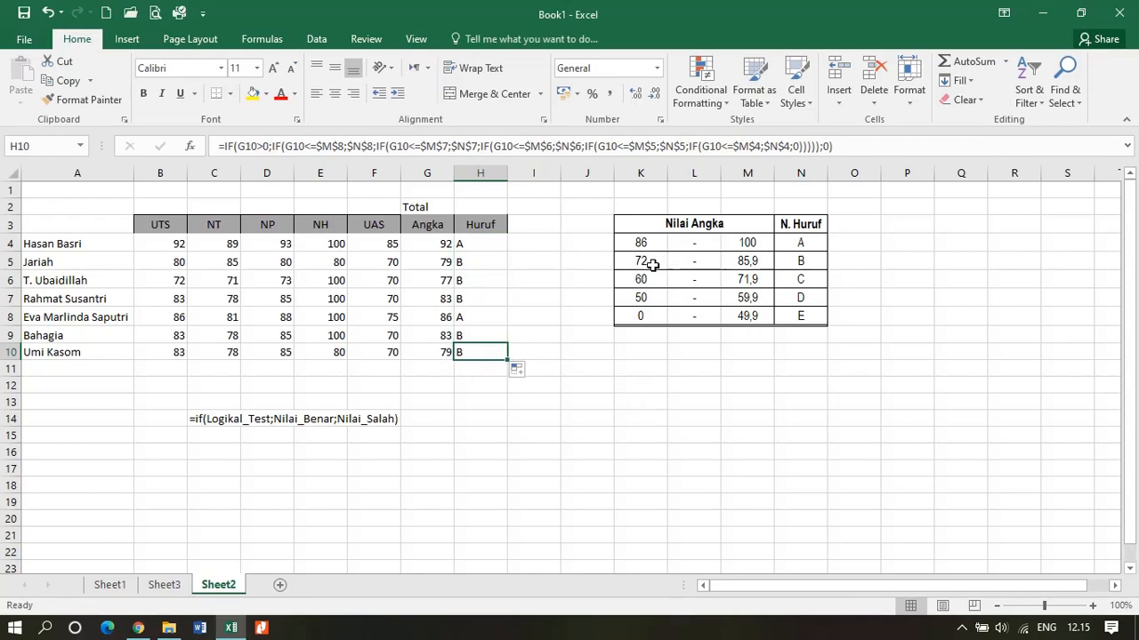
{"action": "left_click", "coordinate": [803, 261]}
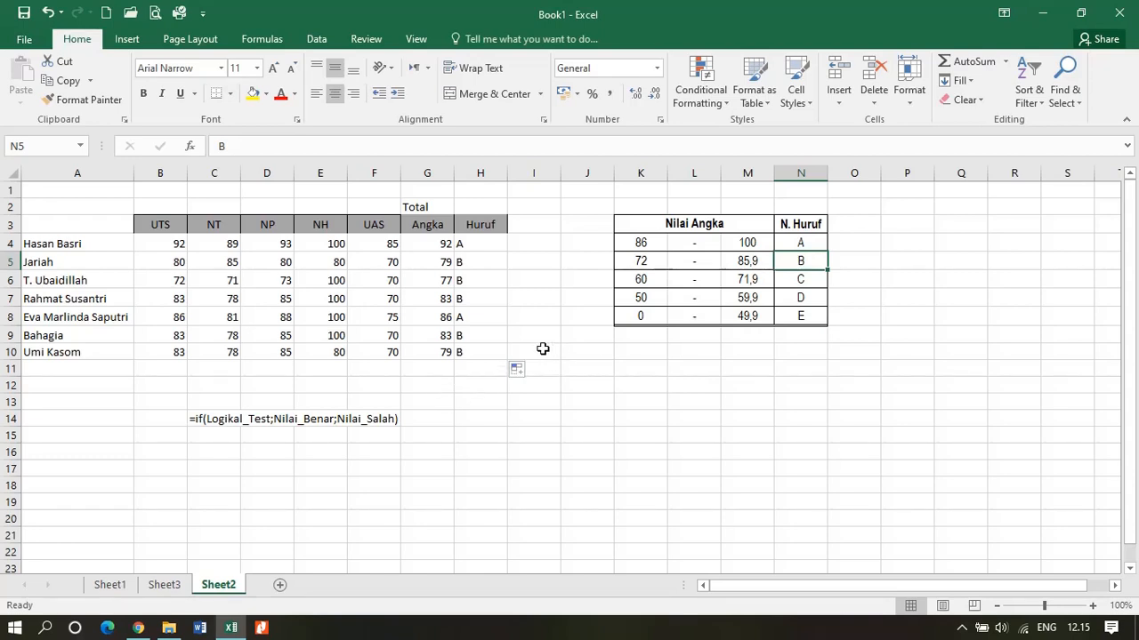
Step: Test the grading formula by replacing the average in G6 with 49
{"action": "left_click", "coordinate": [439, 279]}
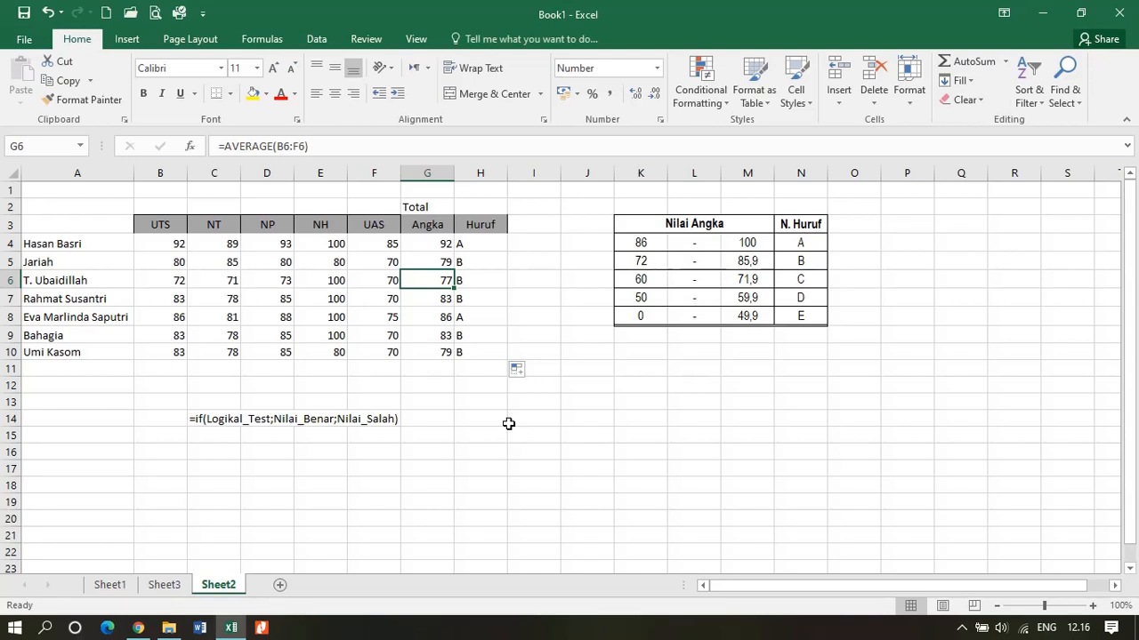
{"action": "type", "text": "49"}
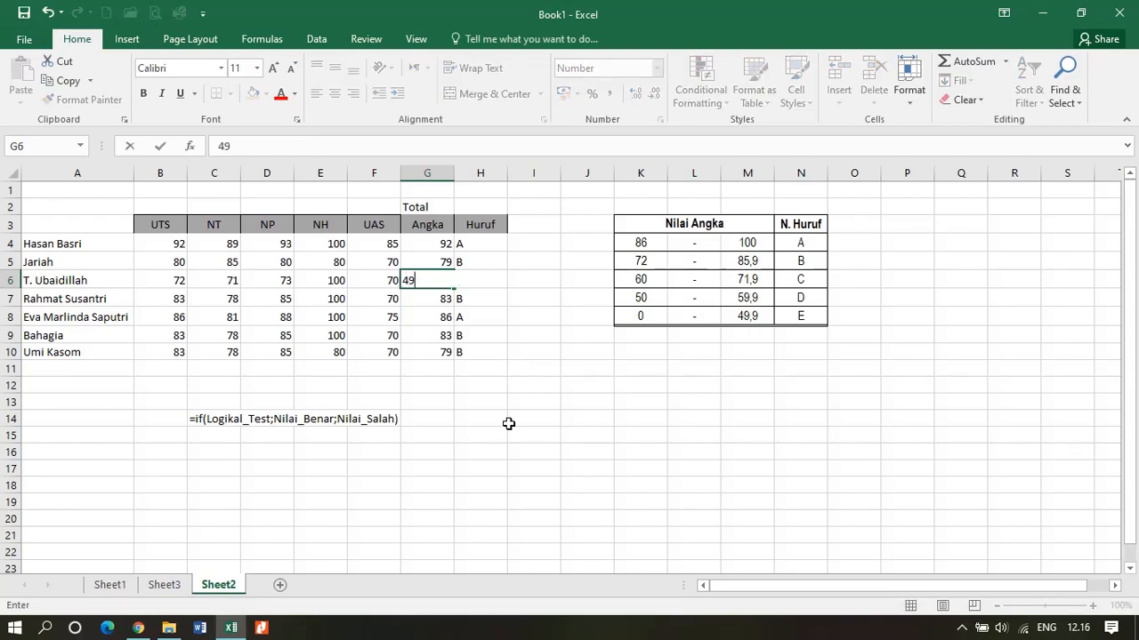
{"action": "key", "text": "ctrl+Return"}
{"action": "key", "text": "Return"}
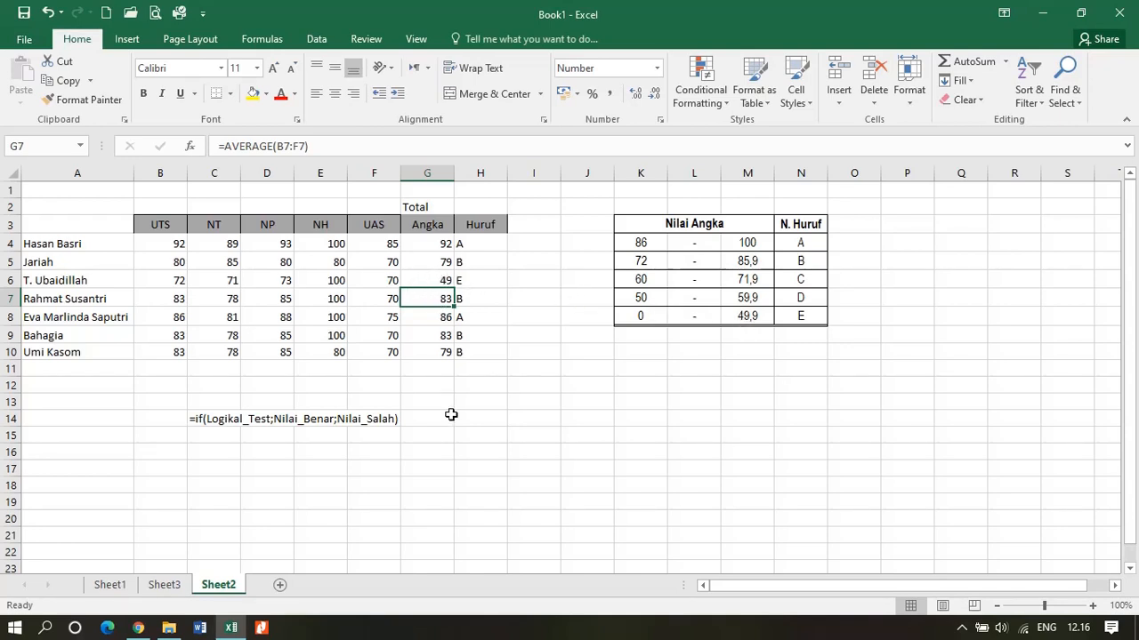
Step: Set the total score in G6 to 49,9 and reselect the cell to check its stored value
{"action": "key", "text": "Up"}
{"action": "type", "text": "49"}
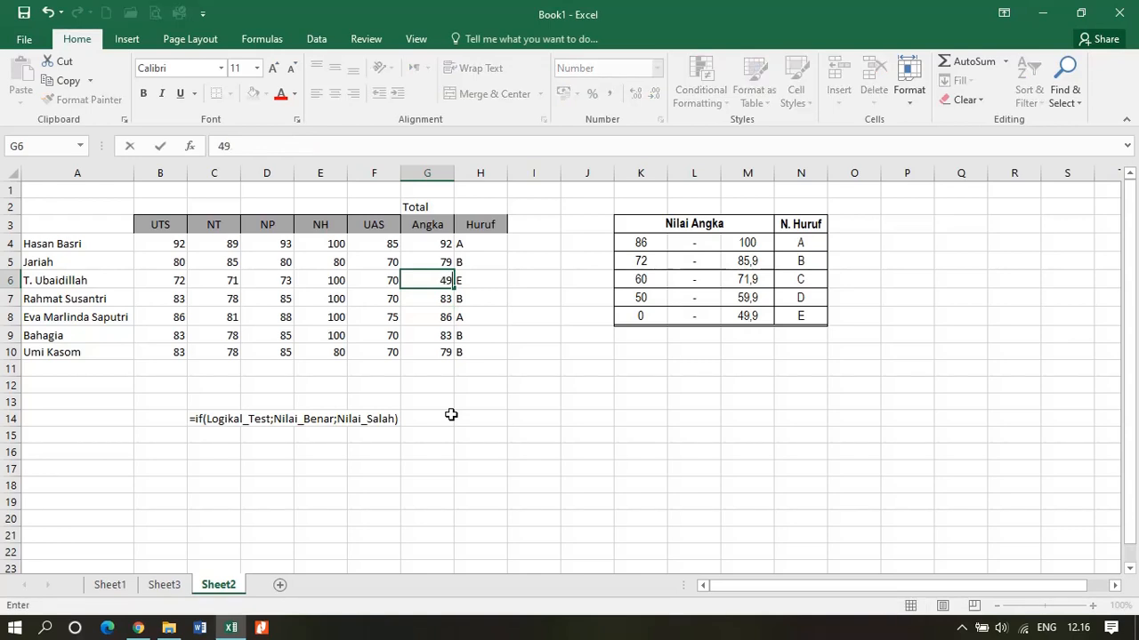
{"action": "type", "text": ",9"}
{"action": "key", "text": "Return"}
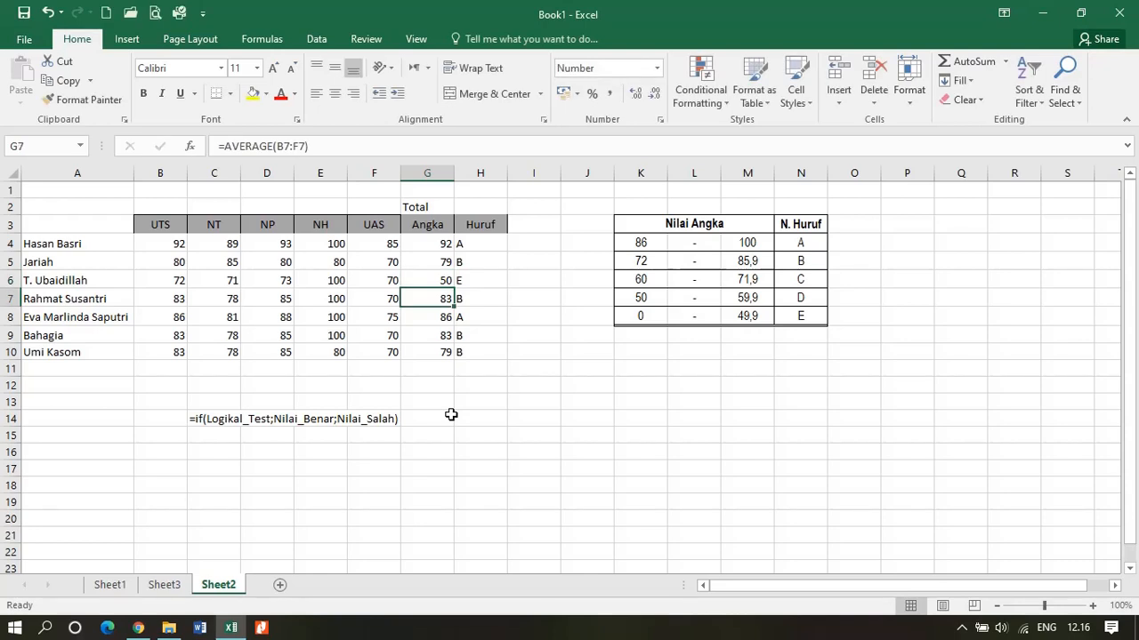
{"action": "key", "text": "Up"}
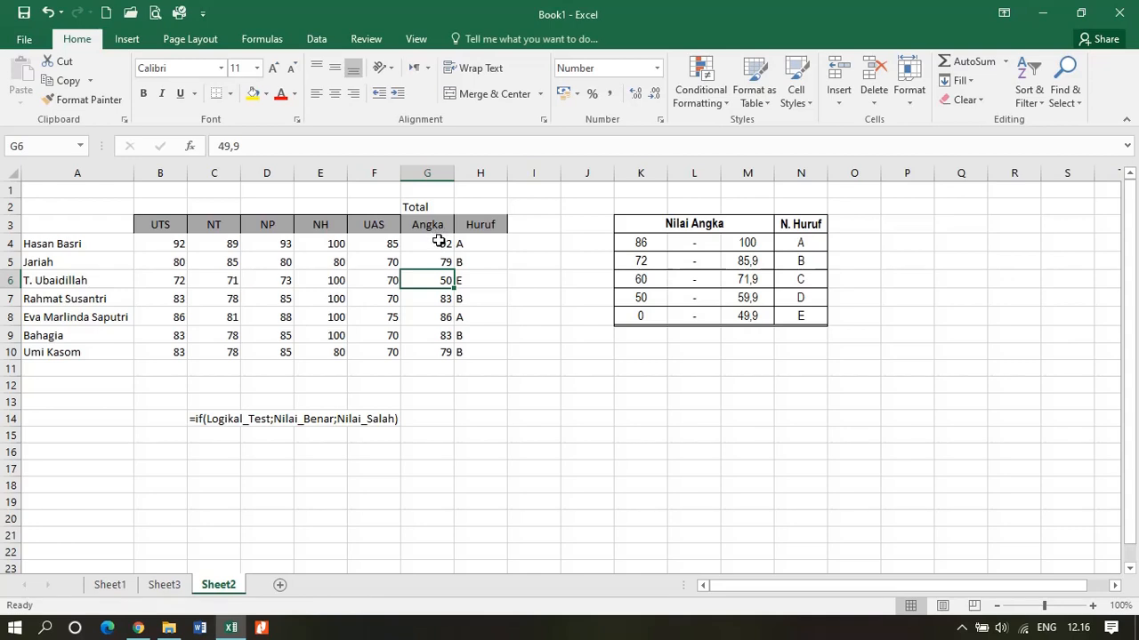
Step: Show the total scores in G4:G10 with two decimal places and check the entry in G6
{"action": "mouse_move", "coordinate": [439, 243]}
{"action": "left_mouse_down"}
{"action": "mouse_move", "coordinate": [435, 351]}
{"action": "mouse_move", "coordinate": [604, 228]}
{"action": "mouse_move", "coordinate": [443, 344]}
{"action": "left_mouse_up"}
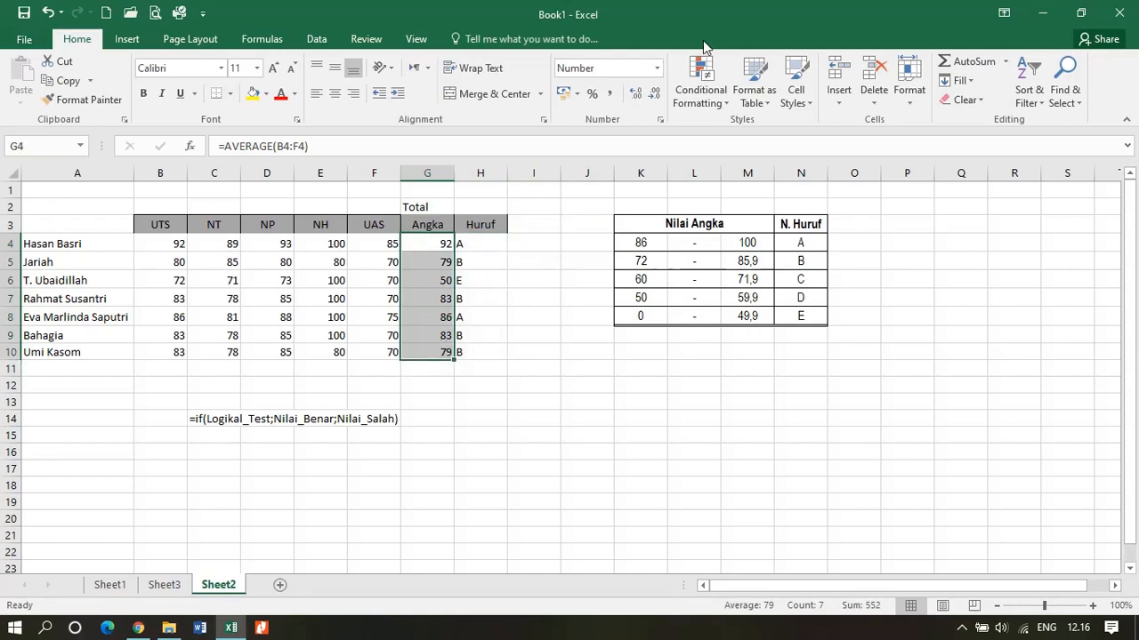
{"action": "left_click", "coordinate": [637, 96]}
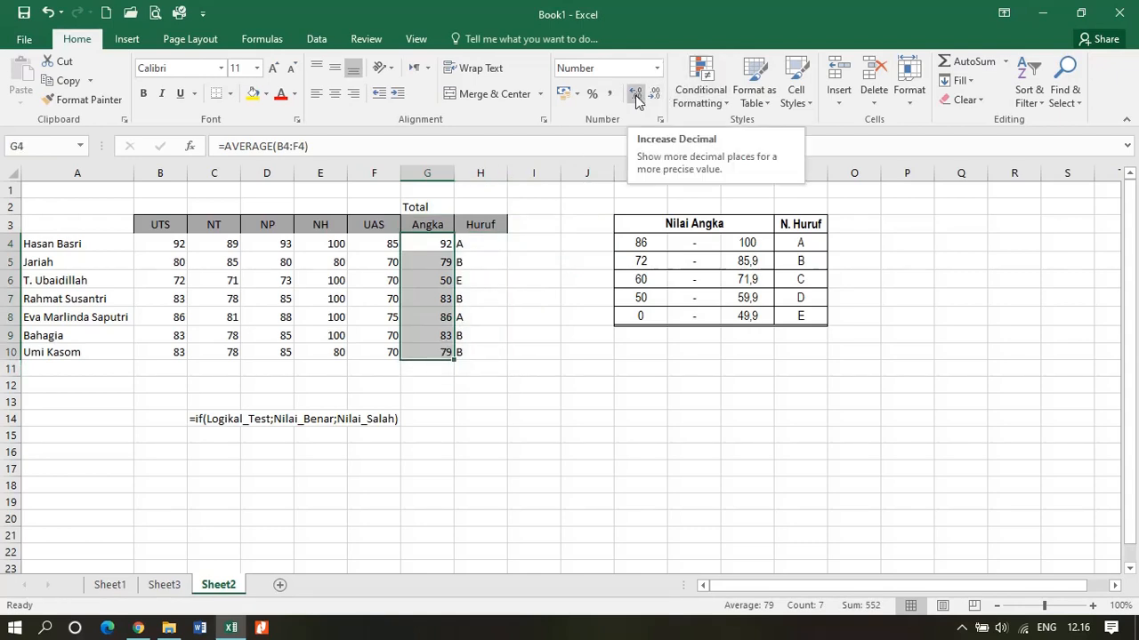
{"action": "left_click", "coordinate": [637, 96]}
{"action": "left_click", "coordinate": [637, 96]}
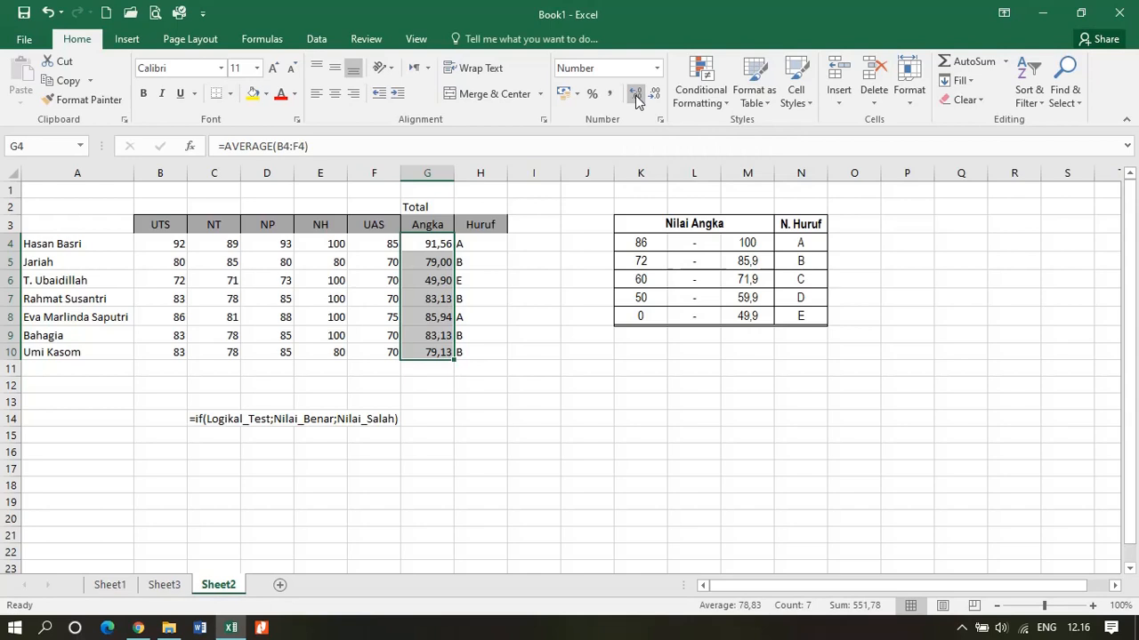
{"action": "left_click", "coordinate": [510, 345]}
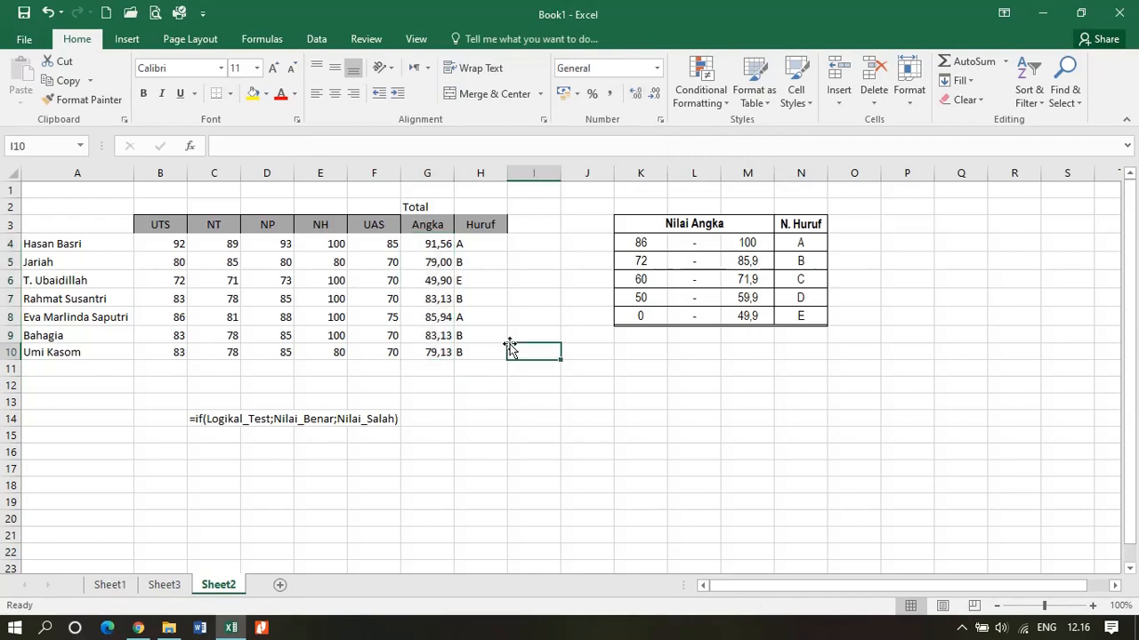
{"action": "left_click", "coordinate": [439, 281]}
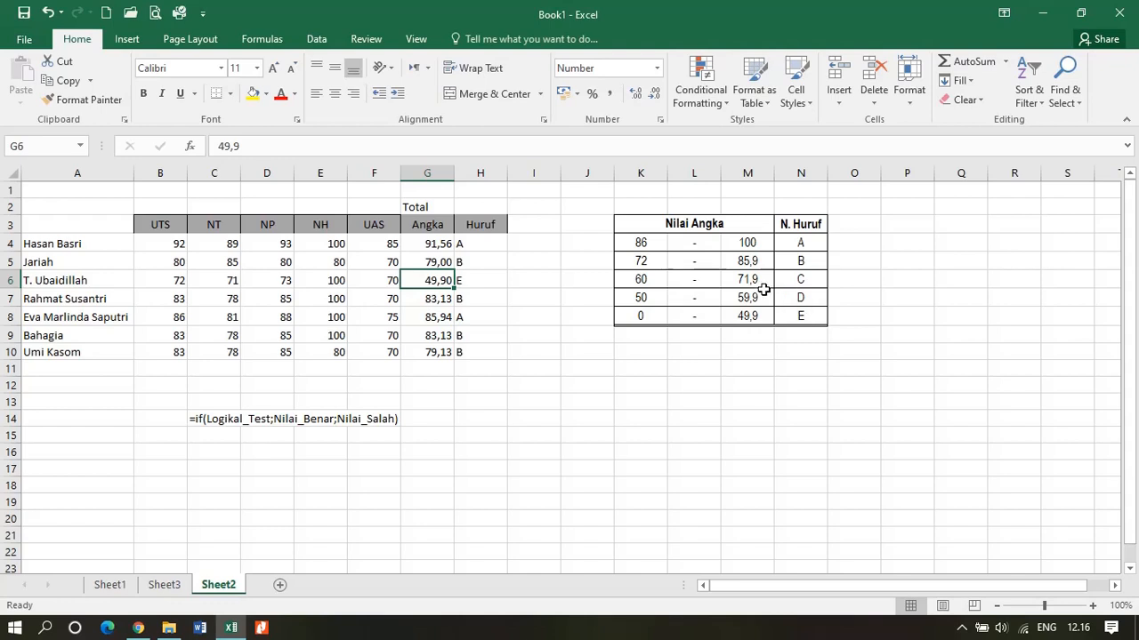
Step: Test another grade by replacing the average in G7 with 71,5, and check the formula in H7
{"action": "left_click", "coordinate": [438, 300]}
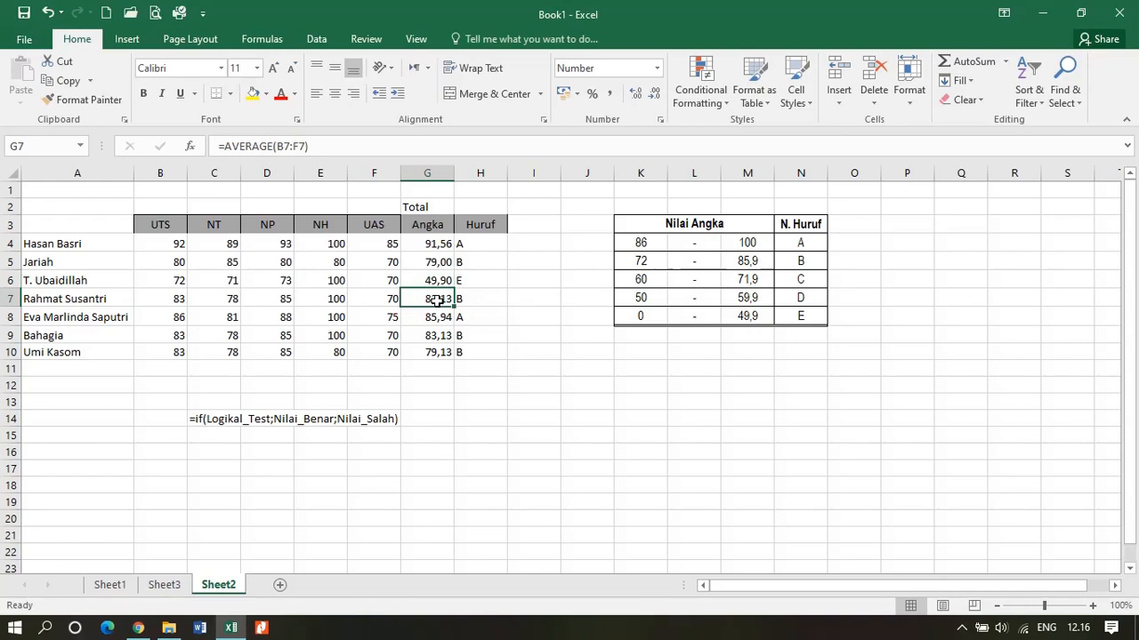
{"action": "type", "text": "71"}
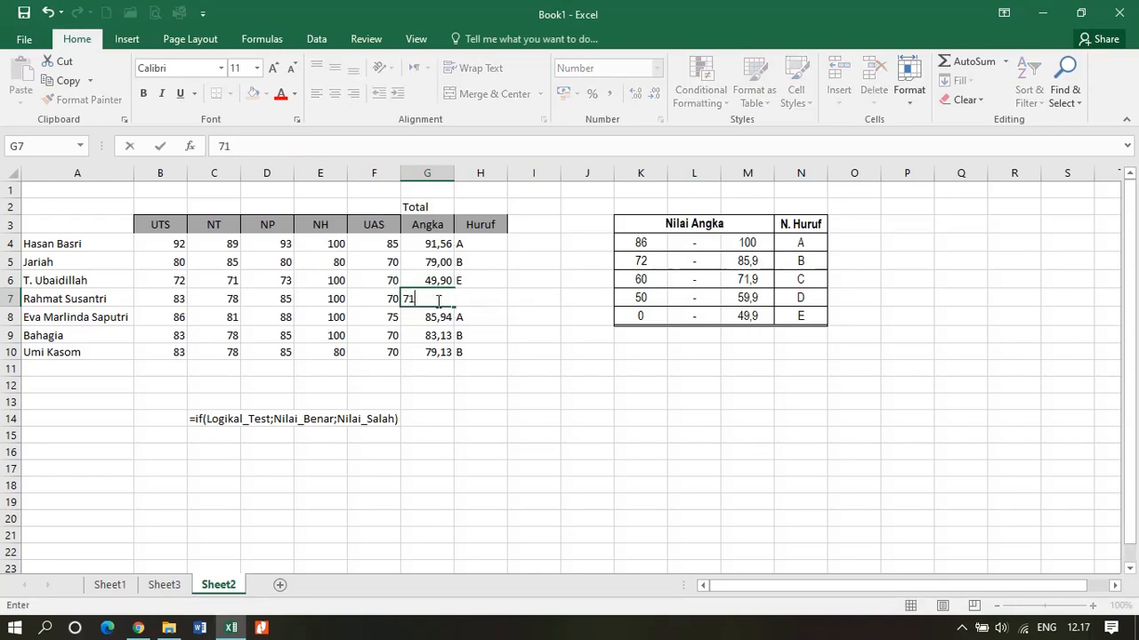
{"action": "type", "text": ",5"}
{"action": "key", "text": "Return"}
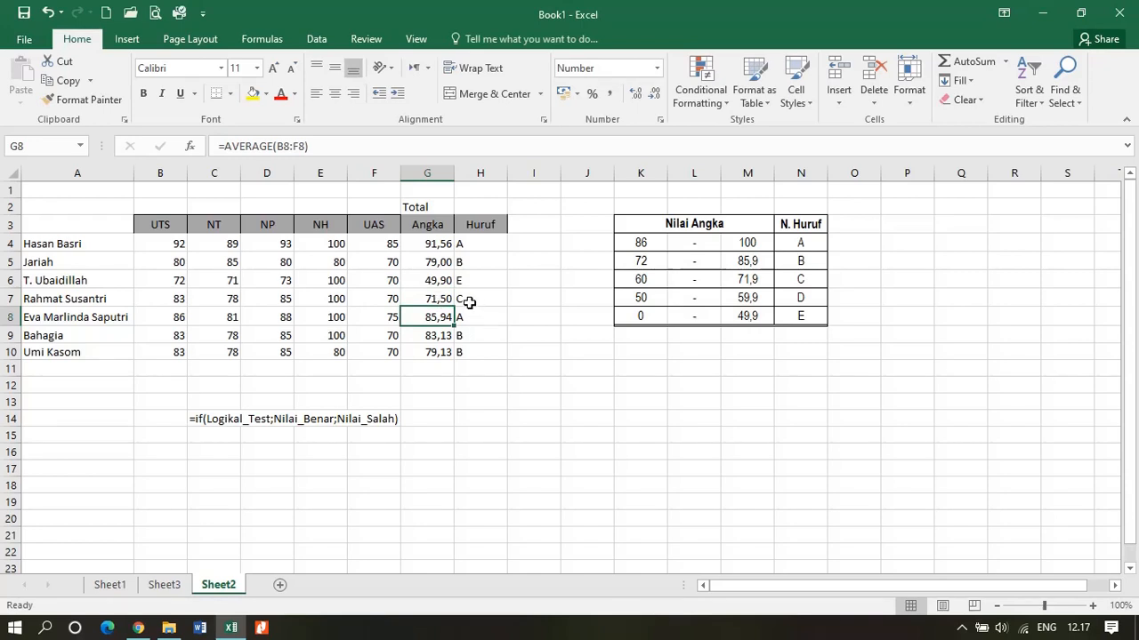
{"action": "left_click", "coordinate": [469, 301]}
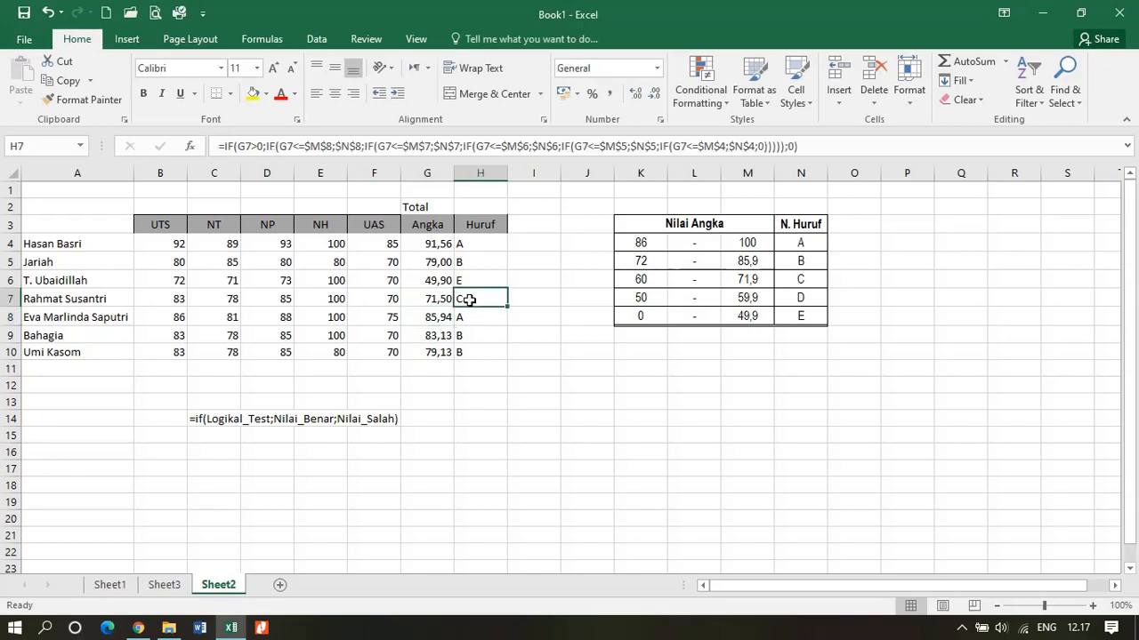
Step: Set the total score in G7 to 72
{"action": "left_click", "coordinate": [424, 301]}
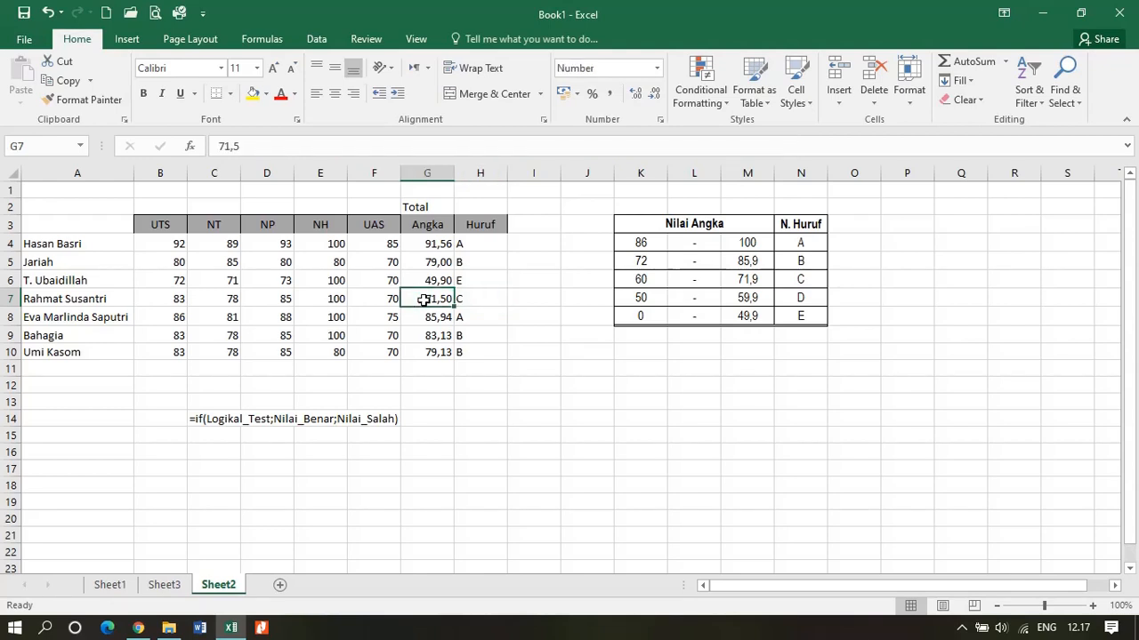
{"action": "type", "text": "72"}
{"action": "key", "text": "Return"}
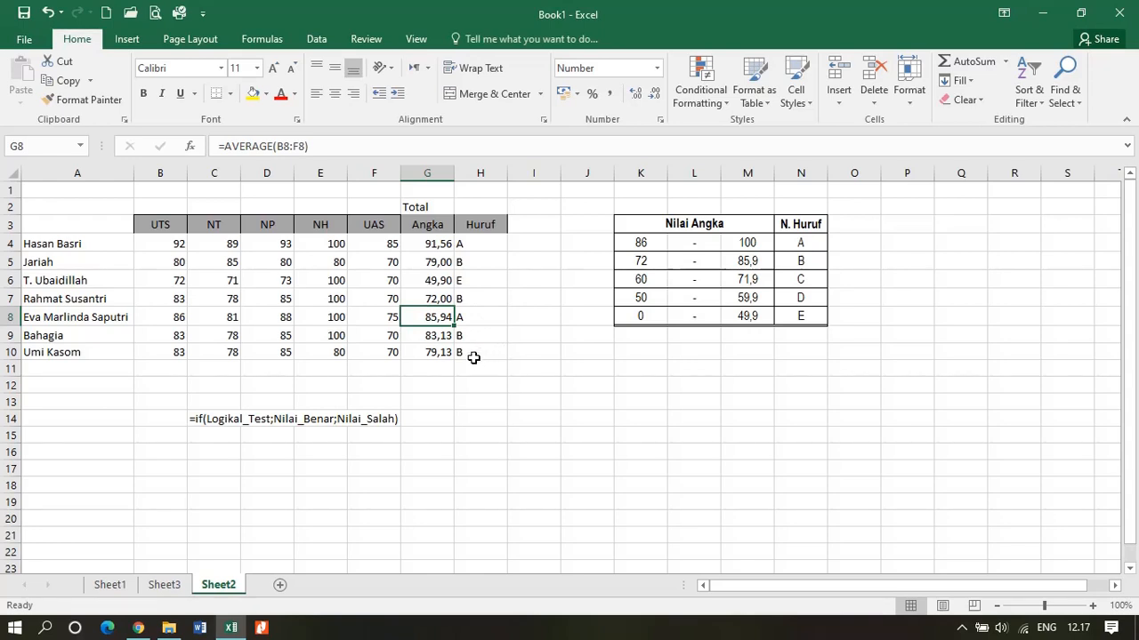
{"action": "left_click", "coordinate": [429, 247]}
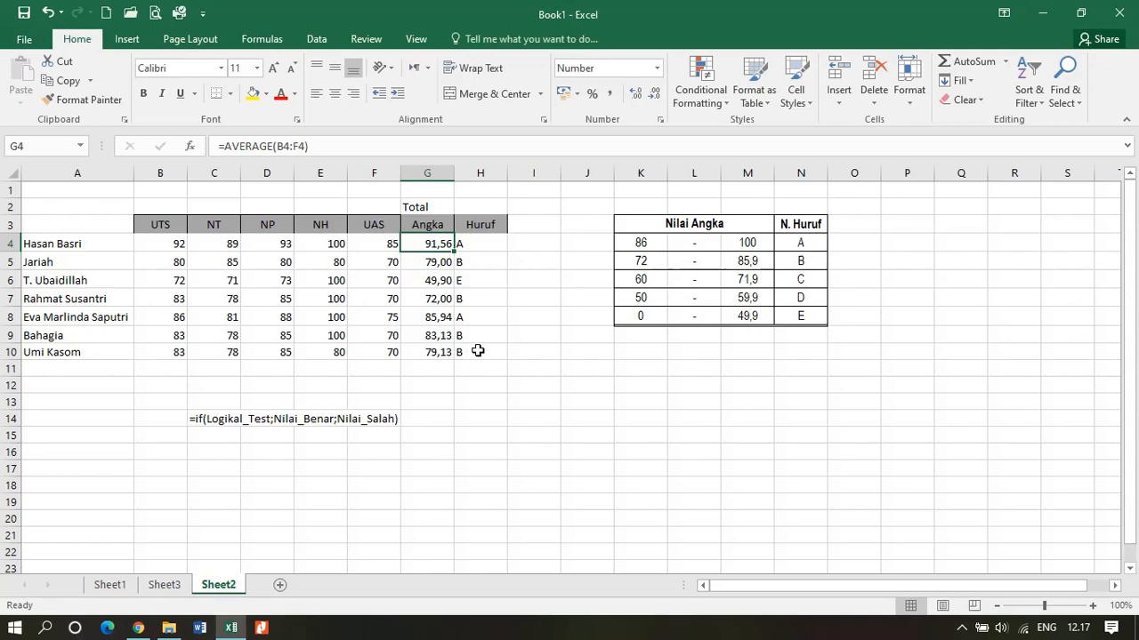
{"action": "left_click", "coordinate": [440, 403]}
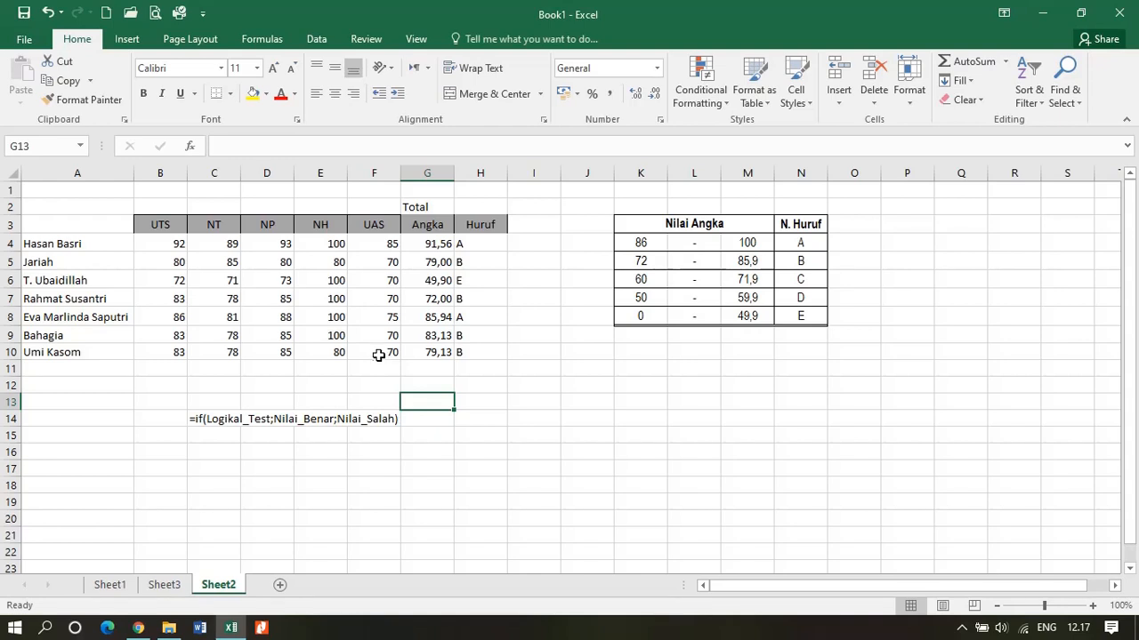
{"action": "left_click", "coordinate": [484, 315]}
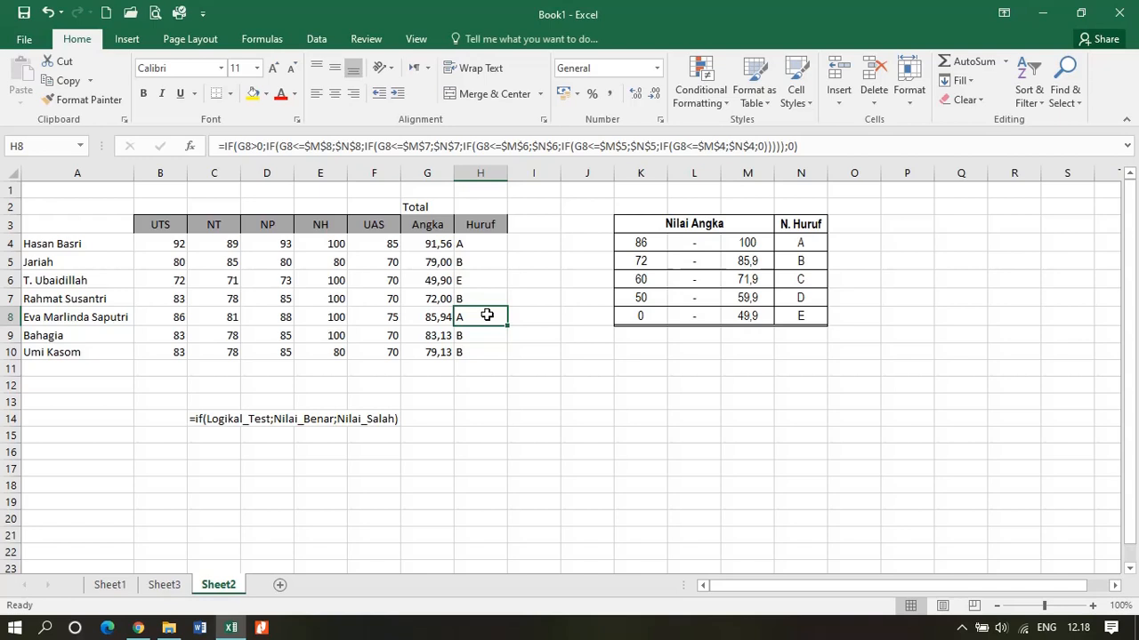
{"action": "left_click", "coordinate": [413, 370]}
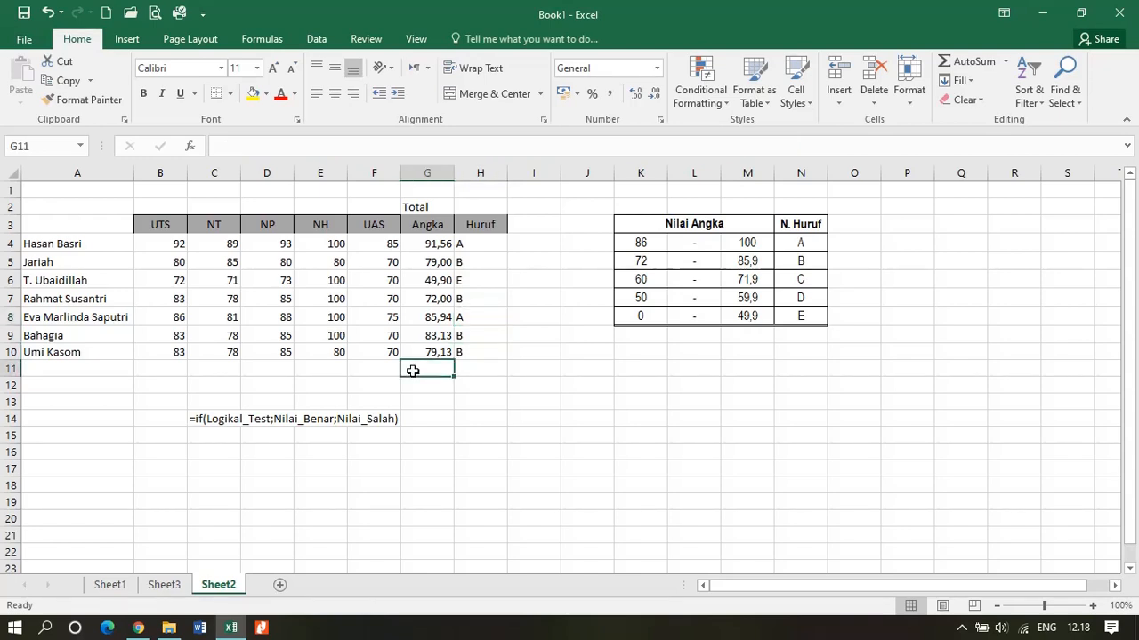